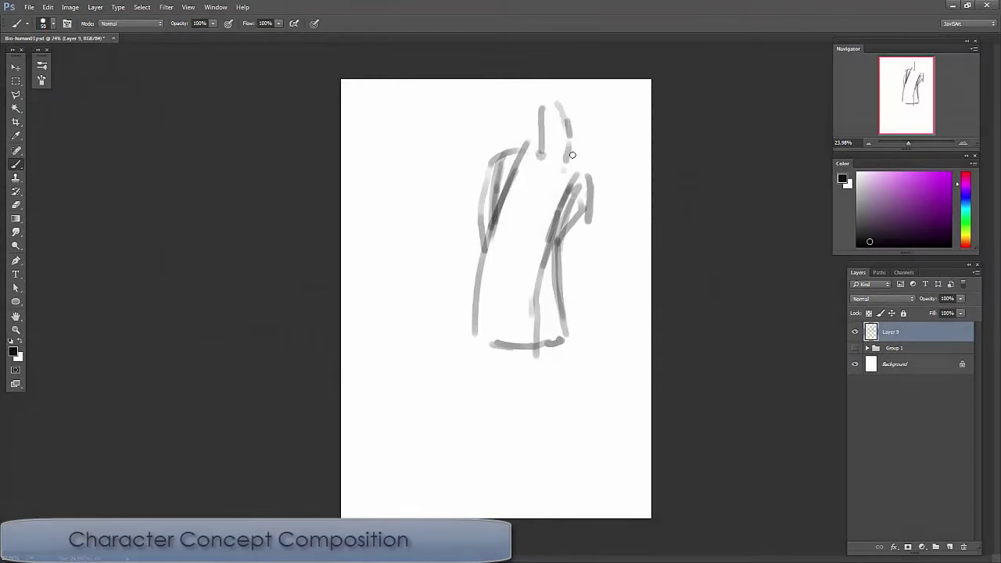
- Sketch the figure's head, neck, shoulders, torso and both arms with rough brush strokes
drag(573, 155, 581, 201)
drag(557, 289, 539, 418)
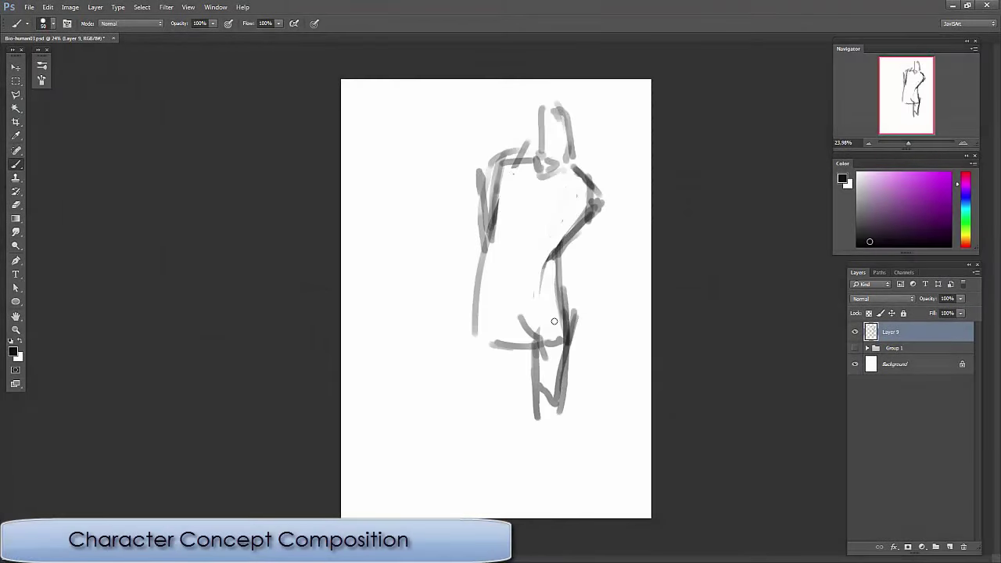
drag(516, 328, 472, 367)
drag(493, 234, 471, 407)
drag(583, 187, 602, 265)
mouse_move(481, 180)
mouse_down()
mouse_move(458, 146)
mouse_move(512, 157)
mouse_move(490, 127)
mouse_up()
drag(434, 160, 481, 180)
drag(578, 266, 571, 211)
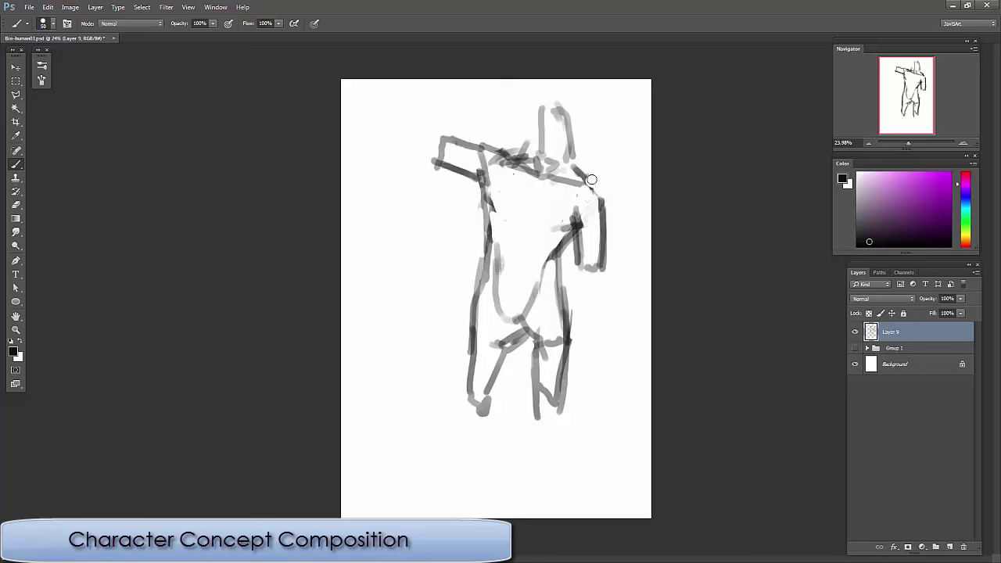
drag(582, 172, 606, 206)
mouse_move(578, 156)
mouse_down()
mouse_move(557, 113)
mouse_move(547, 160)
mouse_up()
mouse_move(539, 102)
mouse_down()
mouse_move(582, 117)
mouse_move(566, 153)
mouse_up()
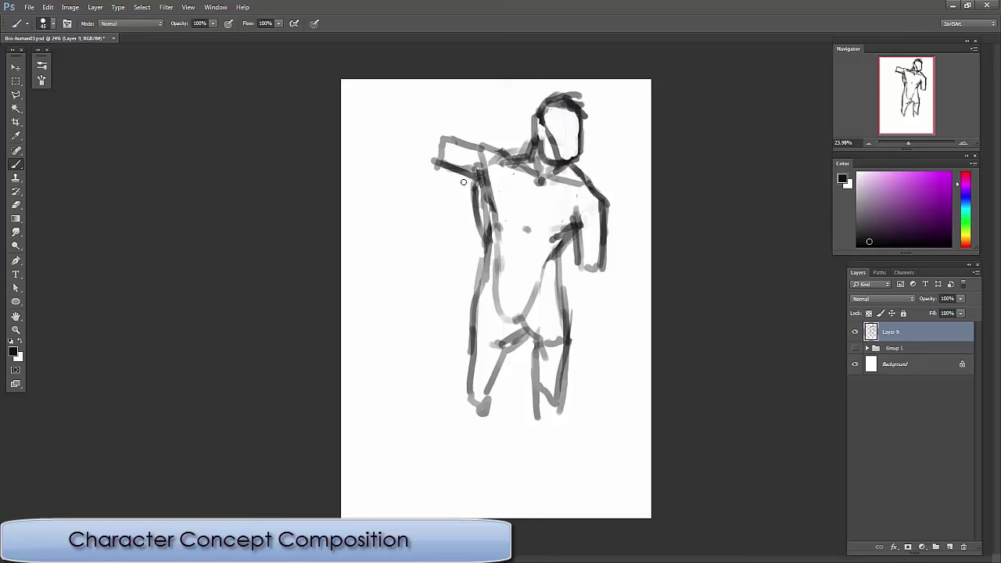
- Strengthen the leg, hip and body contour lines and extend the lower legs
drag(521, 331, 540, 415)
drag(510, 344, 496, 408)
drag(472, 322, 467, 407)
drag(569, 298, 563, 345)
drag(562, 252, 531, 316)
drag(563, 281, 517, 268)
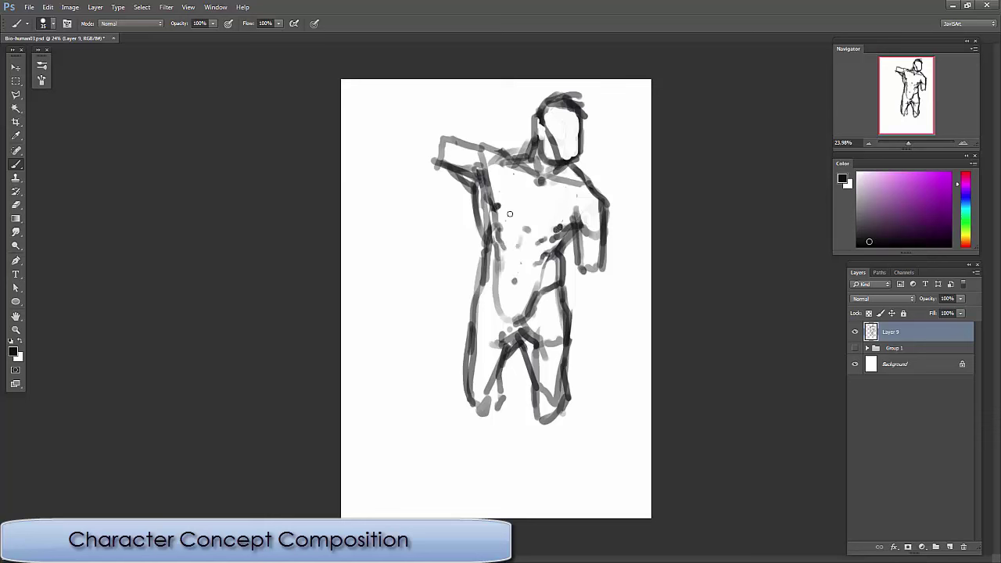
drag(551, 403, 571, 508)
drag(548, 398, 551, 507)
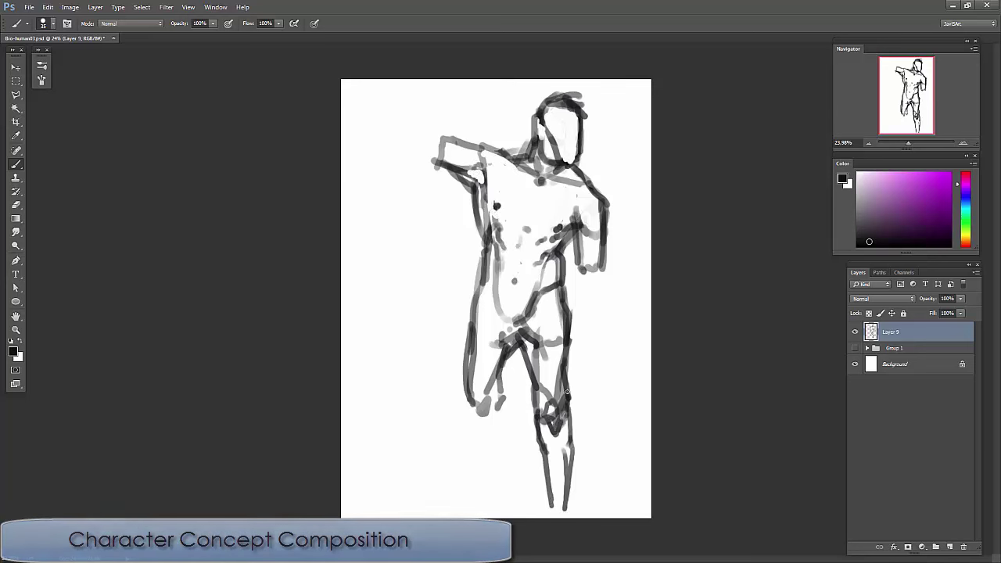
- Reshape the left leg with a lasso selection and Free Transform
mouse_move(504, 395)
mouse_down()
mouse_move(480, 502)
mouse_move(524, 430)
mouse_move(493, 437)
mouse_up()
key(l)
key(ctrl+t)
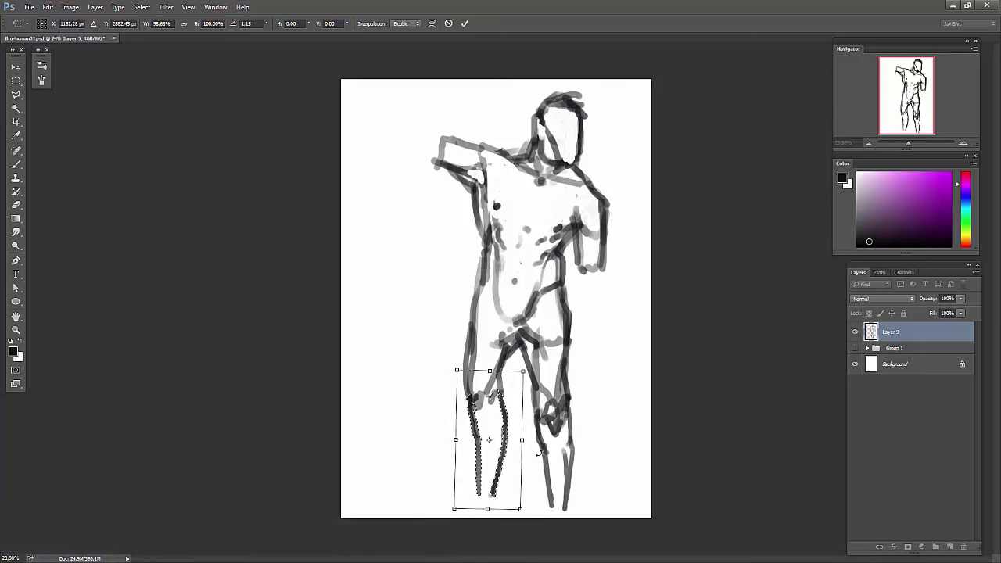
key(Return)
key(ctrl+d)
key(b)
- Redraw and darken the right arm, forearm and shoulder lines
drag(582, 270, 608, 352)
drag(590, 315, 606, 354)
drag(578, 205, 600, 266)
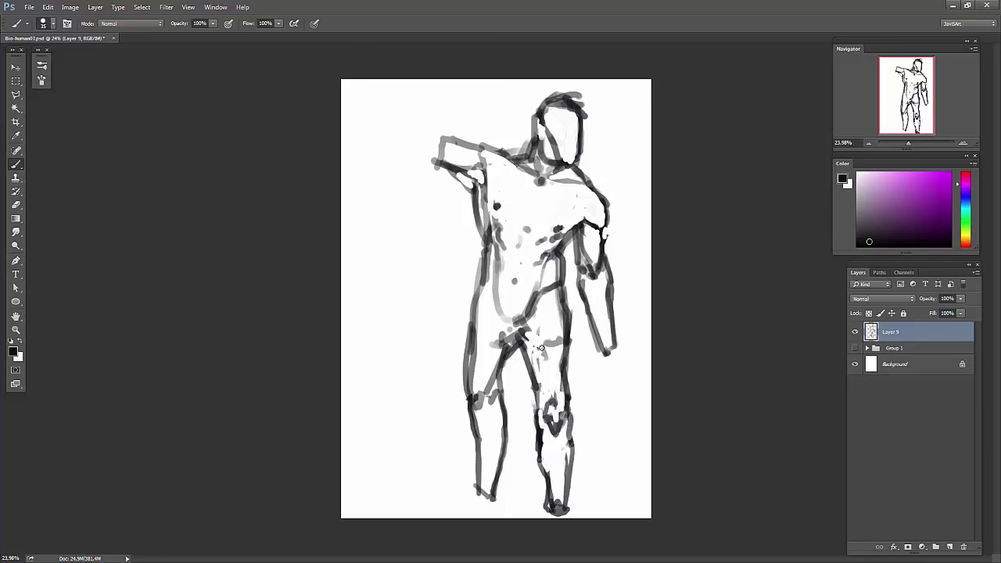
- Shrink and shift the whole figure slightly with Free Transform, twice
key(ctrl+t)
drag(614, 508, 594, 489)
key(Return)
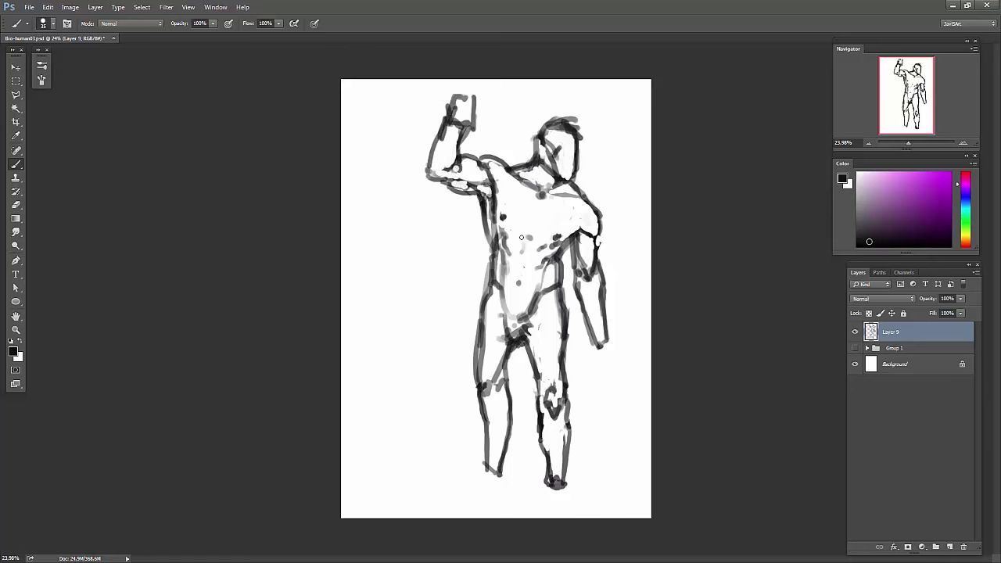
key(ctrl+t)
key(Return)
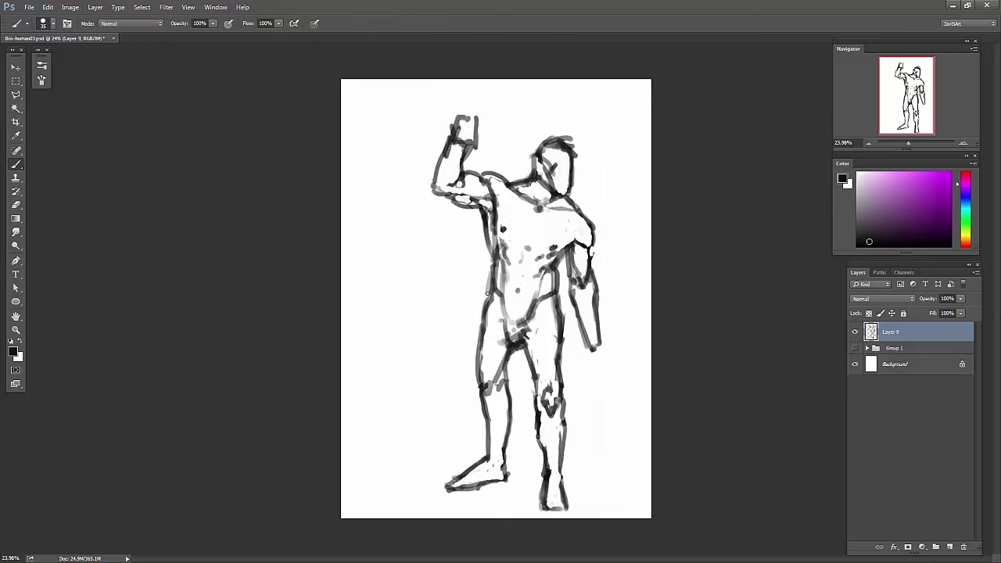
- Lasso the left foot and rotate it to a new angle with Free Transform
key(l)
drag(438, 469, 481, 469)
key(ctrl+t)
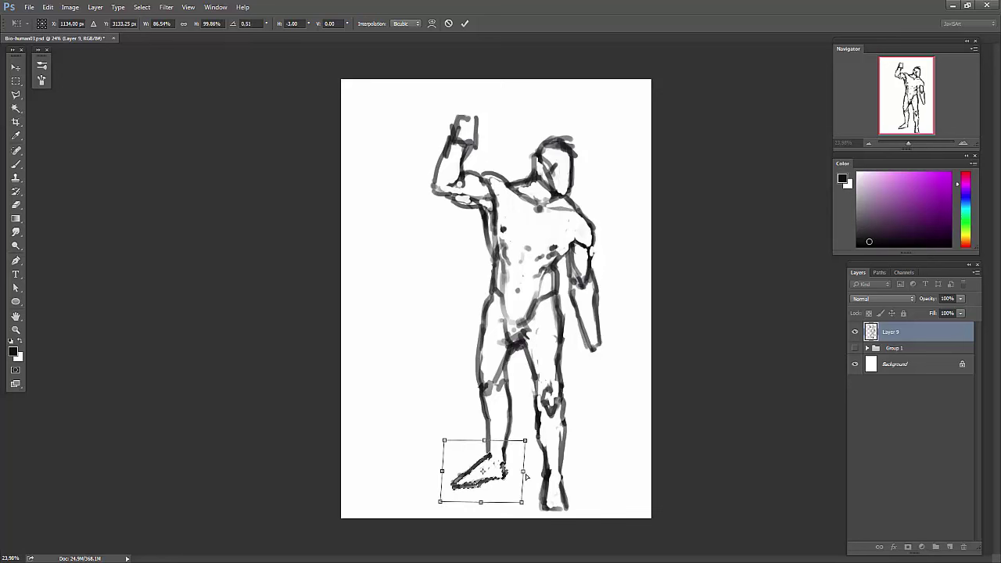
key(Return)
key(ctrl+d)
- On a new layer, sketch angular shield outlines around the figure and ground lines below
key(b)
key(ctrl+shift+alt+n)
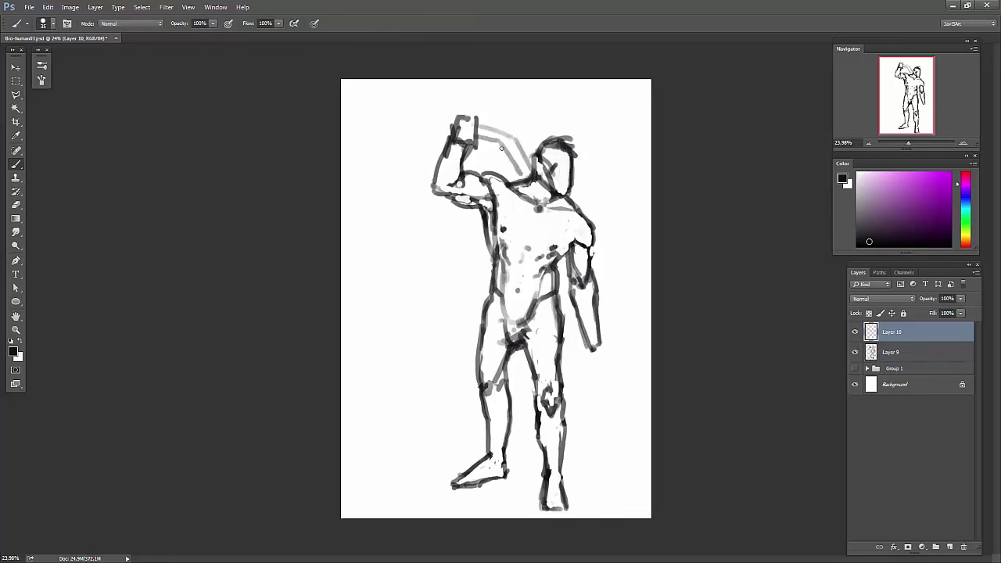
drag(403, 148, 539, 117)
mouse_move(399, 145)
mouse_down()
mouse_move(437, 234)
mouse_move(472, 449)
mouse_up()
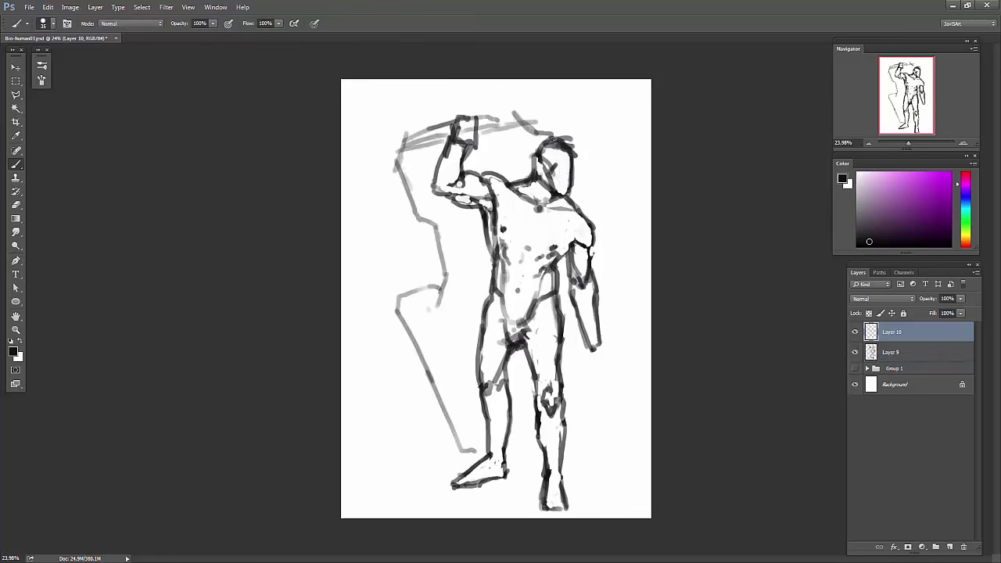
drag(422, 223, 371, 118)
drag(376, 117, 461, 82)
drag(536, 98, 625, 235)
drag(637, 422, 563, 454)
drag(457, 489, 512, 492)
drag(618, 461, 551, 461)
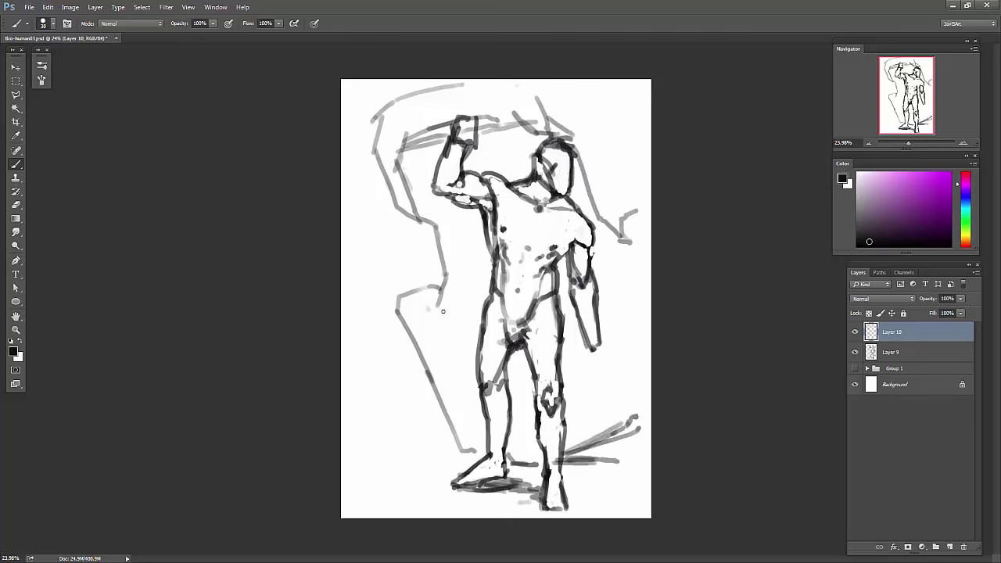
drag(437, 289, 480, 414)
drag(649, 364, 609, 261)
- Strengthen the shield outlines and add arcs and box shapes above the head and raised arm
drag(422, 218, 395, 145)
drag(390, 103, 447, 82)
drag(398, 168, 432, 225)
drag(438, 281, 397, 301)
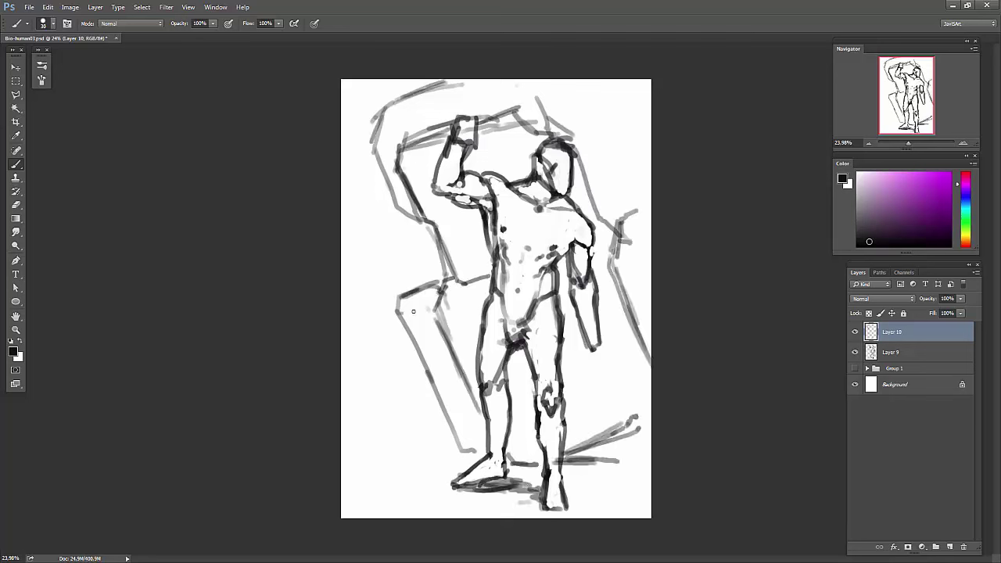
drag(649, 238, 608, 260)
drag(398, 312, 444, 295)
drag(581, 151, 575, 131)
drag(378, 117, 432, 143)
drag(407, 158, 411, 175)
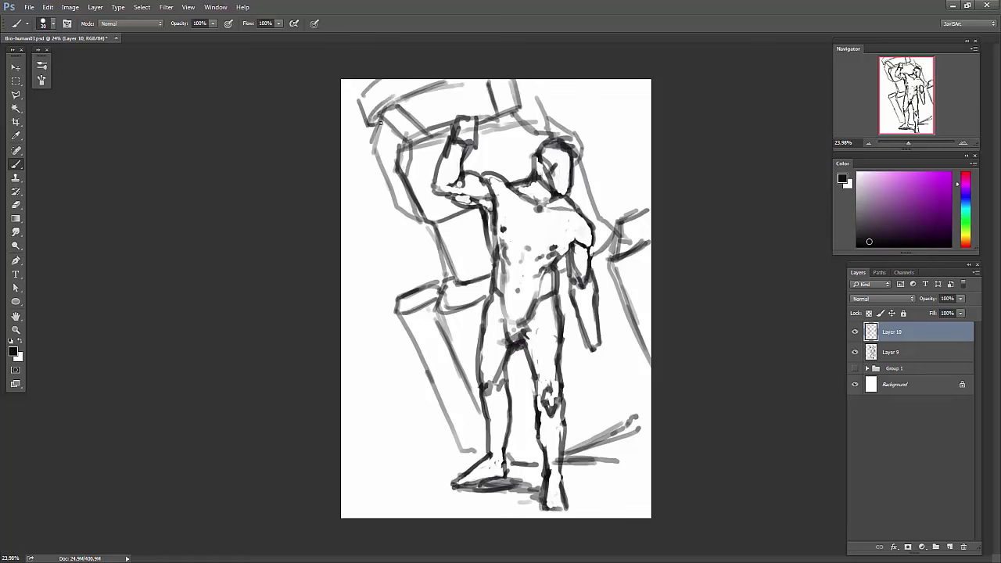
drag(381, 123, 419, 82)
drag(480, 80, 494, 116)
drag(569, 83, 590, 150)
drag(574, 177, 602, 226)
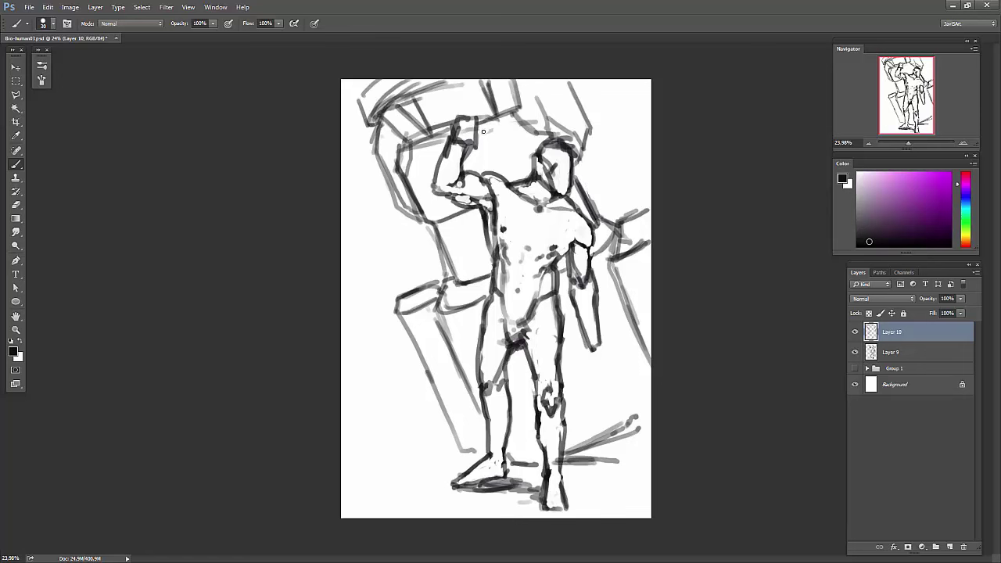
drag(483, 131, 547, 137)
drag(449, 129, 399, 174)
- Set the shield layer to 76% opacity, tilt both sketch layers slightly, and group them
drag(960, 298, 945, 308)
key(ctrl+z)
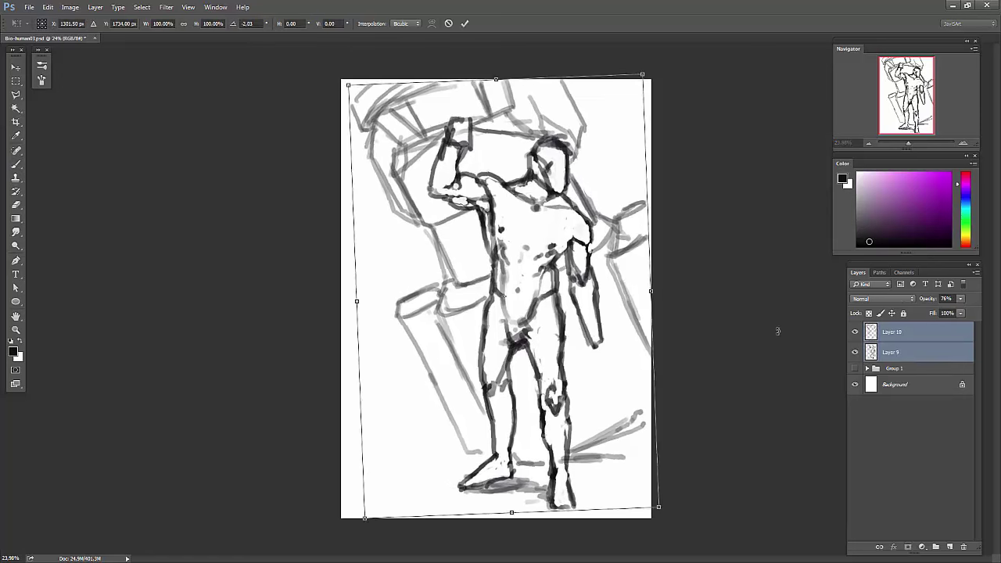
key(ctrl+z)
key(ctrl+z)
key(ctrl+z)
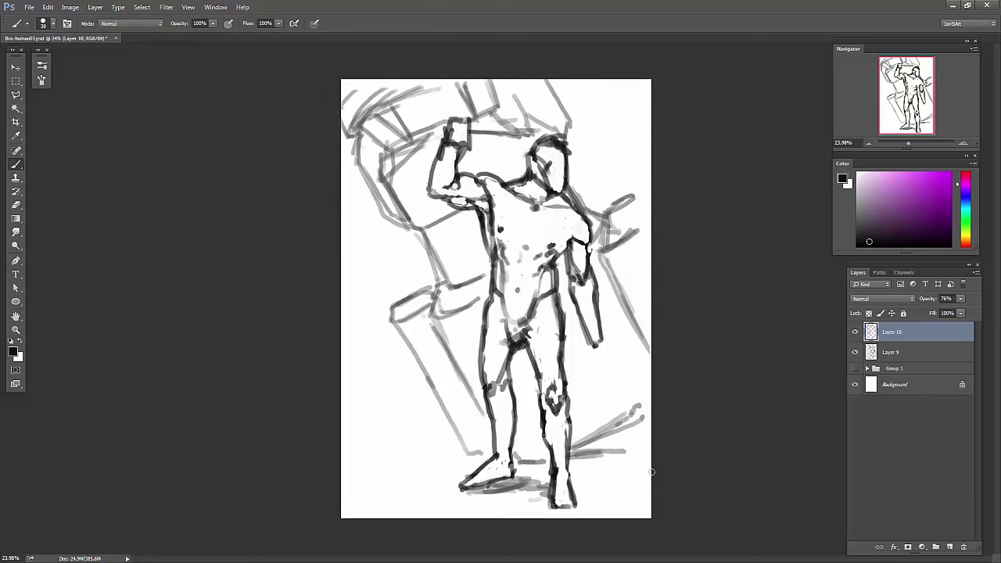
key(ctrl+g)
- On a new layer, paint grey tones over the figure's head, arms, torso and legs
key(3)
key(ctrl+shift+alt+n)
mouse_move(451, 141)
mouse_down()
mouse_move(432, 192)
mouse_move(558, 190)
mouse_move(515, 258)
mouse_move(547, 321)
mouse_move(485, 469)
mouse_up()
mouse_move(540, 305)
mouse_down()
mouse_move(560, 419)
mouse_move(557, 500)
mouse_up()
mouse_move(457, 125)
mouse_down()
mouse_move(547, 157)
mouse_move(437, 196)
mouse_up()
drag(500, 196, 516, 266)
drag(547, 352, 558, 439)
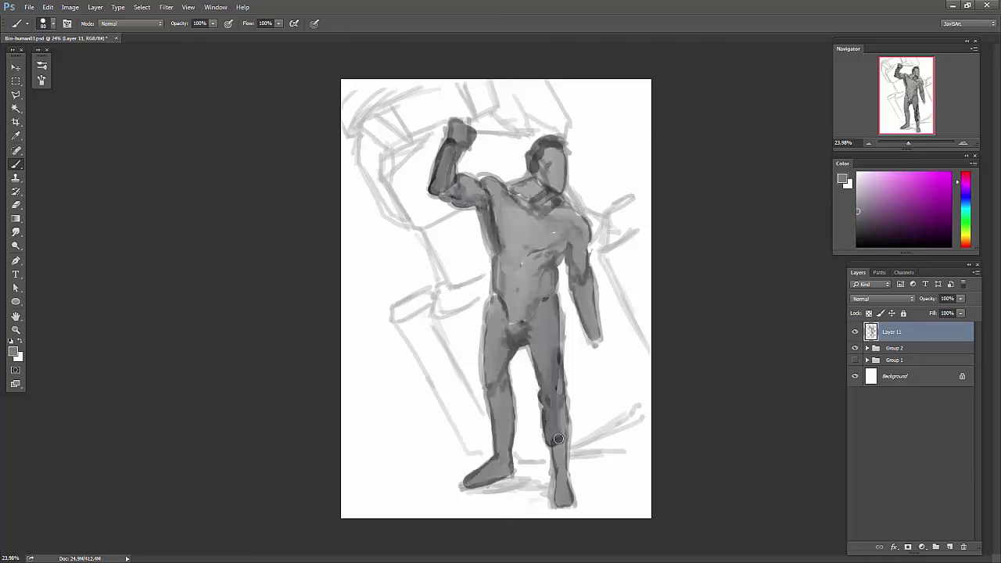
- On new layers below, paint broad grey background strokes with a 500 brush and fill the ground
key(ctrl+shift+alt+n)
key(ctrl+bracketleft)
mouse_move(422, 375)
mouse_down()
mouse_move(440, 252)
mouse_move(532, 115)
mouse_move(594, 375)
mouse_up()
drag(500, 235, 458, 413)
key(ctrl+shift+alt+n)
key(ctrl+bracketleft)
mouse_move(413, 480)
mouse_down()
mouse_move(588, 438)
mouse_move(402, 212)
mouse_move(357, 391)
mouse_up()
- Lighten the figure's chest and darken the background strokes with Curves
key(alt+bracketright)
key(alt+bracketright)
mouse_move(500, 226)
mouse_down()
mouse_move(579, 234)
mouse_move(513, 237)
mouse_up()
key(alt+bracketleft)
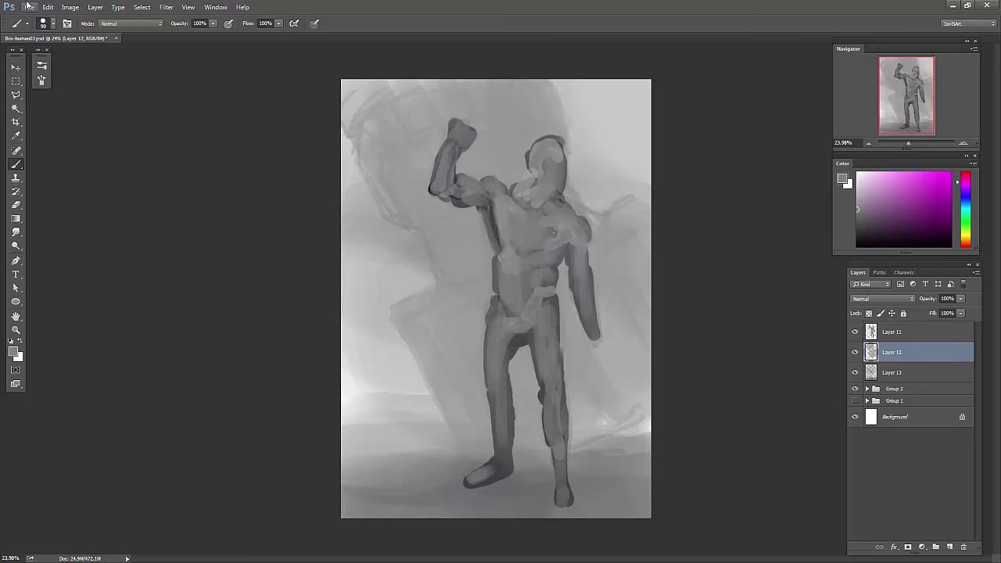
key(ctrl+m)
drag(88, 134, 101, 152)
key(Return)
- Duplicate the lowest background layer, blend it as Overlay, and distort its shape
drag(891, 372, 950, 546)
key(alt+shift+o)
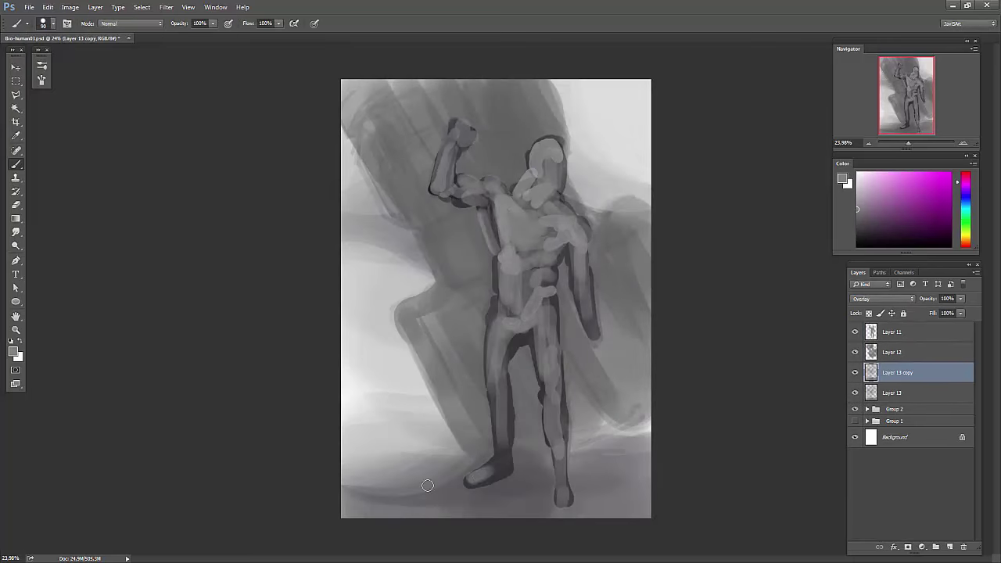
key(ctrl+t)
drag(652, 357, 670, 312)
key(Return)
- Paint dark ground strokes on a new layer, merge the tone layers, and move the sketch group to the top
key(ctrl+shift+alt+n)
drag(626, 450, 551, 480)
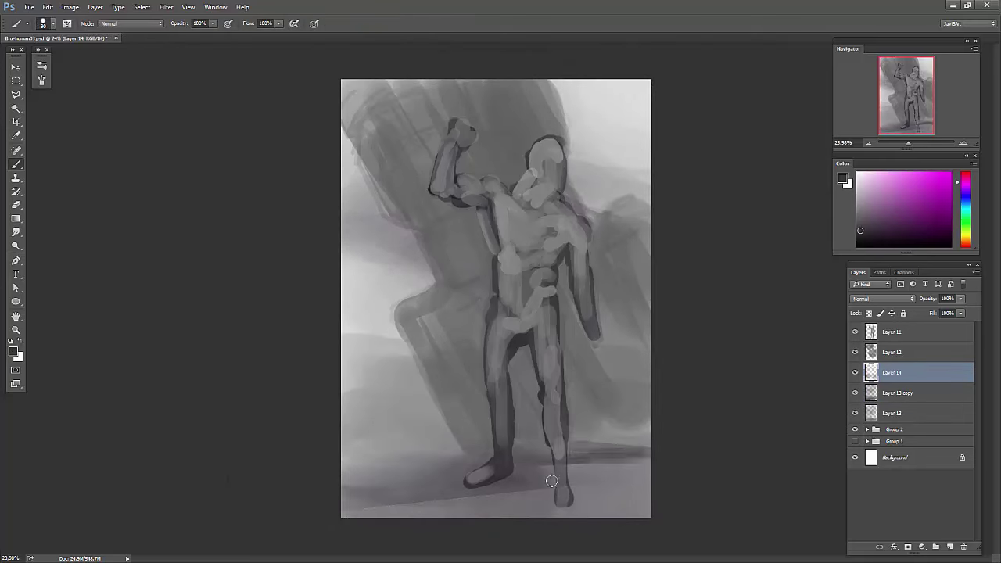
key(bracketright)
key(bracketright)
key(bracketright)
drag(649, 453, 563, 465)
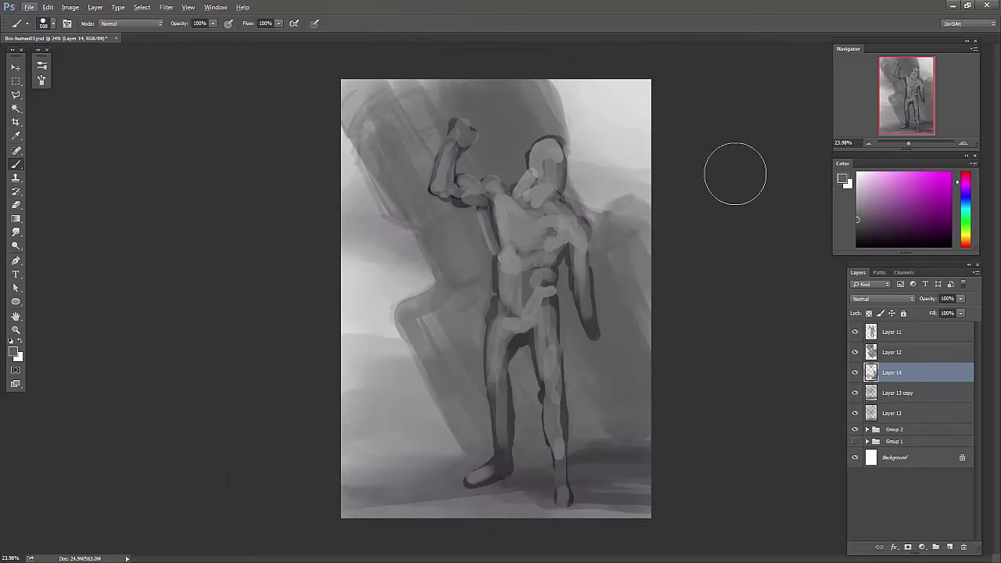
key(ctrl+e)
drag(891, 351, 891, 326)
- Duplicate and merge a copy of the sketch group, hiding the original
click(855, 328)
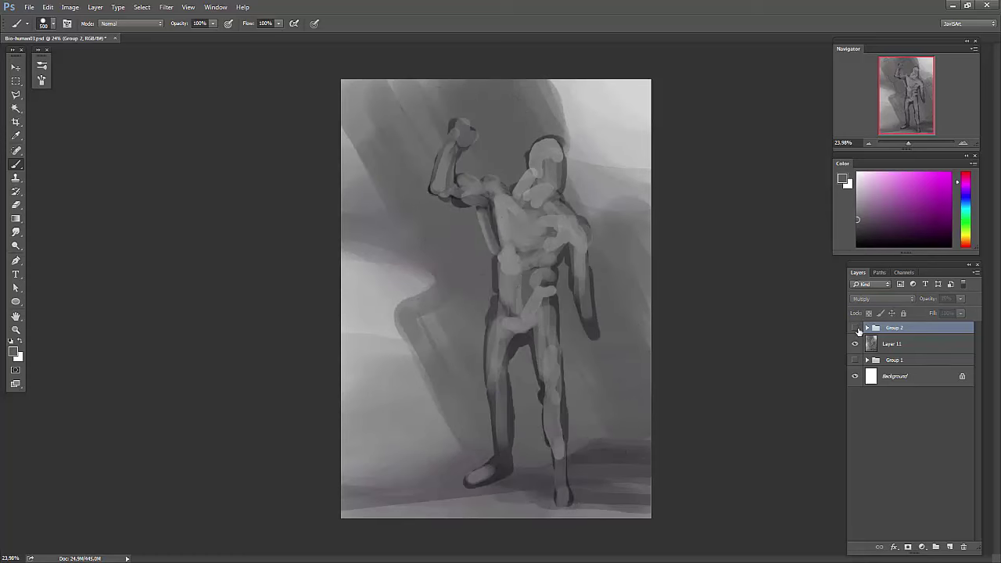
click(855, 327)
key(ctrl+j)
click(854, 328)
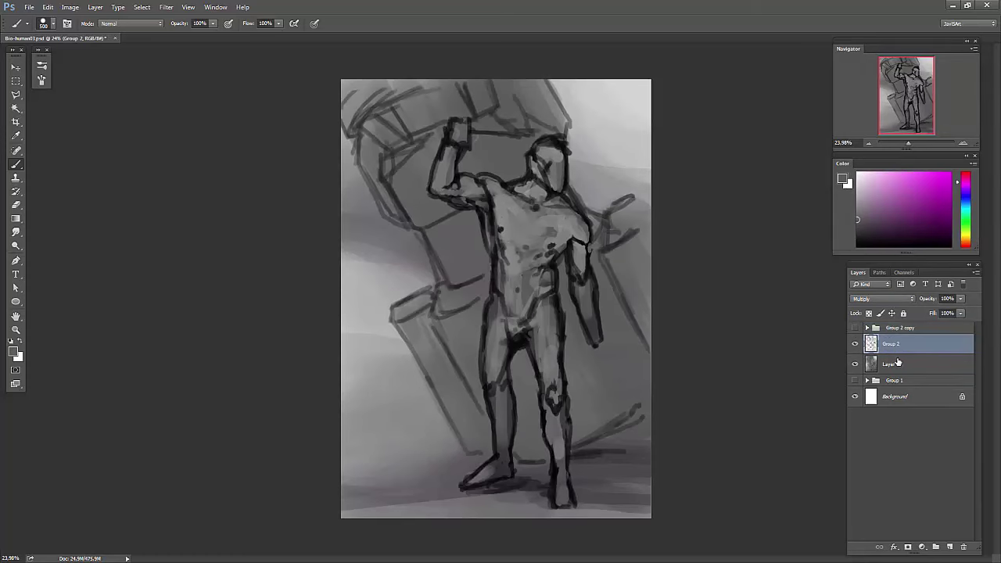
key(ctrl+e)
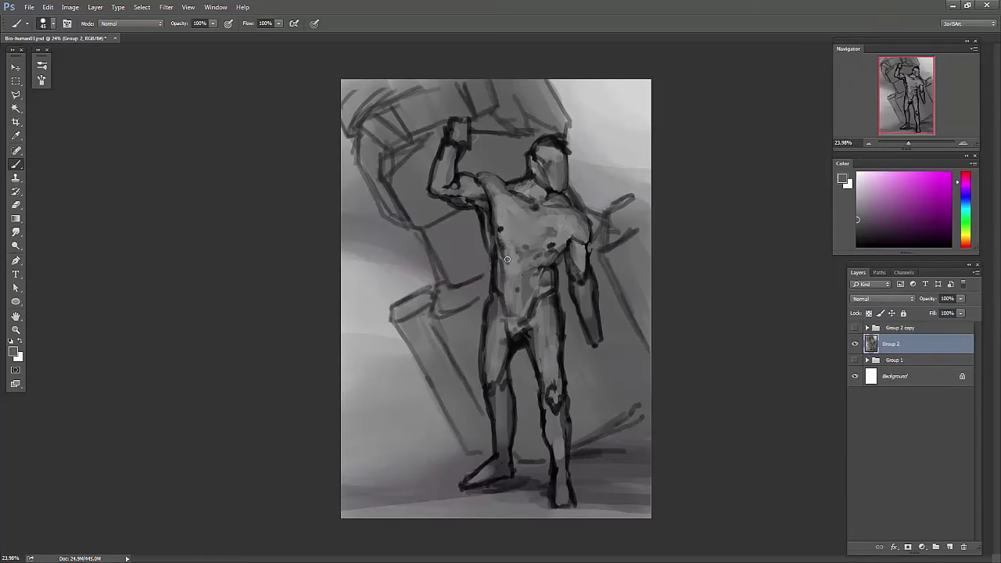
- Sample greys from the painting and brighten the right arm's edge
alt+click(593, 128)
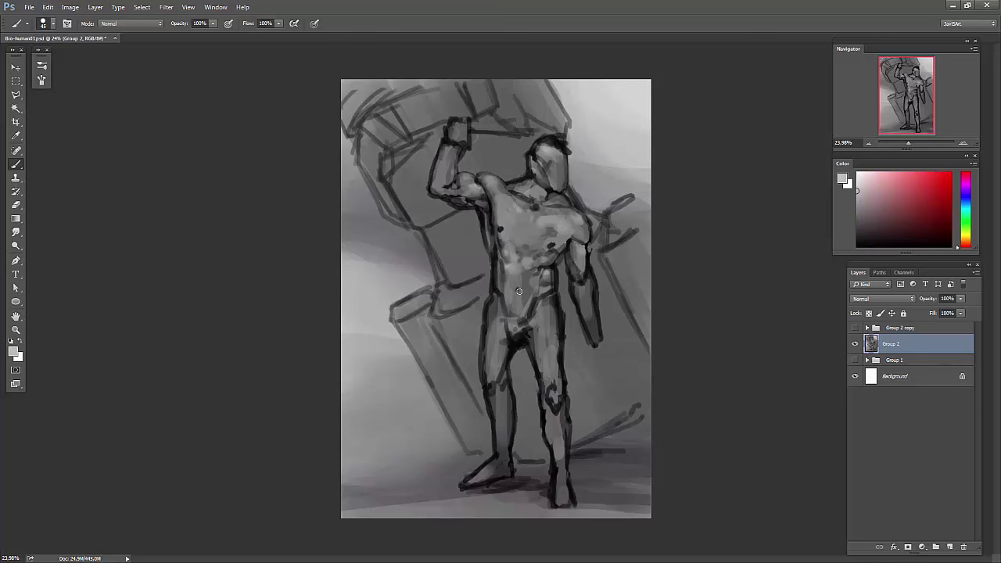
drag(585, 256, 591, 312)
alt+click(547, 270)
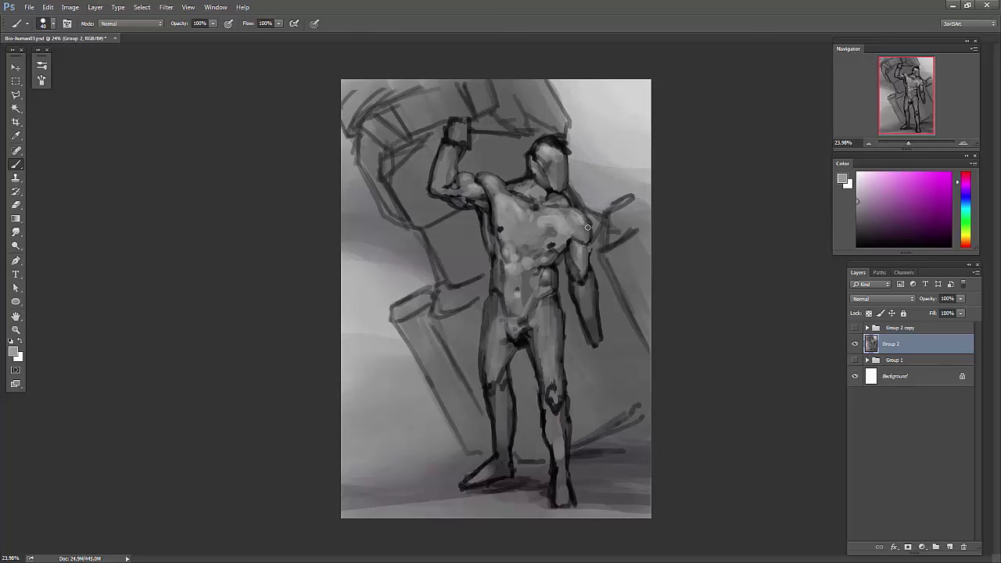
alt+click(474, 224)
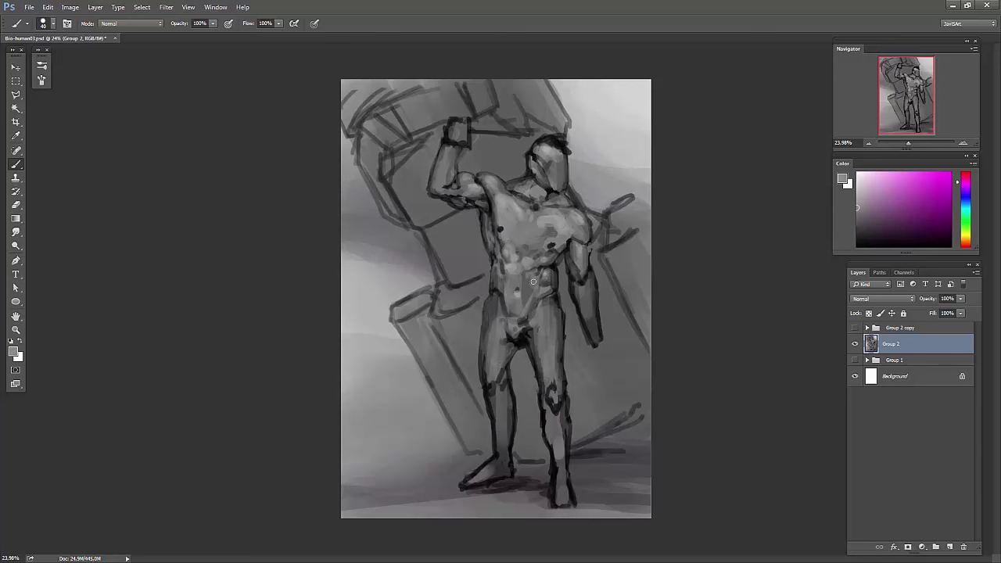
alt+click(533, 245)
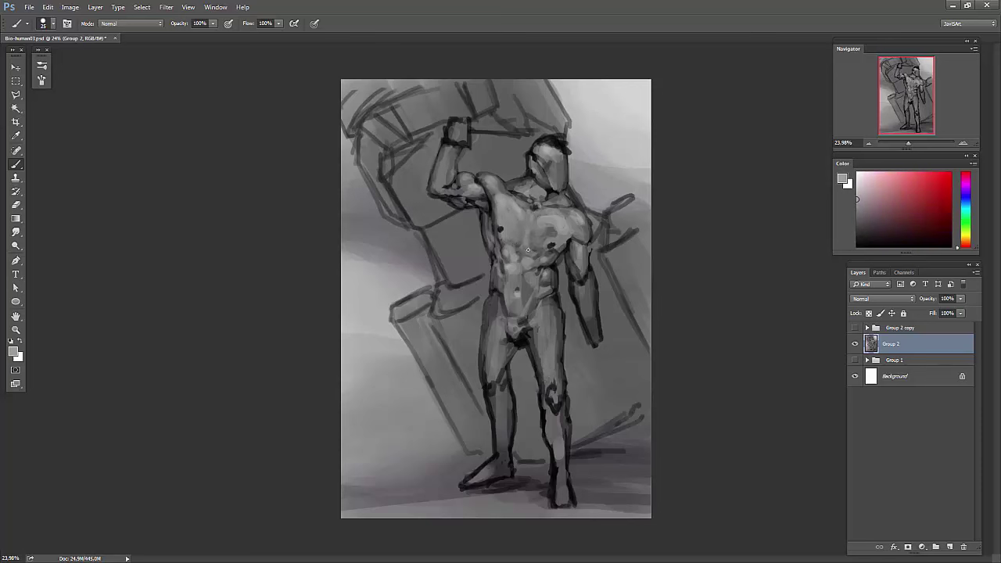
alt+click(522, 330)
alt+click(513, 416)
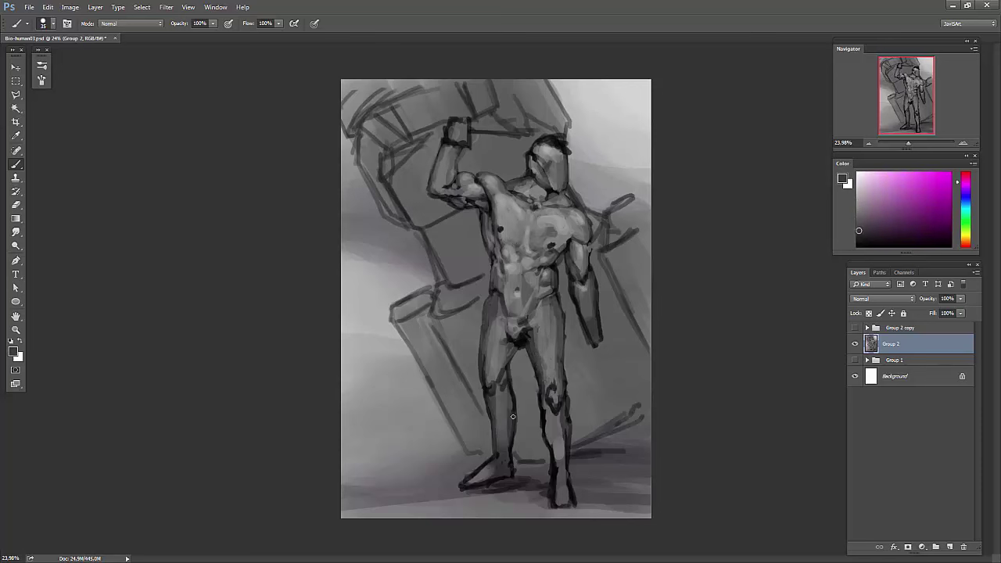
alt+click(557, 419)
- Paint lighter strokes on the right leg and arm, then light ground strokes with an 80 brush
drag(557, 422, 558, 496)
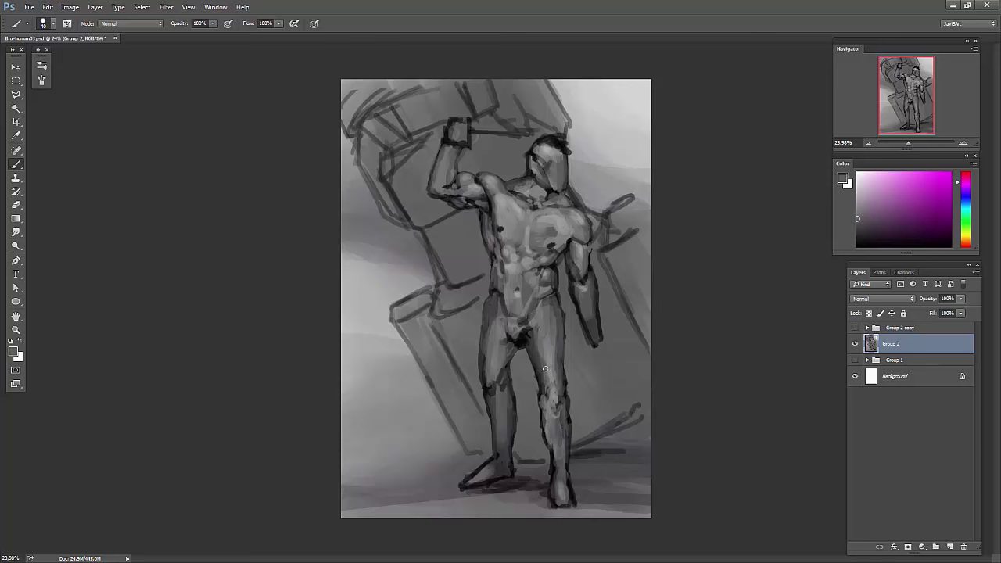
drag(571, 281, 587, 341)
alt+click(581, 254)
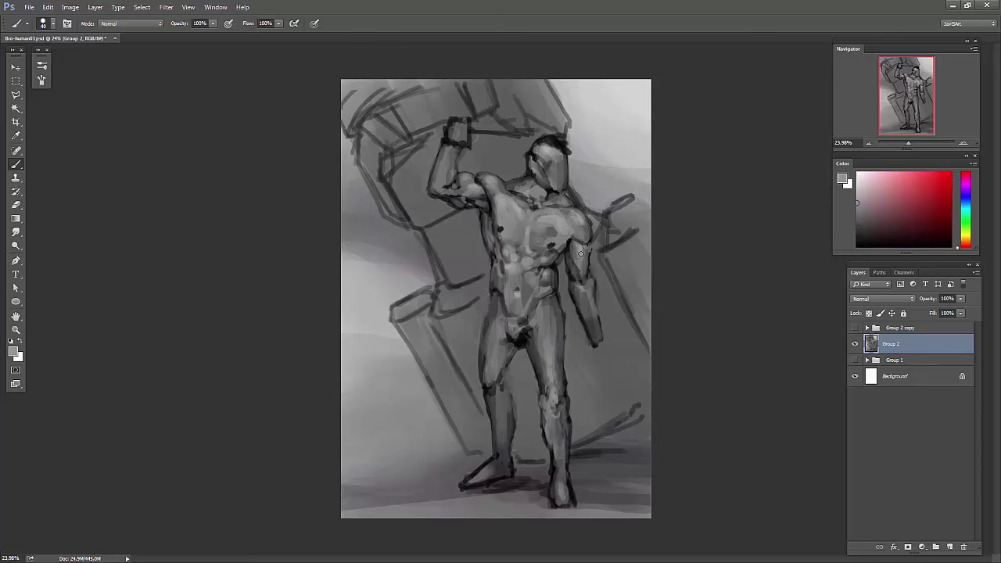
alt+click(488, 360)
key(bracketright)
key(bracketright)
key(bracketright)
mouse_move(648, 501)
mouse_down()
mouse_move(390, 504)
mouse_move(649, 481)
mouse_up()
drag(552, 478, 648, 469)
- Paint broad dark shadows beside the figure on a new layer set to Multiply at 69%
alt+click(459, 345)
key(ctrl+shift+alt+n)
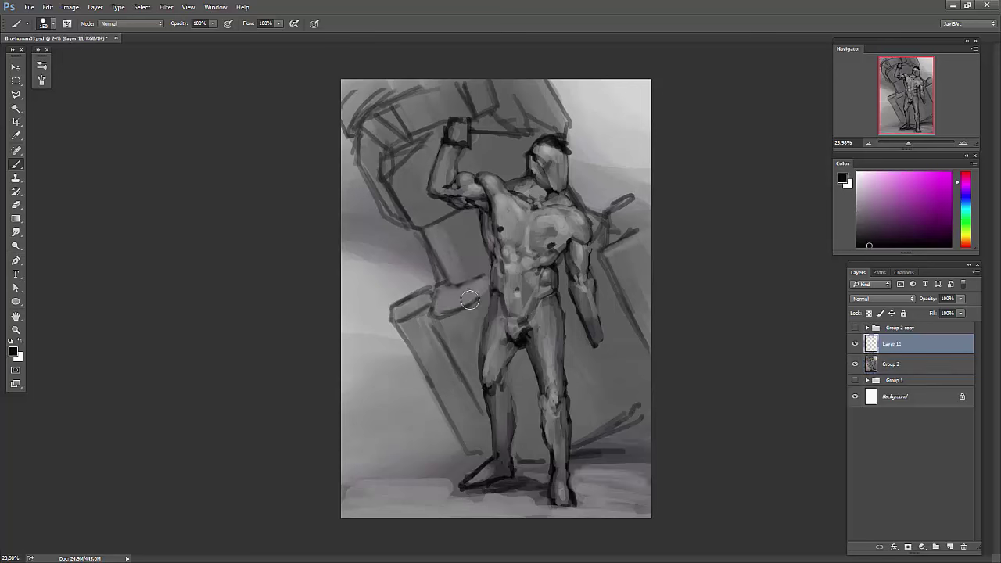
key(bracketright)
key(bracketright)
key(bracketright)
drag(469, 297, 477, 446)
drag(426, 207, 481, 328)
click(882, 298)
click(881, 344)
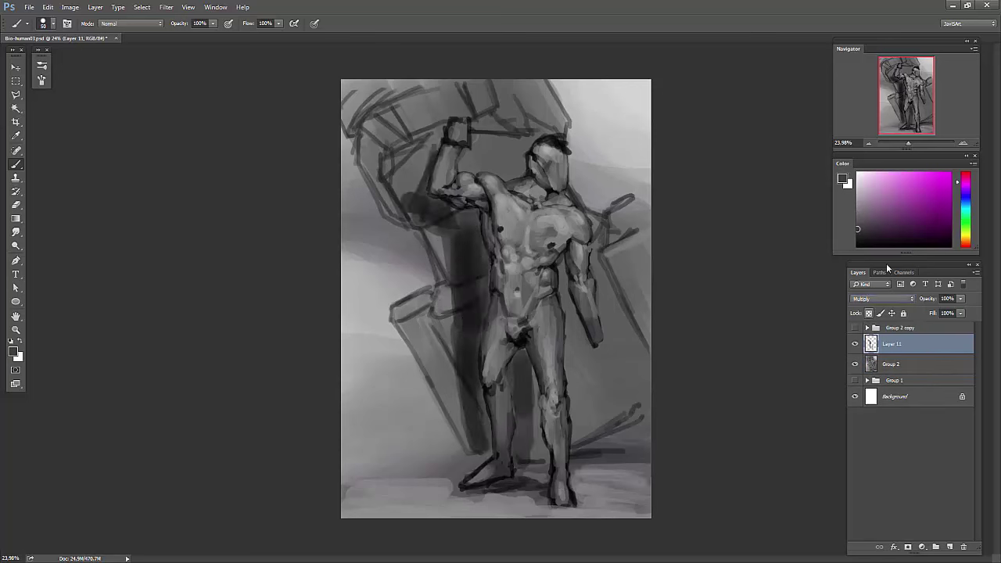
- Shade the chest, abdomen and legs darker, then merge the shadow layer down
mouse_move(501, 227)
mouse_down()
mouse_move(547, 235)
mouse_move(555, 281)
mouse_up()
drag(496, 266, 508, 383)
mouse_move(524, 250)
mouse_down()
mouse_move(549, 266)
mouse_move(512, 238)
mouse_up()
drag(500, 305, 487, 365)
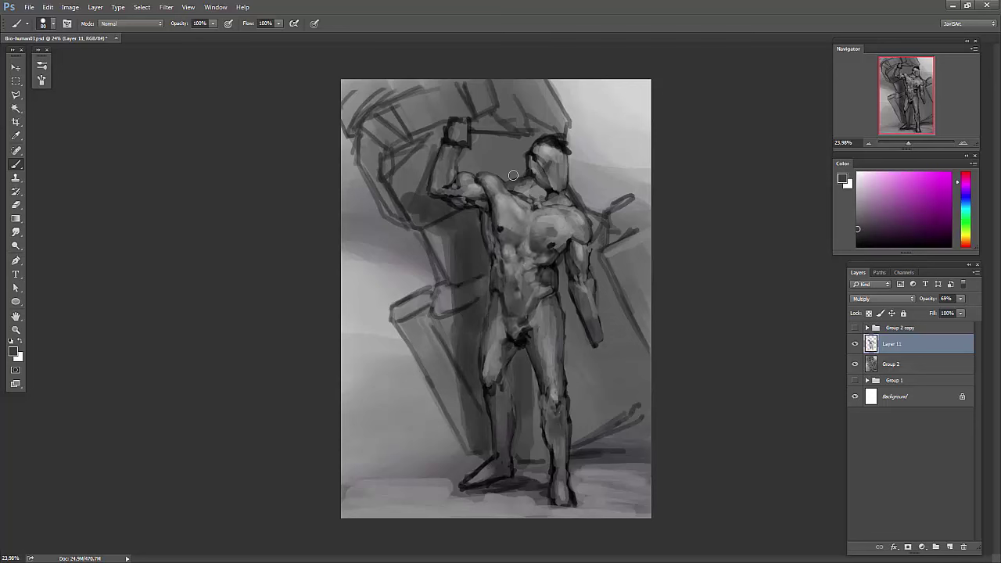
key(ctrl+e)
- Smudge the ground by the feet and soften the left-edge lines, then sample new tones
key(r)
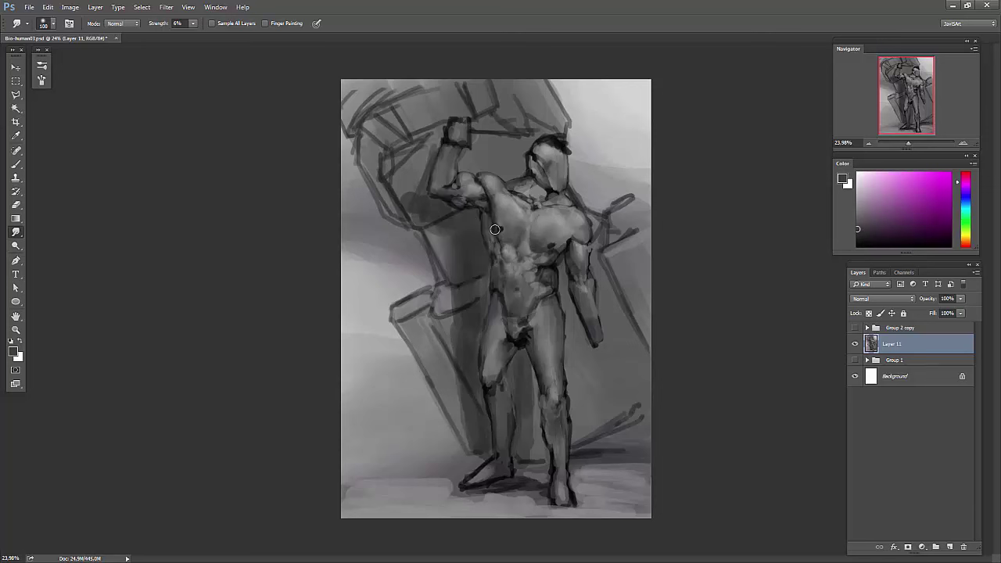
key(bracketright)
key(bracketright)
key(bracketright)
drag(468, 493, 529, 503)
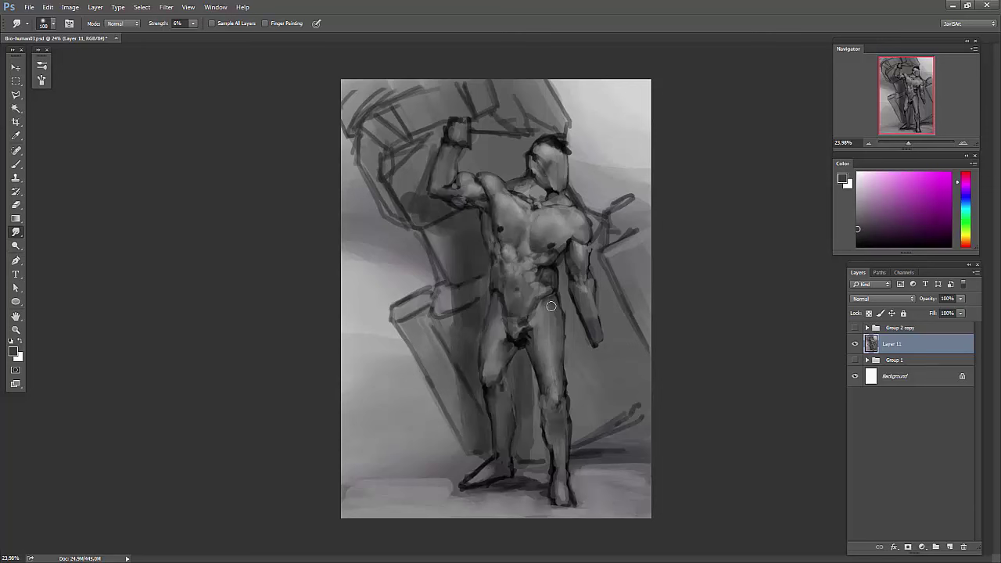
mouse_move(384, 343)
mouse_down()
mouse_move(335, 179)
mouse_move(360, 141)
mouse_up()
key(bracketleft)
key(bracketleft)
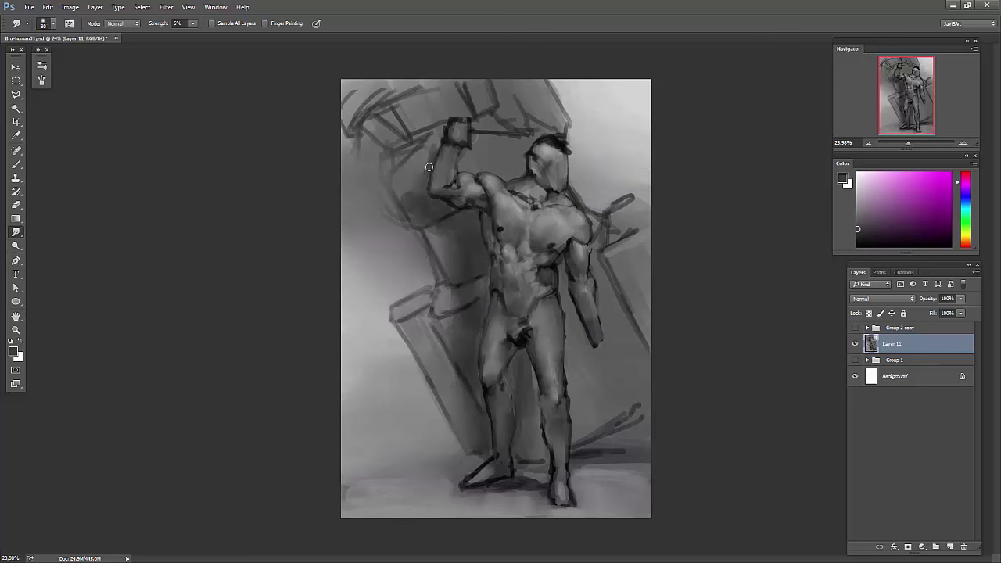
key(b)
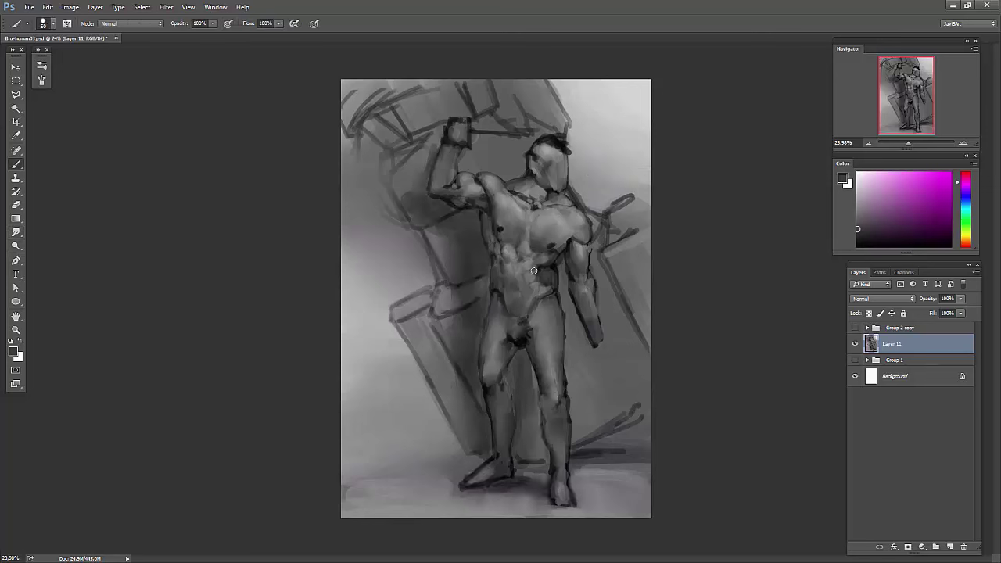
alt+click(532, 275)
alt+click(539, 261)
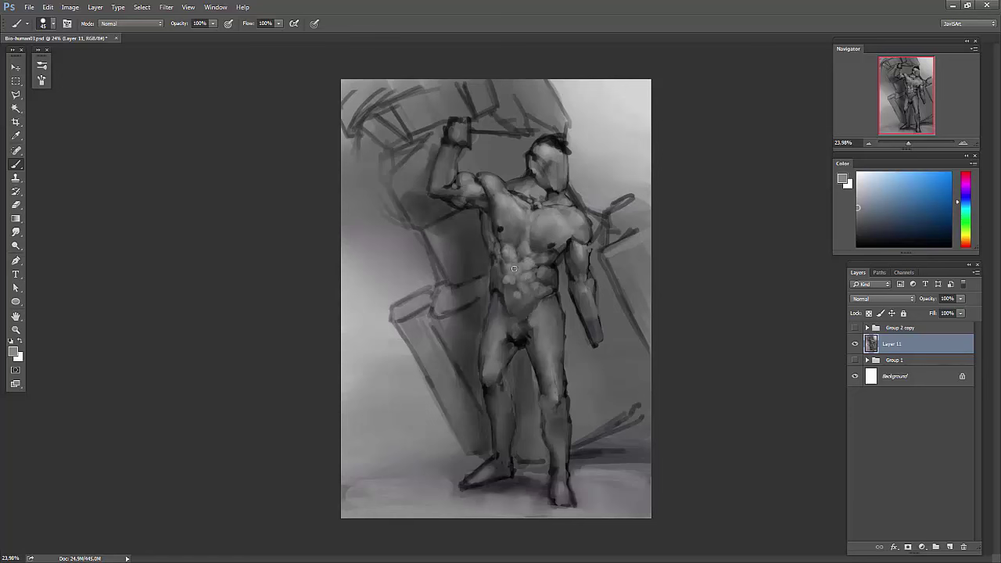
- Mirror the painting horizontally, sample greys from the figure, and add an empty Layer 12
key(r)
key(h)
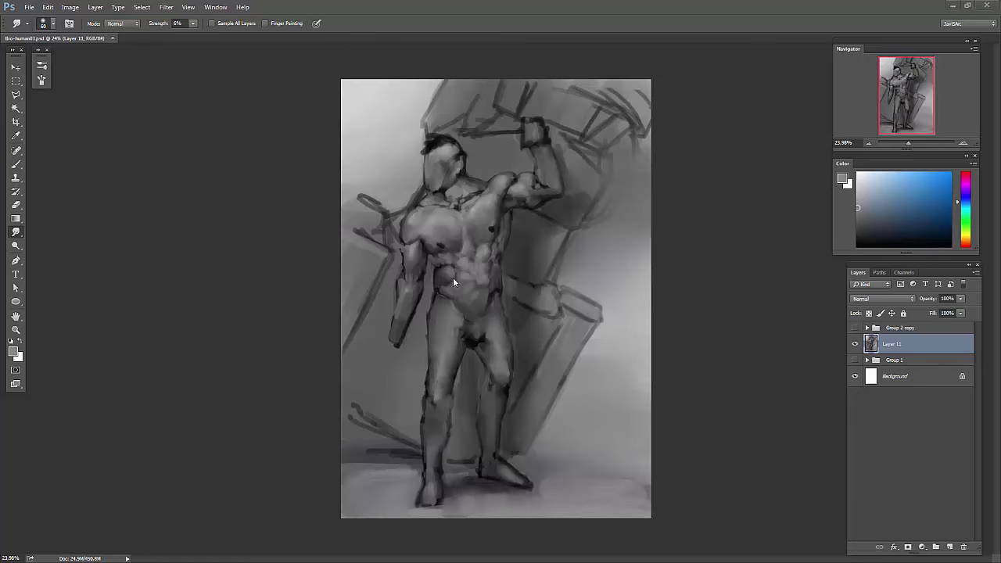
key(b)
alt+click(450, 270)
alt+click(449, 270)
alt+click(441, 250)
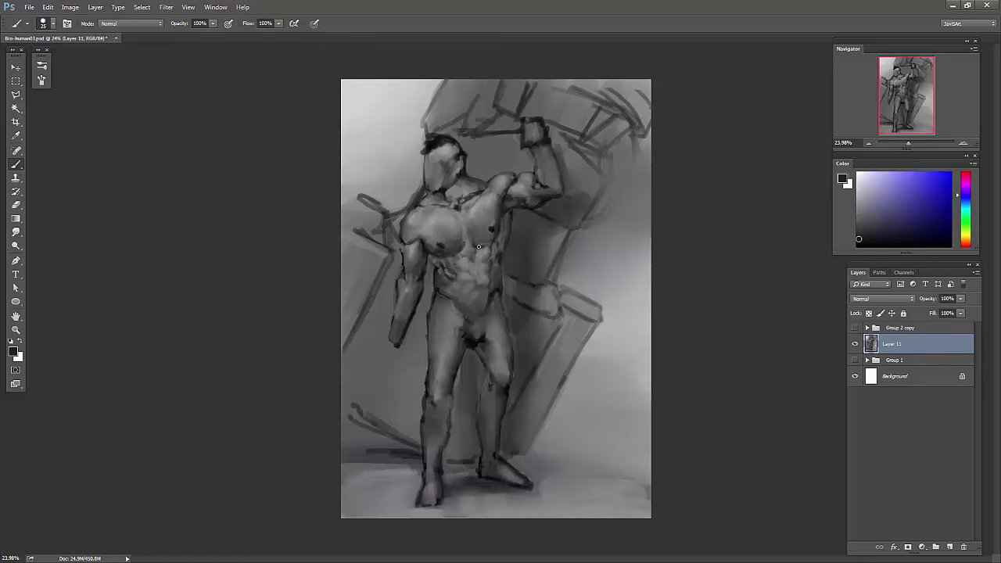
alt+click(449, 270)
key(r)
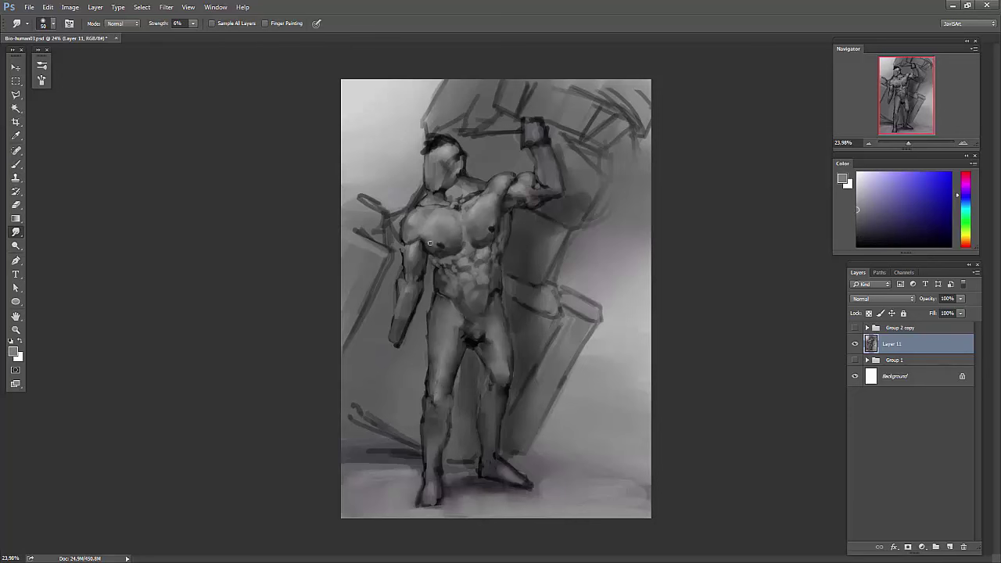
click(949, 546)
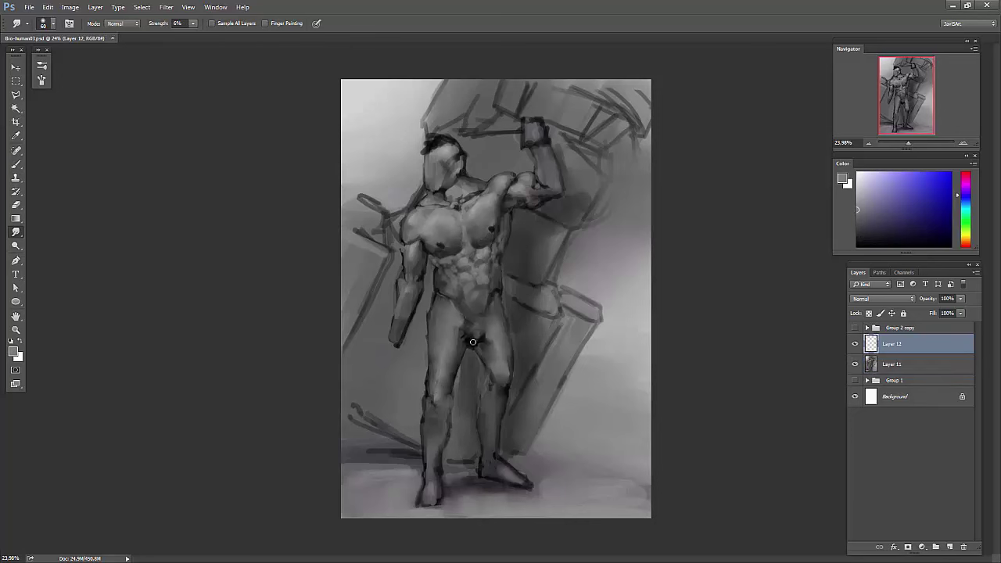
- Sample tones around the face and paint dark strokes on the hand
key(b)
alt+click(465, 179)
alt+click(462, 191)
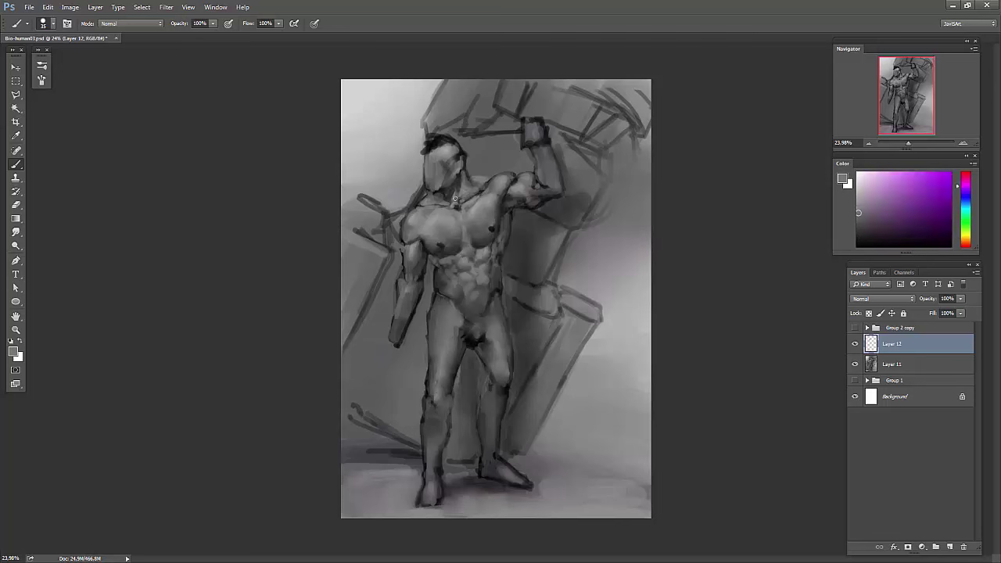
alt+click(468, 179)
alt+click(442, 169)
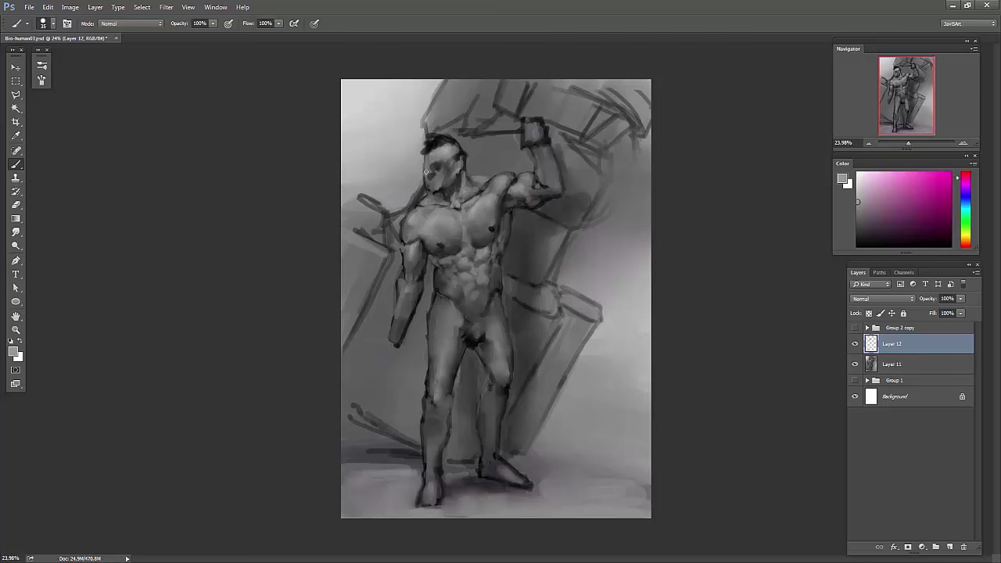
alt+click(404, 344)
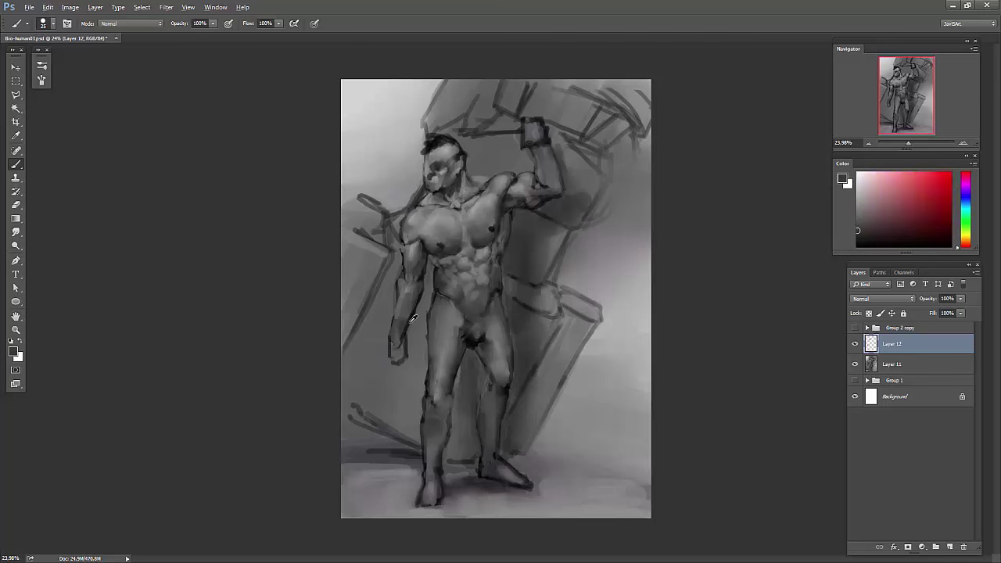
drag(390, 345, 406, 372)
- Sample dark leg tones and reshape the lower legs with dark strokes
alt+click(407, 278)
alt+click(412, 331)
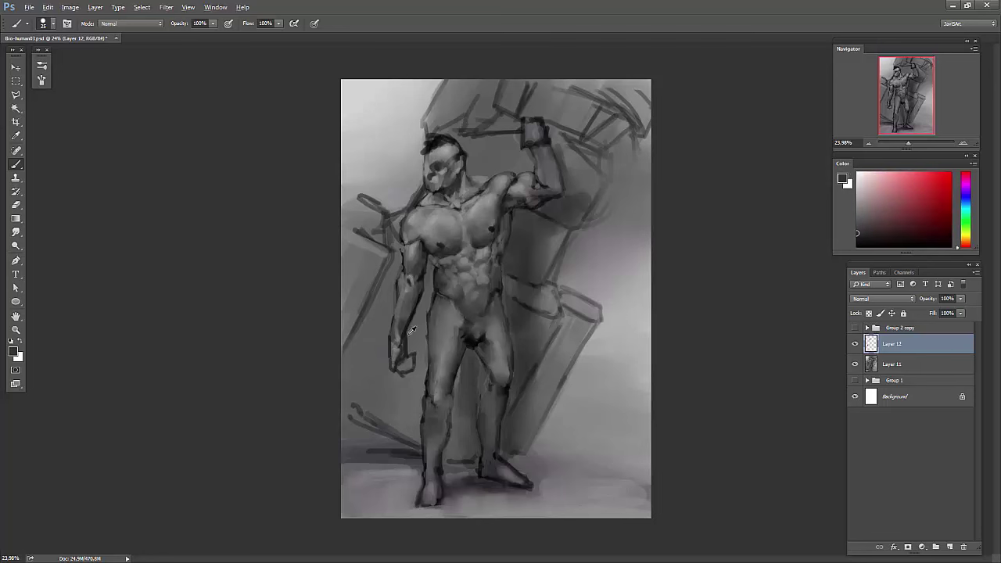
alt+click(398, 365)
alt+click(430, 500)
alt+click(444, 462)
drag(445, 395, 431, 469)
alt+click(438, 414)
alt+click(438, 429)
drag(438, 422, 436, 465)
- Smooth the lower legs further, then flip the painting back to its original orientation
alt+click(494, 389)
drag(480, 352, 478, 461)
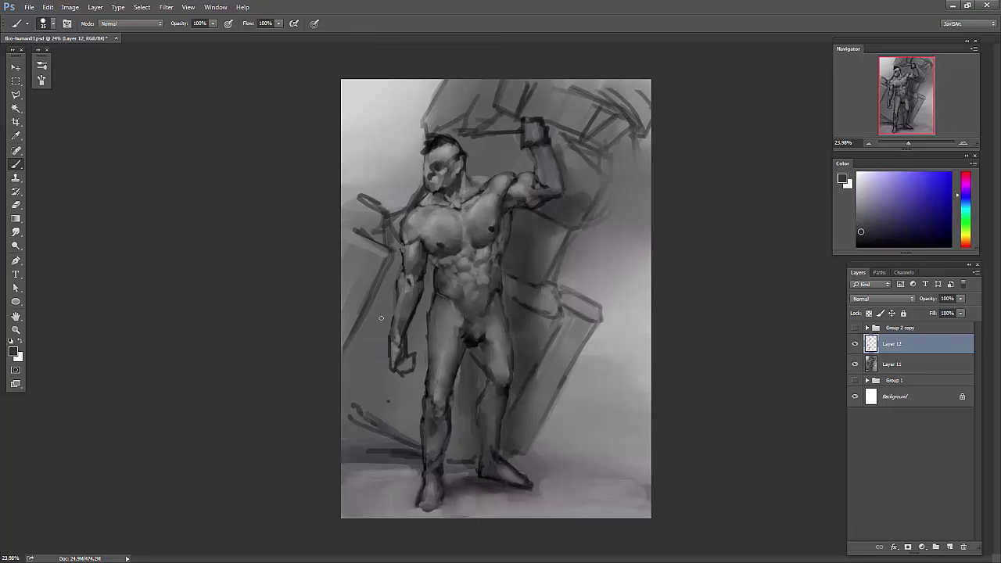
alt+click(427, 391)
drag(426, 391, 420, 451)
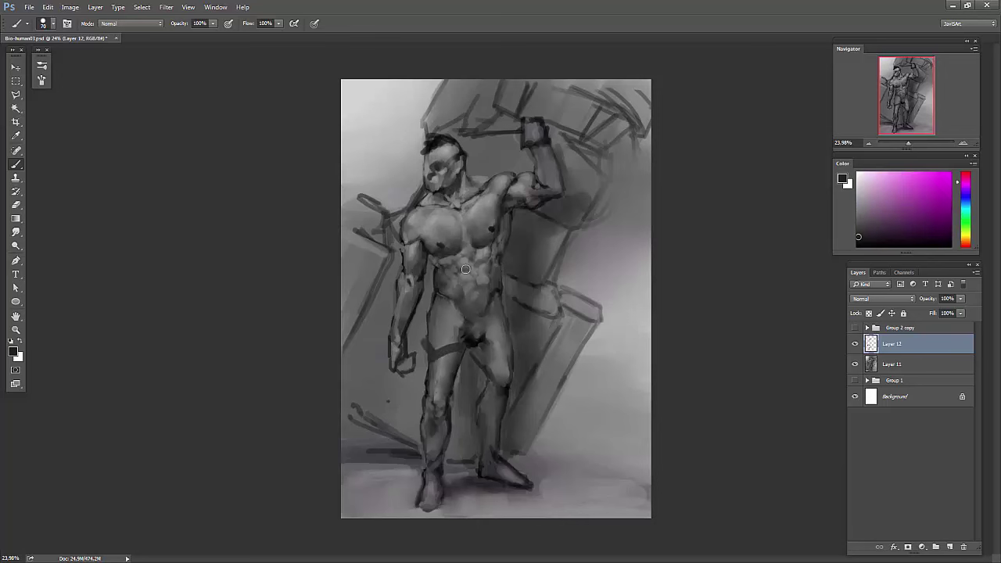
key(ctrl+shift+h)
- Paint strokes around the waist, hip and right forearm using sampled greys
alt+click(567, 332)
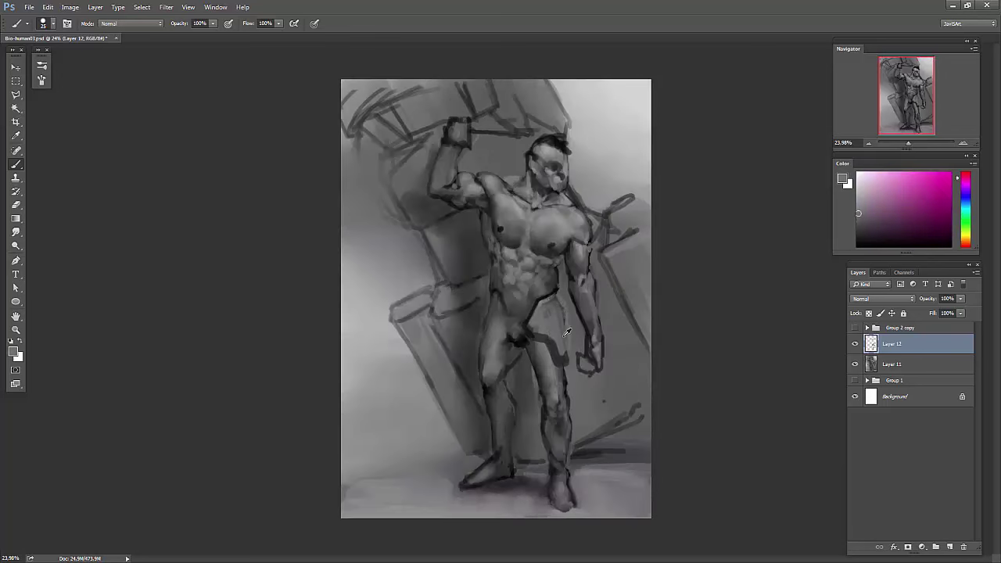
alt+click(548, 294)
mouse_move(533, 344)
mouse_down()
mouse_move(541, 304)
mouse_move(494, 283)
mouse_up()
alt+click(566, 224)
alt+click(541, 306)
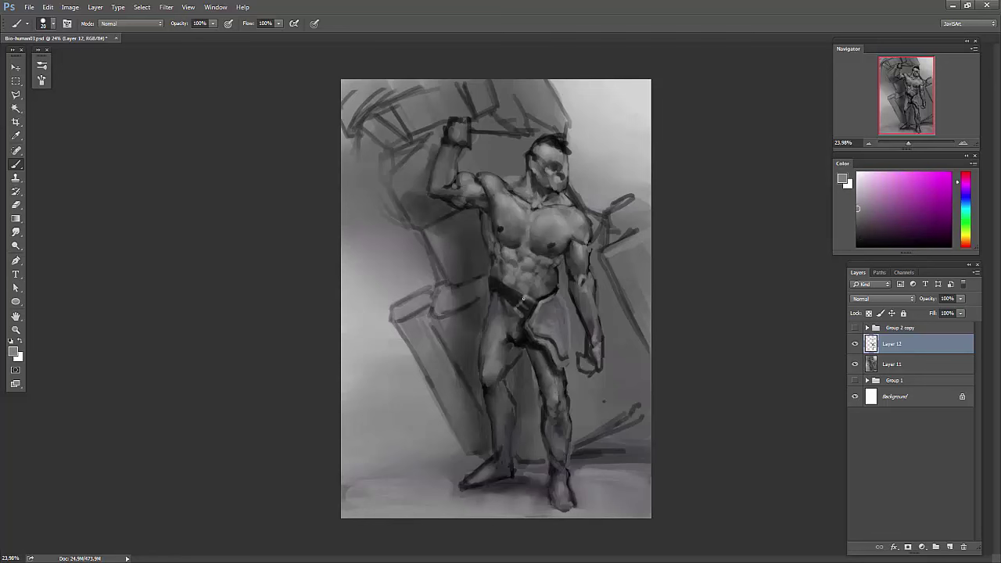
alt+click(495, 280)
alt+click(538, 309)
alt+click(554, 292)
mouse_move(579, 283)
mouse_down()
mouse_move(596, 301)
mouse_move(596, 329)
mouse_move(579, 238)
mouse_up()
- Sample light arm tones, enlarge the brush to 35, and briefly smudge the paint
alt+click(595, 290)
alt+click(586, 361)
key(bracketright)
key(bracketright)
key(bracketright)
alt+click(573, 243)
key(r)
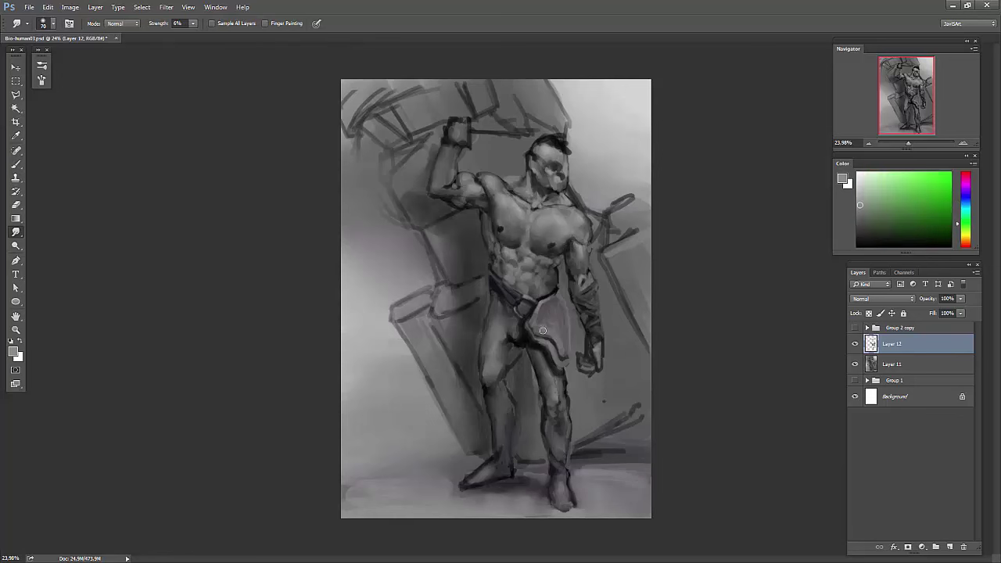
key(b)
- Repaint the foot area lighter and darken the left shin
alt+click(481, 356)
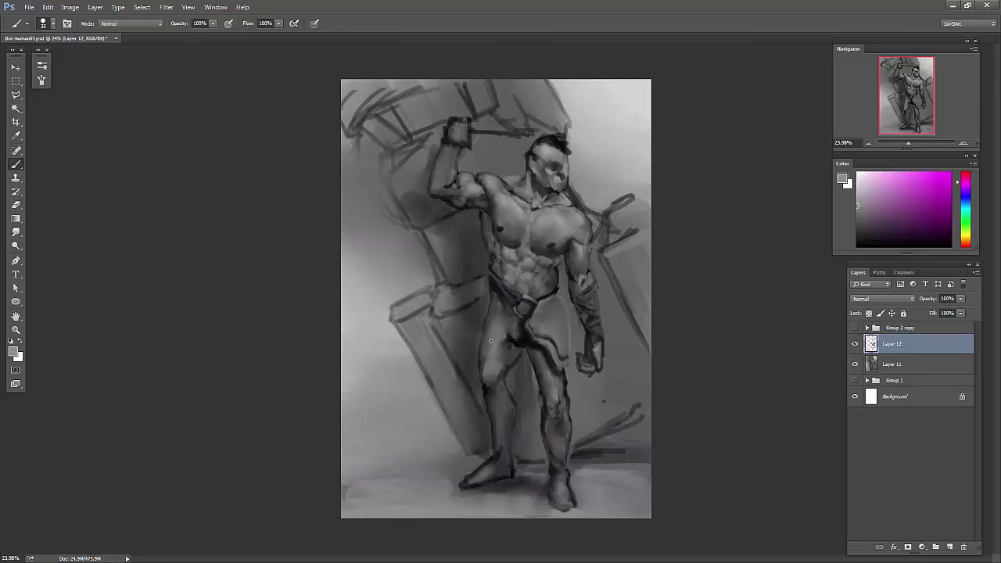
alt+click(501, 348)
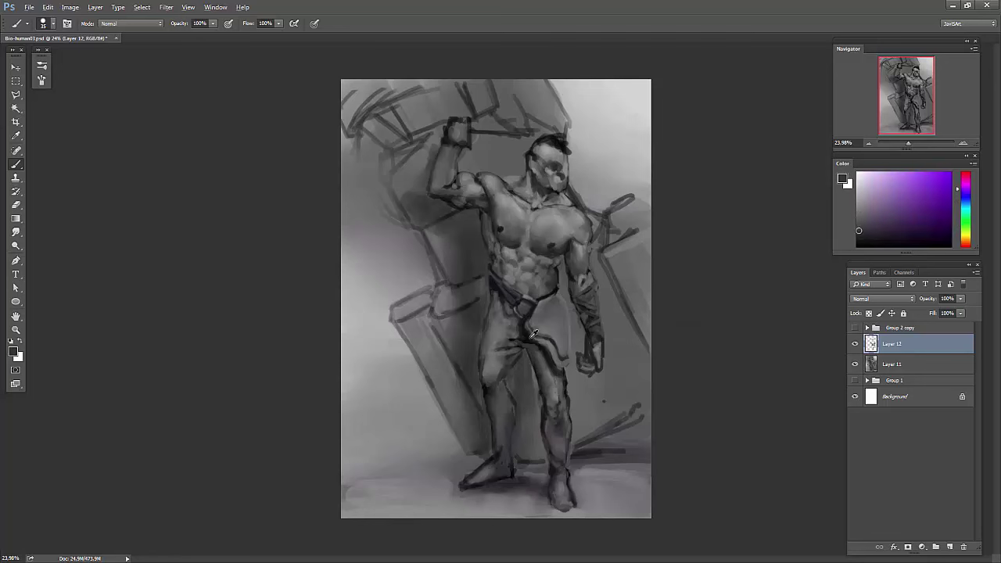
alt+click(512, 375)
alt+click(501, 407)
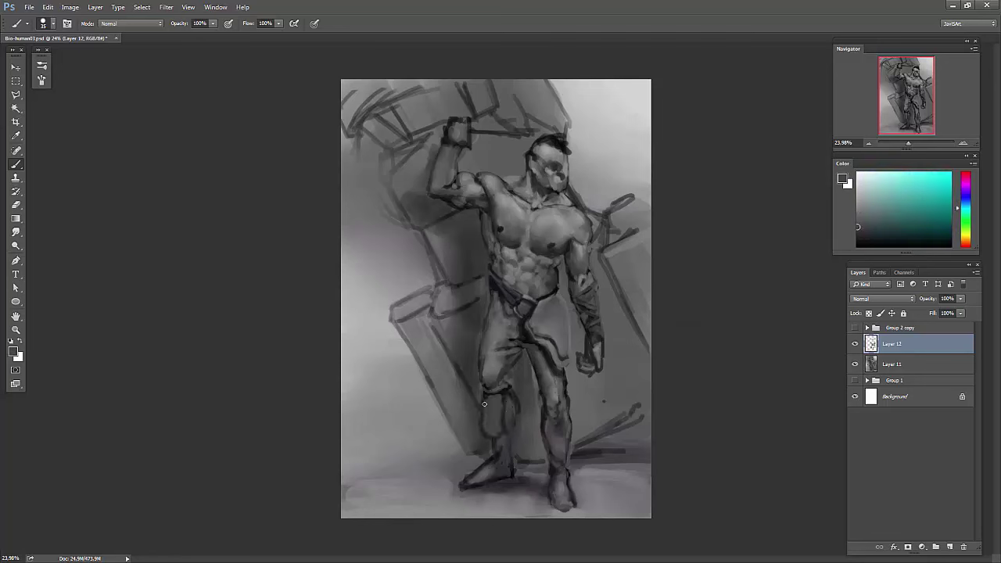
alt+click(476, 446)
alt+click(501, 469)
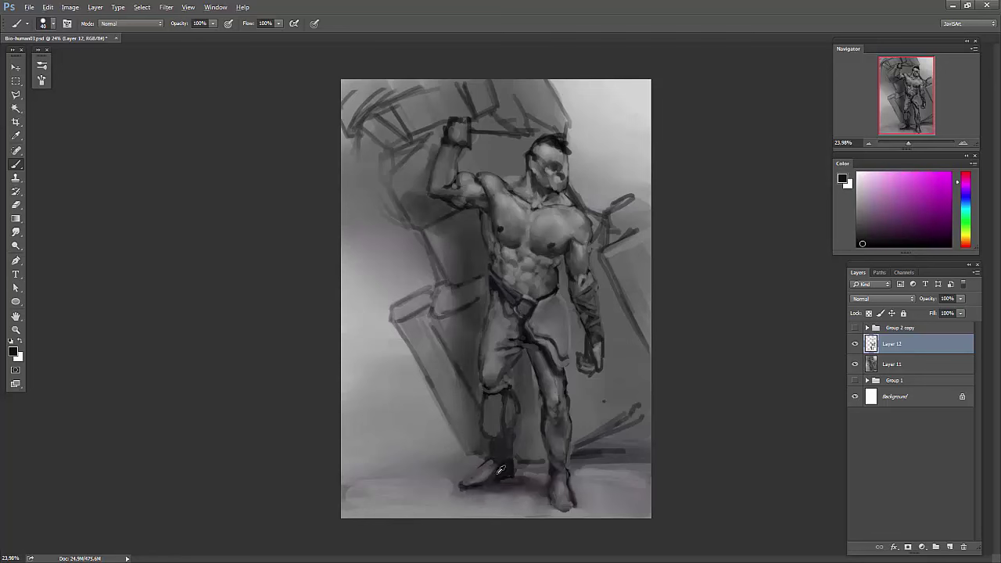
drag(501, 471, 465, 485)
alt+click(488, 401)
alt+click(498, 405)
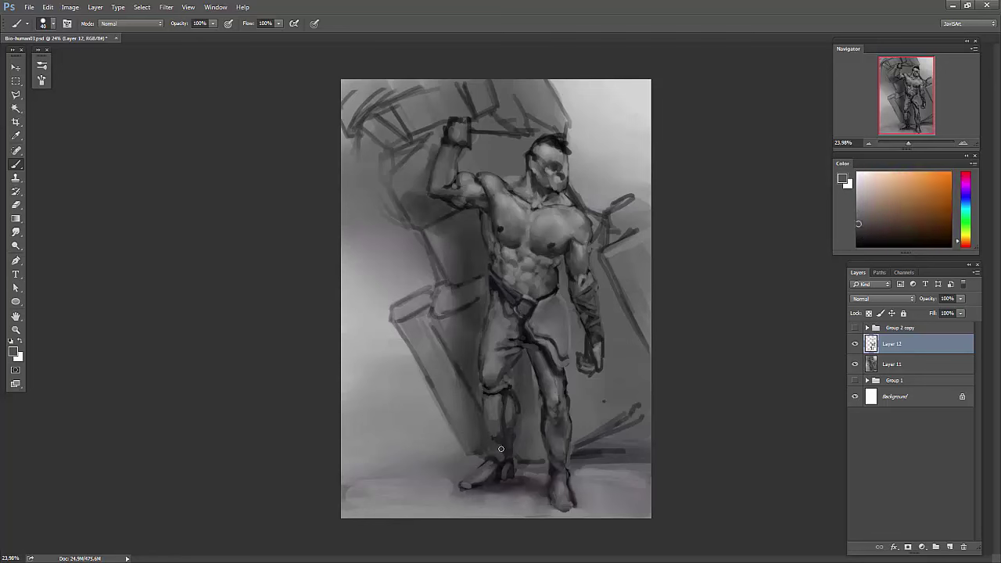
drag(498, 405, 504, 457)
- Paint the lower right leg and define the boots with dark strokes, then smudge
drag(553, 453, 559, 485)
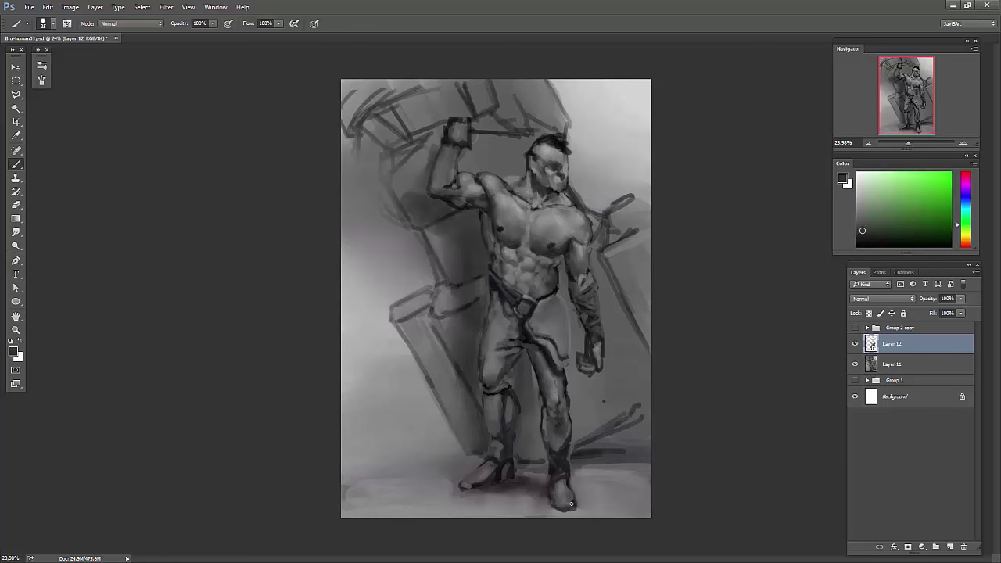
alt+click(558, 480)
mouse_move(473, 486)
mouse_down()
mouse_move(508, 480)
mouse_move(574, 499)
mouse_up()
alt+click(570, 441)
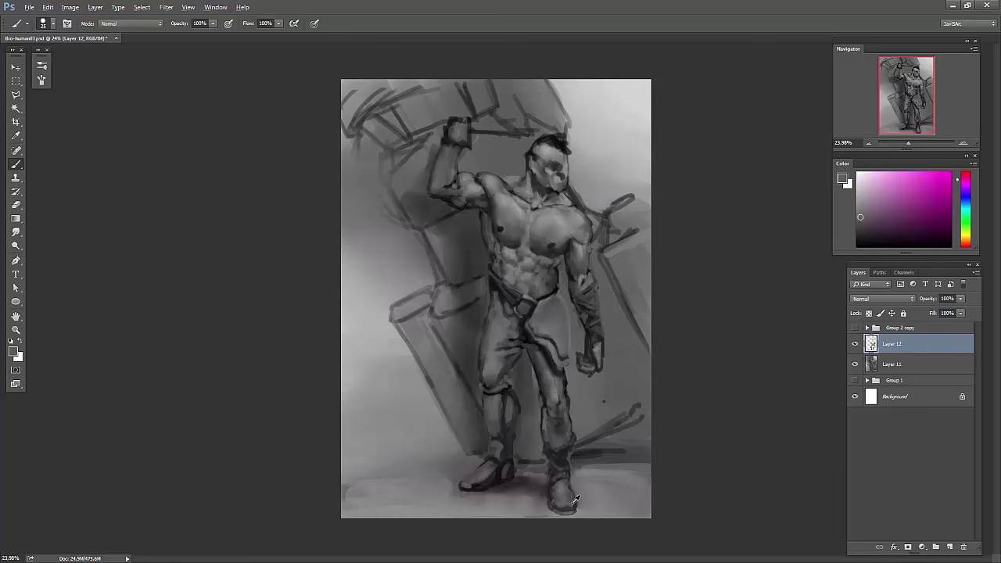
alt+click(537, 353)
alt+click(532, 353)
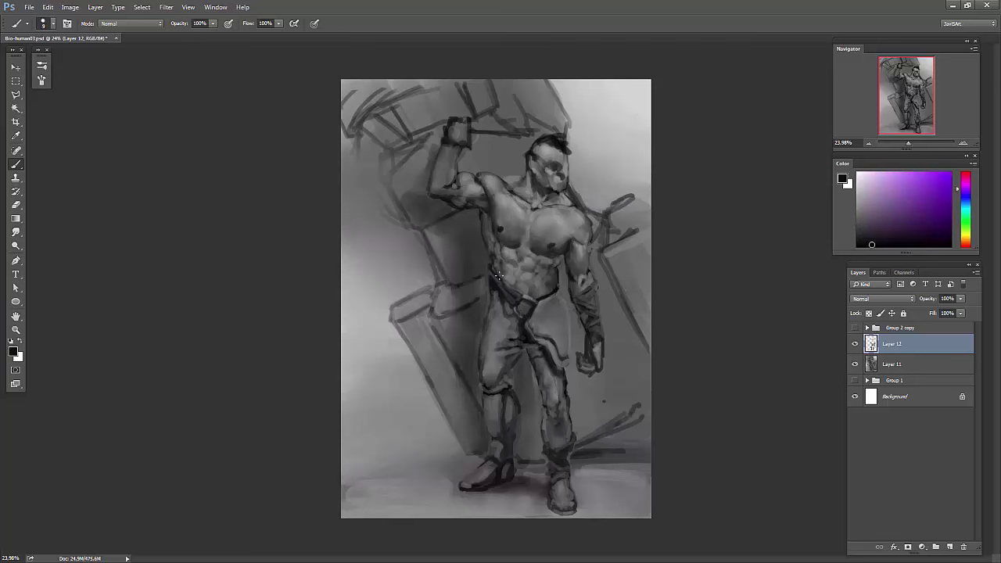
alt+click(486, 226)
alt+click(489, 159)
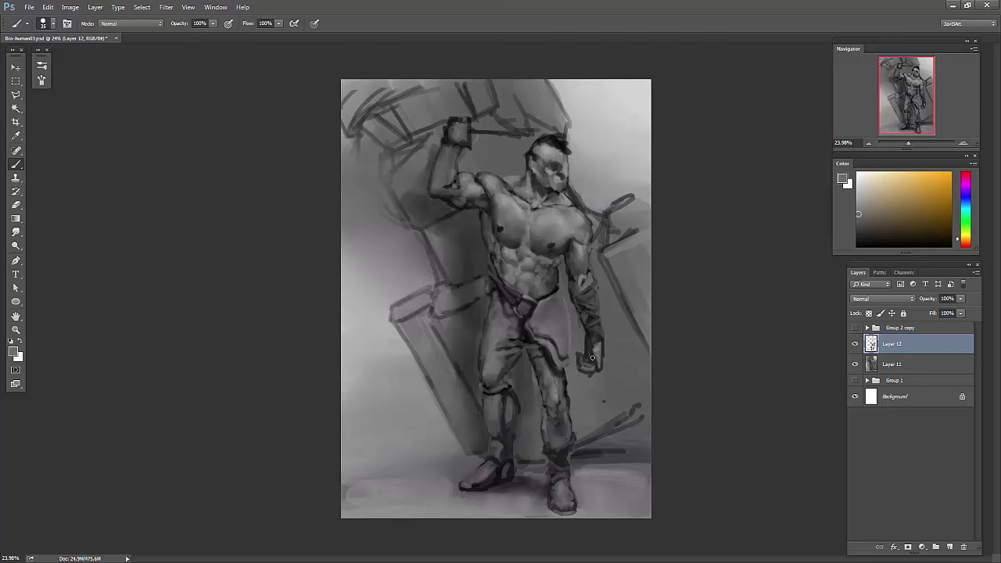
alt+click(565, 497)
key(r)
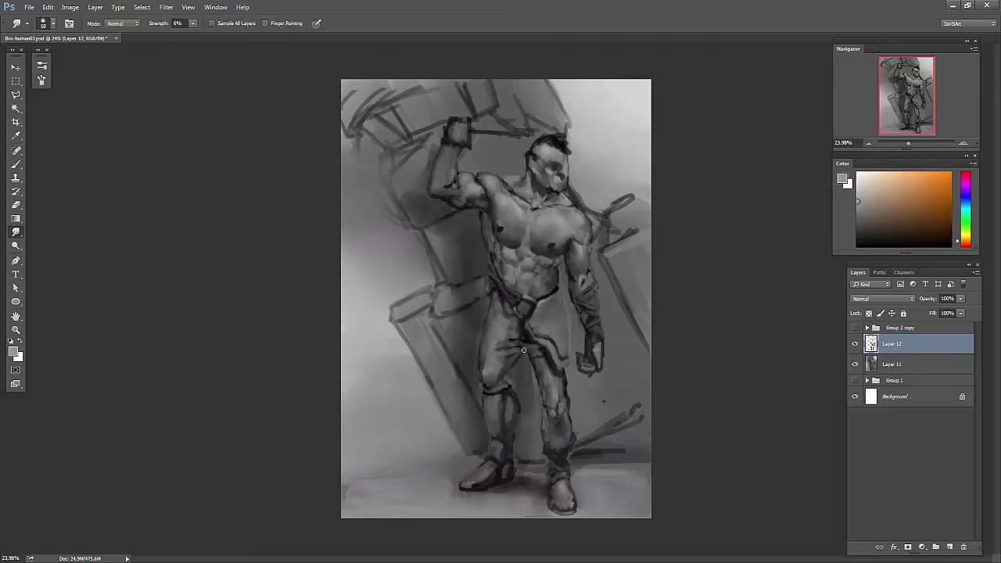
- Add an Overlay layer and shade the belt, thighs and right leg darker
key(b)
click(949, 546)
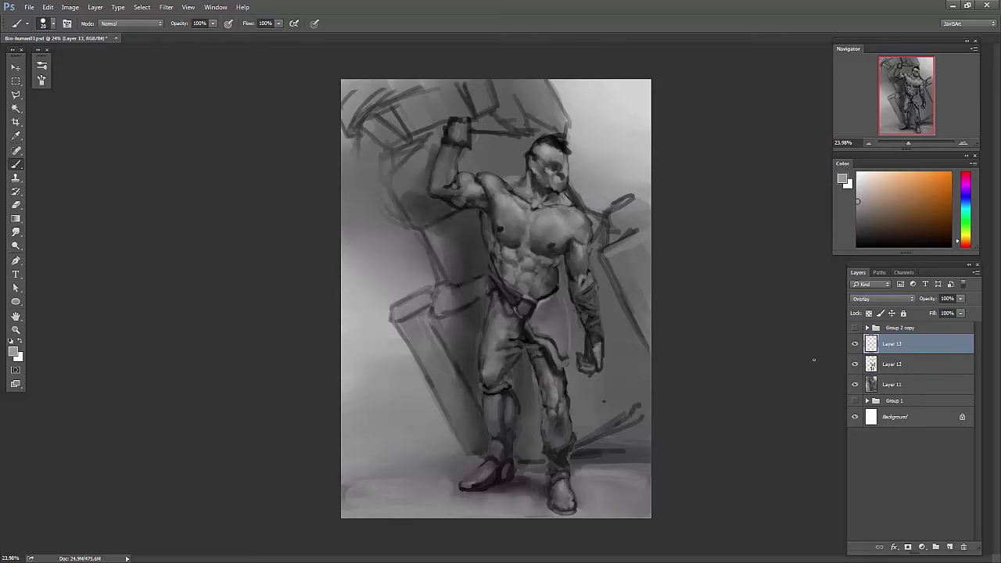
click(882, 298)
drag(480, 297, 520, 383)
drag(494, 344, 540, 355)
drag(553, 447, 570, 478)
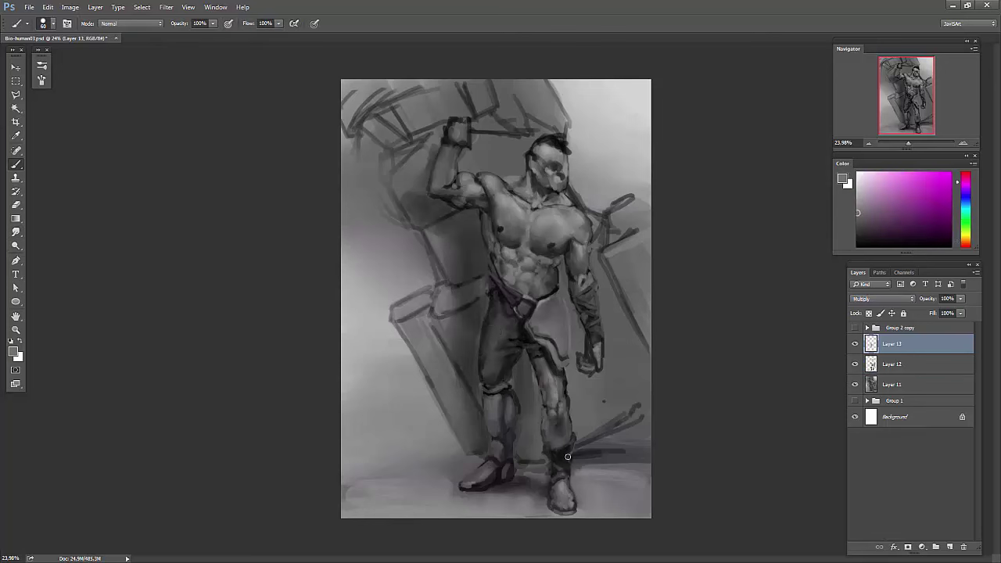
mouse_move(567, 336)
mouse_down()
mouse_move(532, 313)
mouse_move(555, 333)
mouse_up()
- Shade the shoulders, chest, abdomen and face with a size-50 brush, undoing three strokes
drag(532, 180, 478, 215)
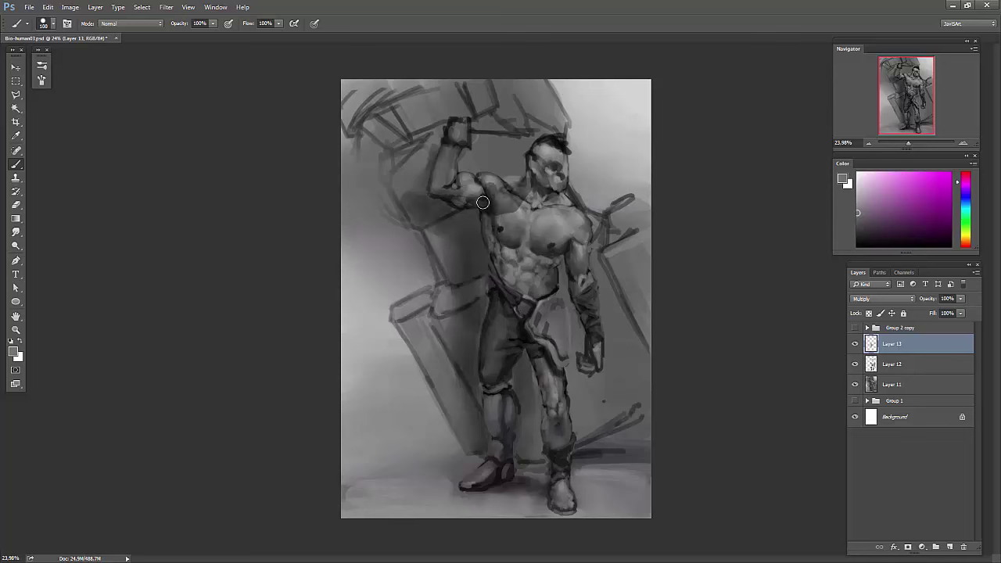
mouse_move(547, 199)
mouse_down()
mouse_move(571, 218)
mouse_move(582, 258)
mouse_up()
key(bracketleft)
key(bracketleft)
key(bracketleft)
drag(531, 145, 559, 164)
drag(531, 277, 551, 297)
drag(547, 352, 555, 368)
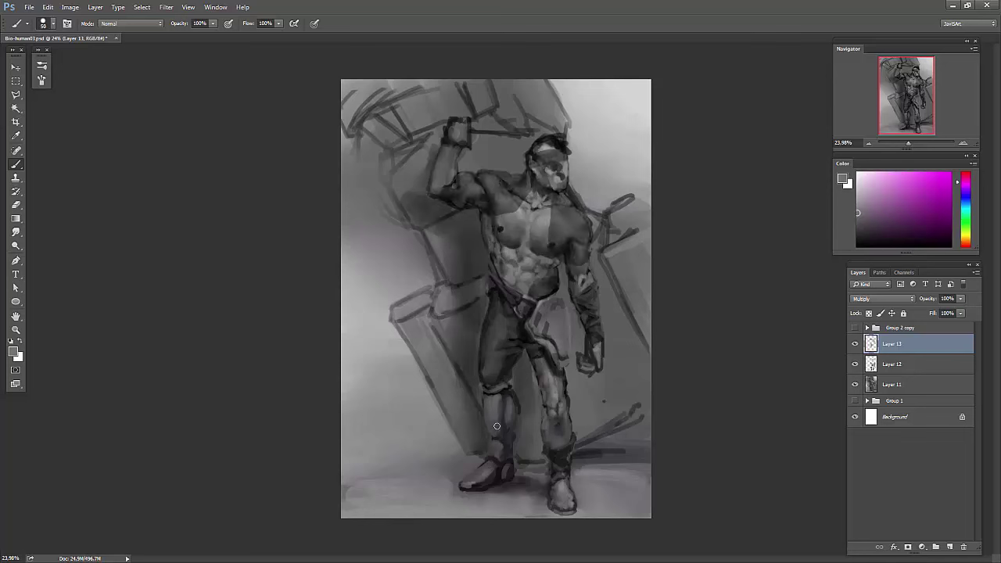
key(ctrl+alt+z)
key(ctrl+alt+z)
key(ctrl+alt+z)
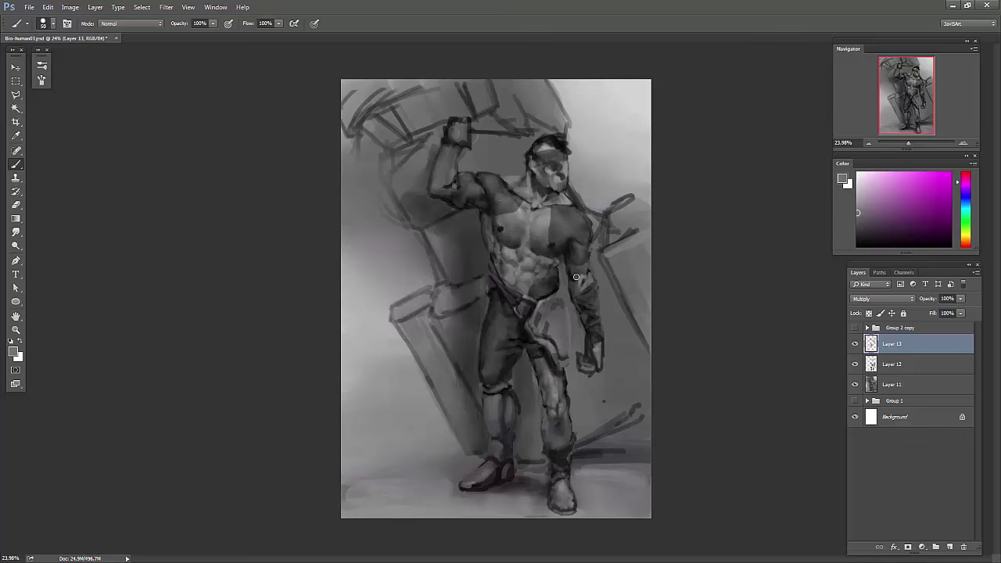
key(ctrl+alt+z)
key(ctrl+alt+z)
key(ctrl+alt+z)
key(ctrl+alt+z)
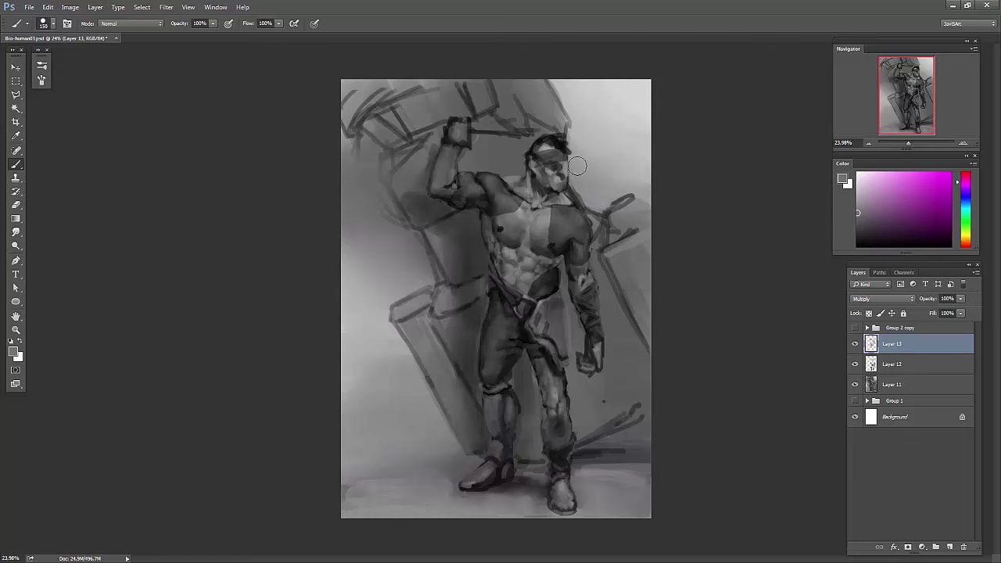
key(bracketleft)
key(bracketleft)
key(bracketleft)
key(ctrl+alt+z)
key(ctrl+alt+z)
key(ctrl+alt+z)
- Merge Layers 11 and 12 into Layer 13, then sample tones from the face and chest
alt+click(516, 197)
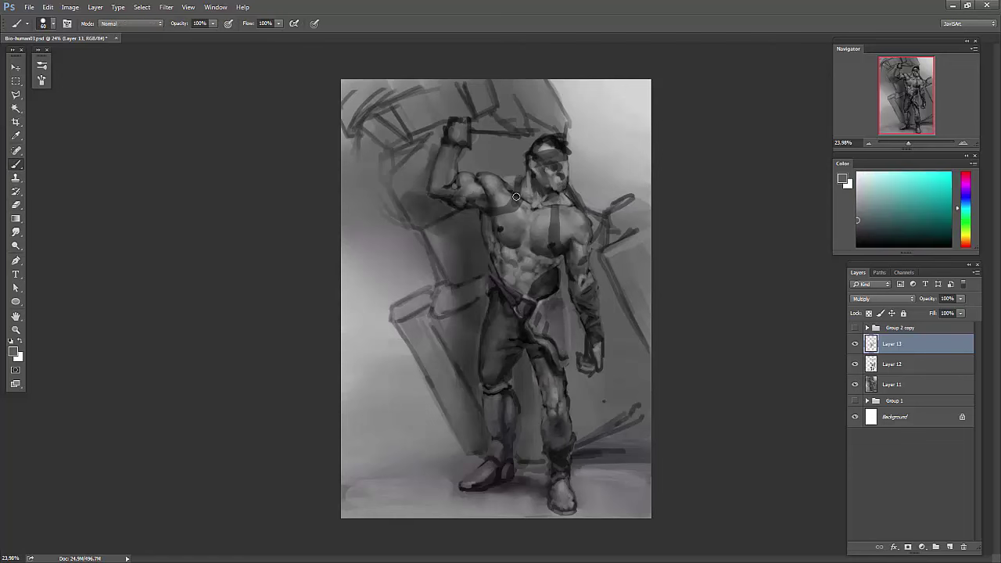
shift+click(914, 383)
right_click(914, 364)
right_click(915, 383)
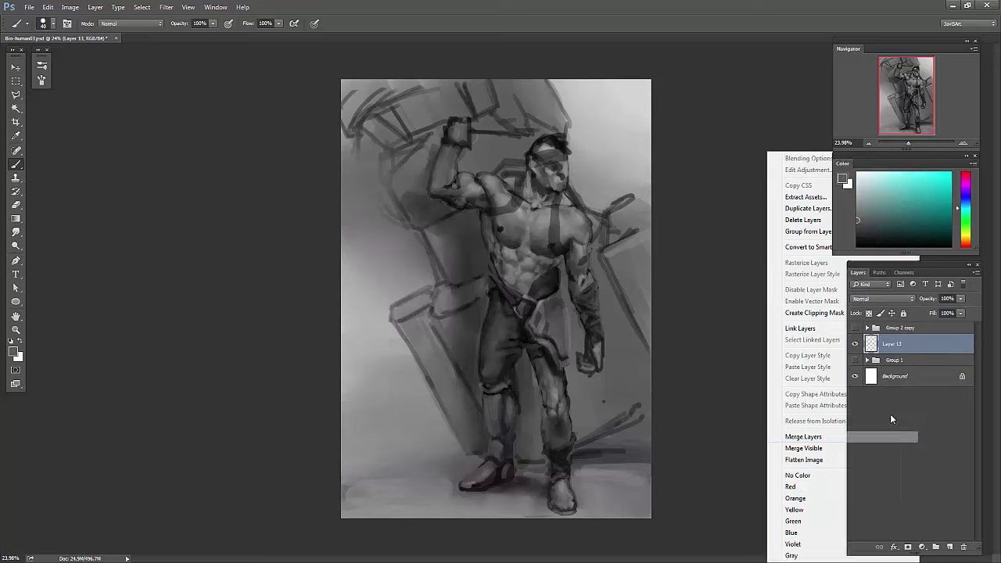
click(889, 414)
alt+click(498, 197)
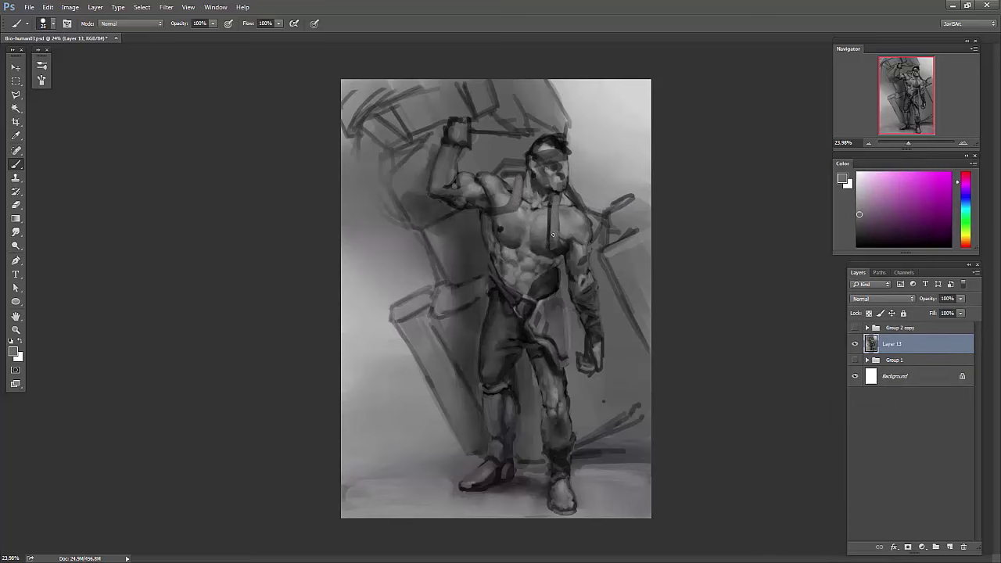
alt+click(512, 197)
- Reset default colours, mirror the painting, and add then merge down a new Layer 14
key(d)
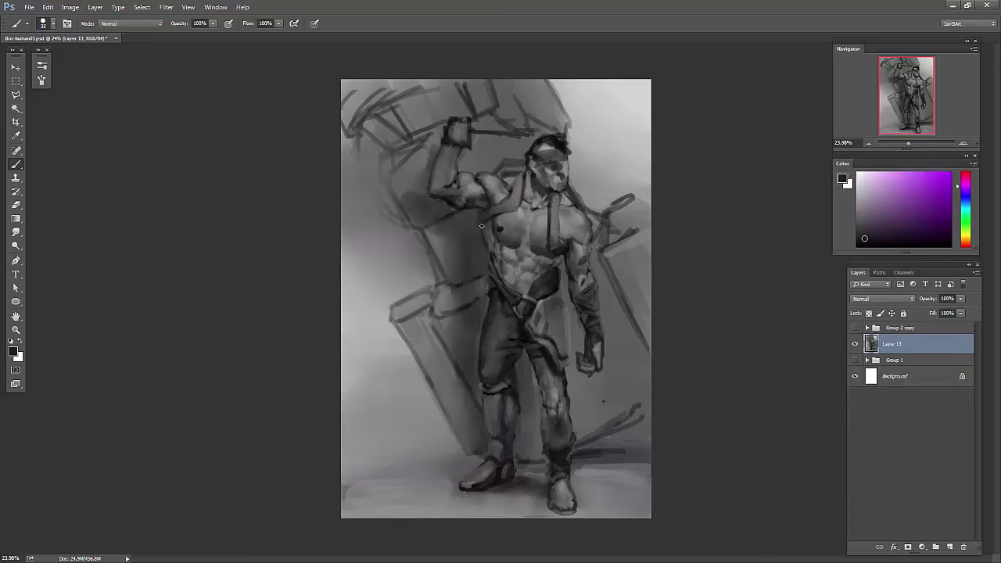
key(ctrl+shift+h)
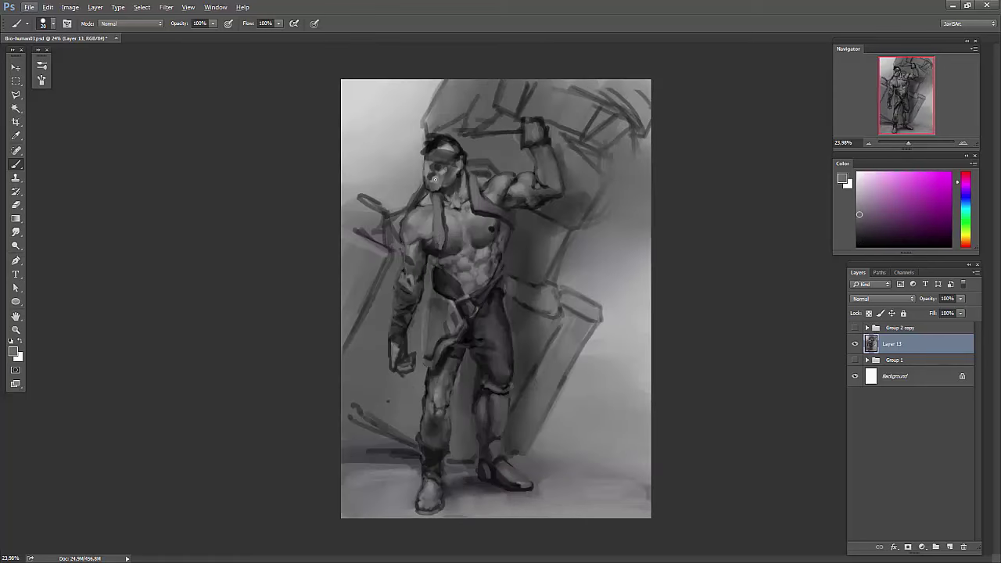
alt+click(435, 241)
alt+click(439, 141)
key(ctrl+shift+alt+n)
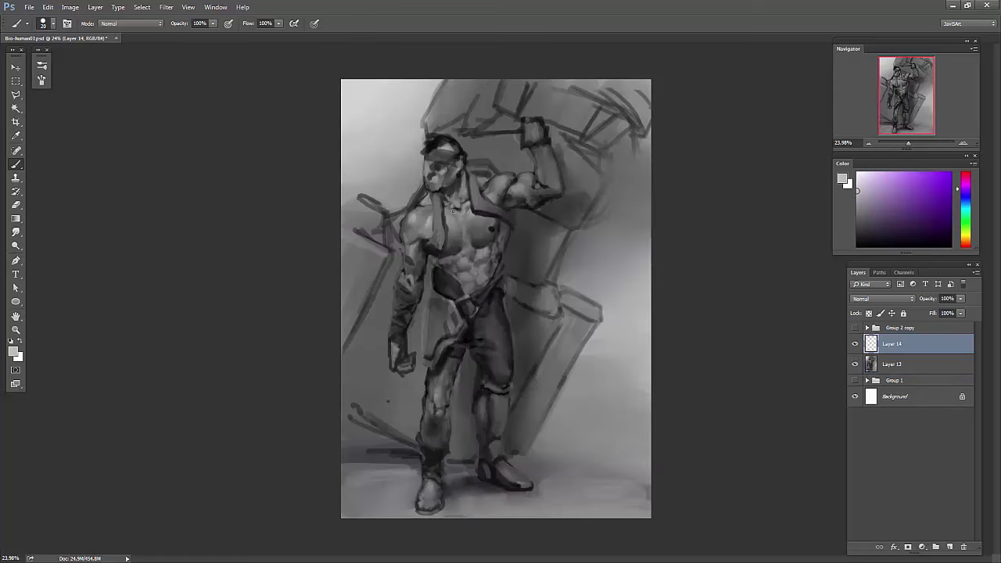
alt+click(436, 210)
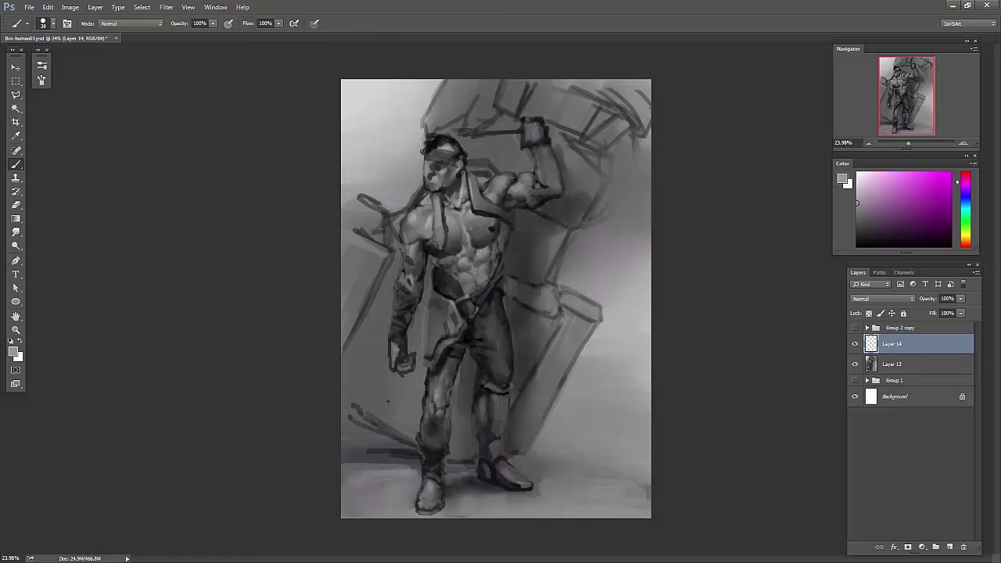
key(r)
key(alt+shift+bracketleft)
key(ctrl+e)
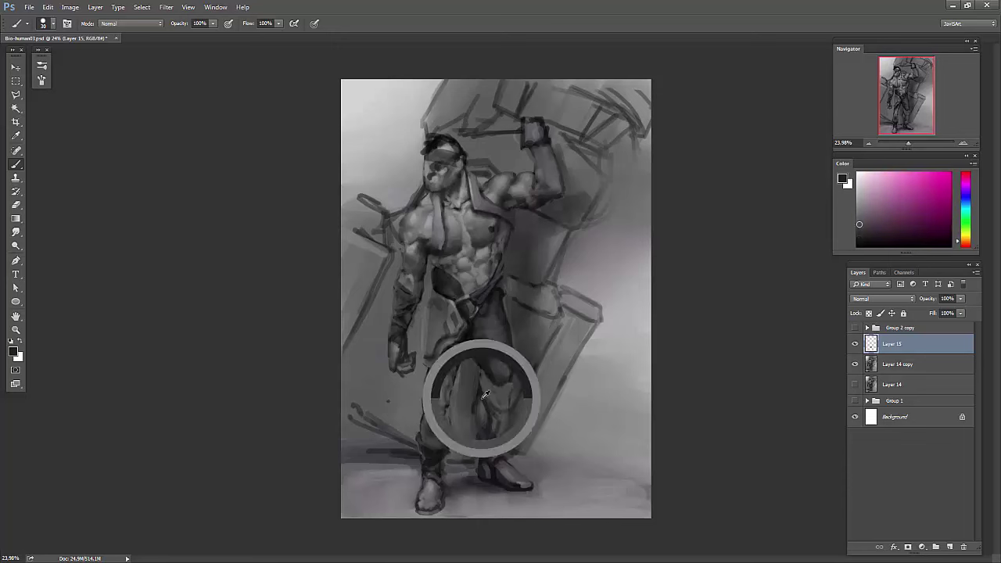
- Mirror the painting back, sample greys and smudge, then mirror again to check proportions
key(h)
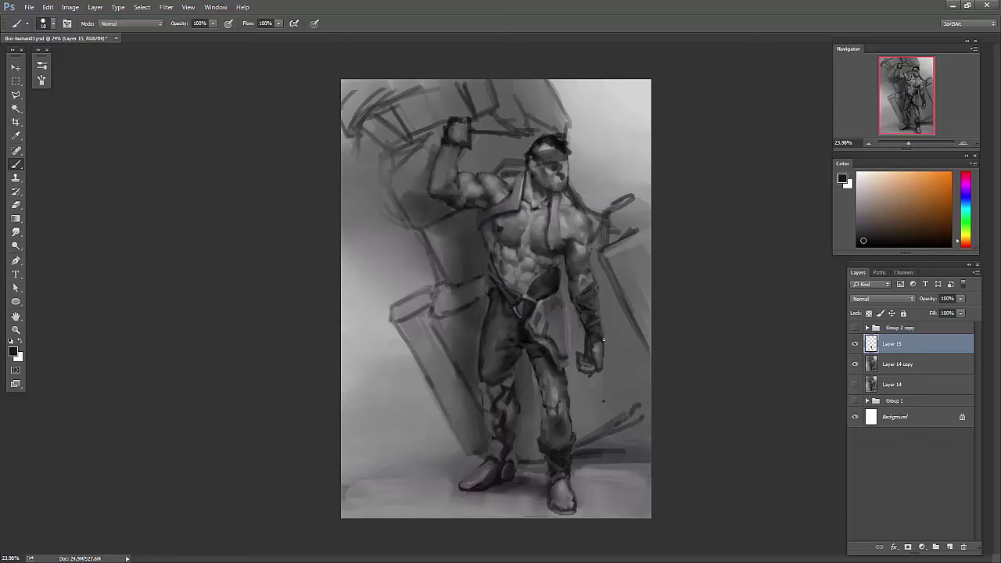
alt+click(547, 290)
key(r)
key(b)
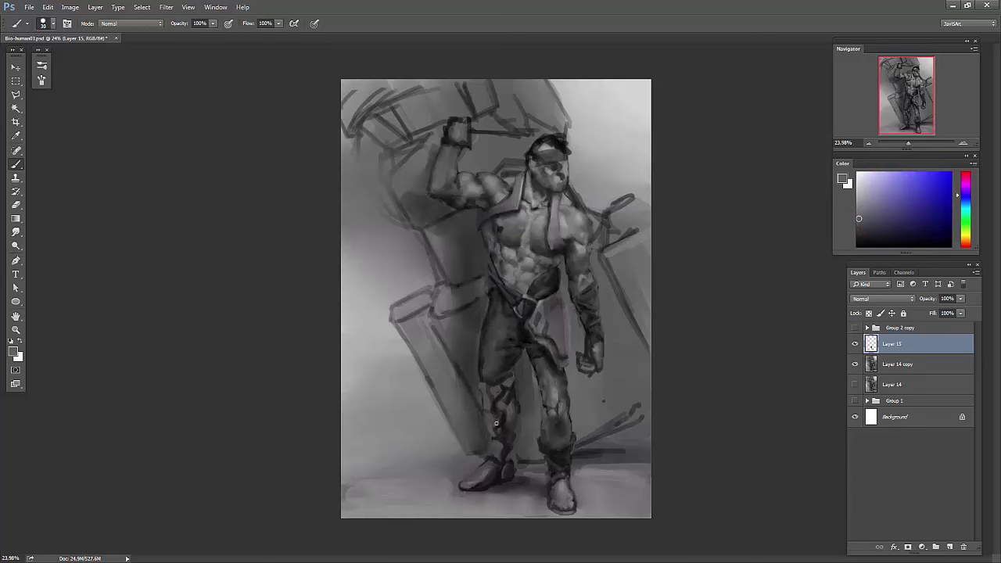
alt+click(492, 390)
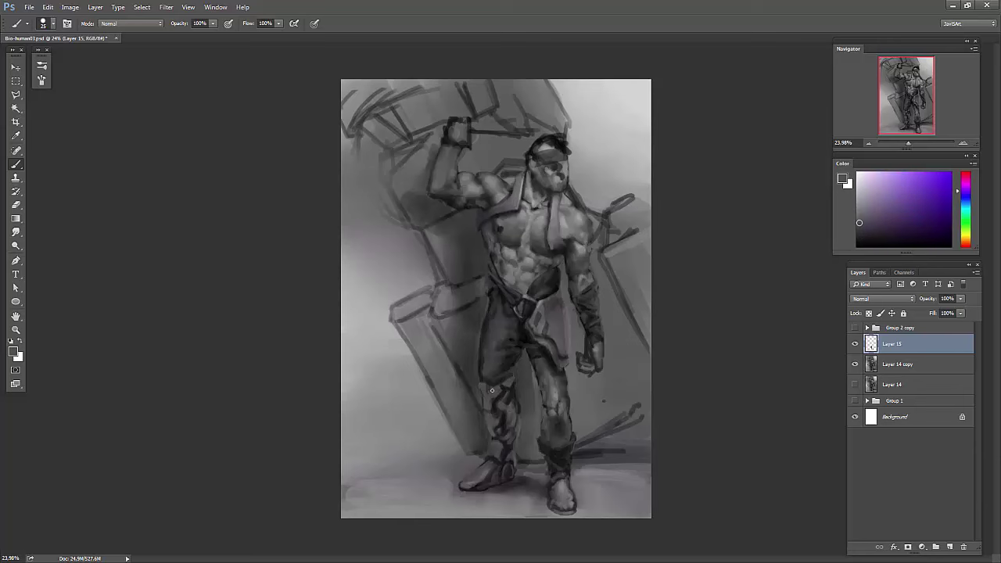
key(h)
- Sample dark tones and paint dark wrapping bands around the lower leg
alt+click(511, 383)
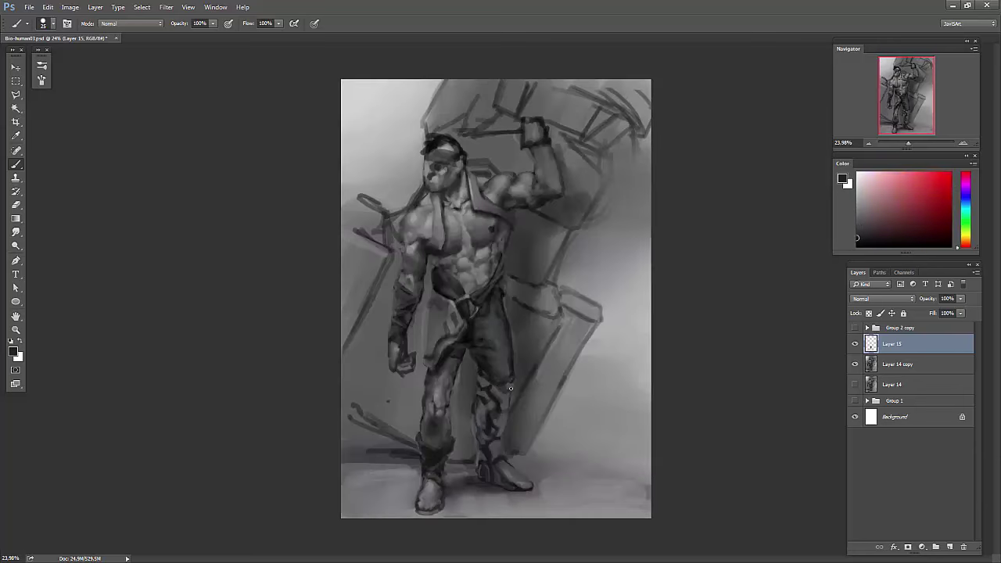
alt+click(506, 386)
alt+click(523, 482)
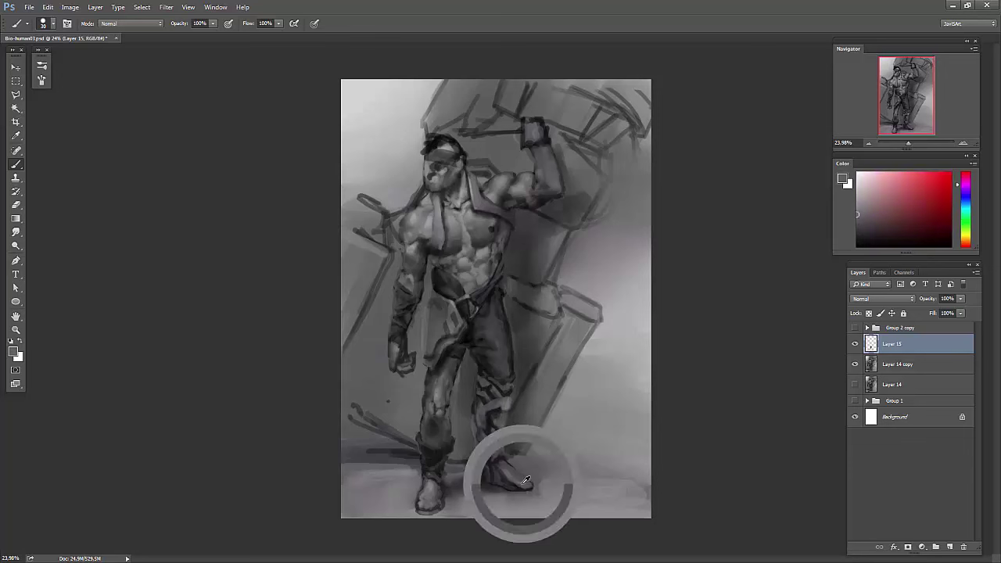
alt+click(506, 389)
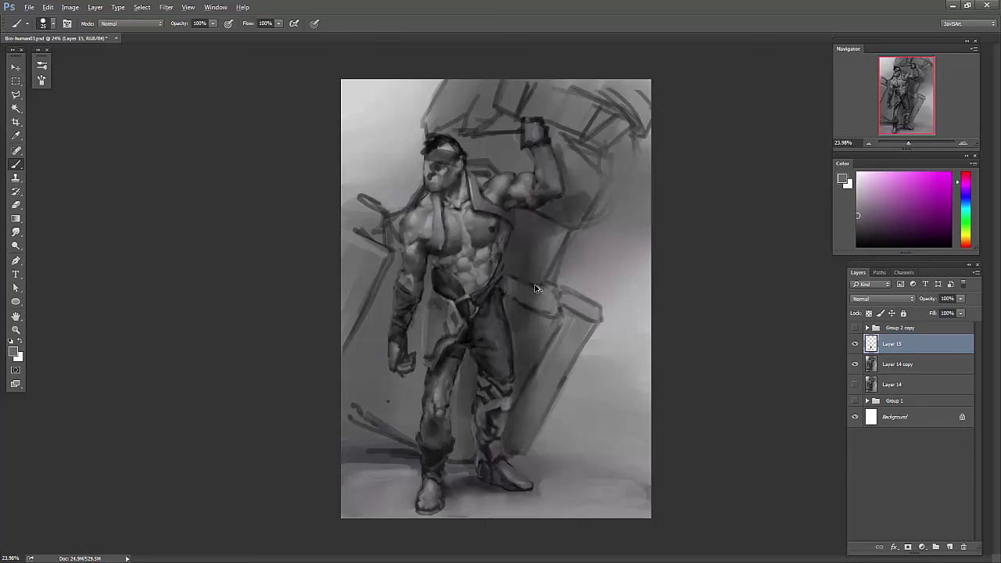
alt+click(492, 406)
mouse_move(488, 395)
mouse_down()
mouse_move(495, 424)
mouse_move(505, 408)
mouse_up()
- Mirror the painting back and shade behind the raised arm with a 500 px brush
key(ctrl+shift+h)
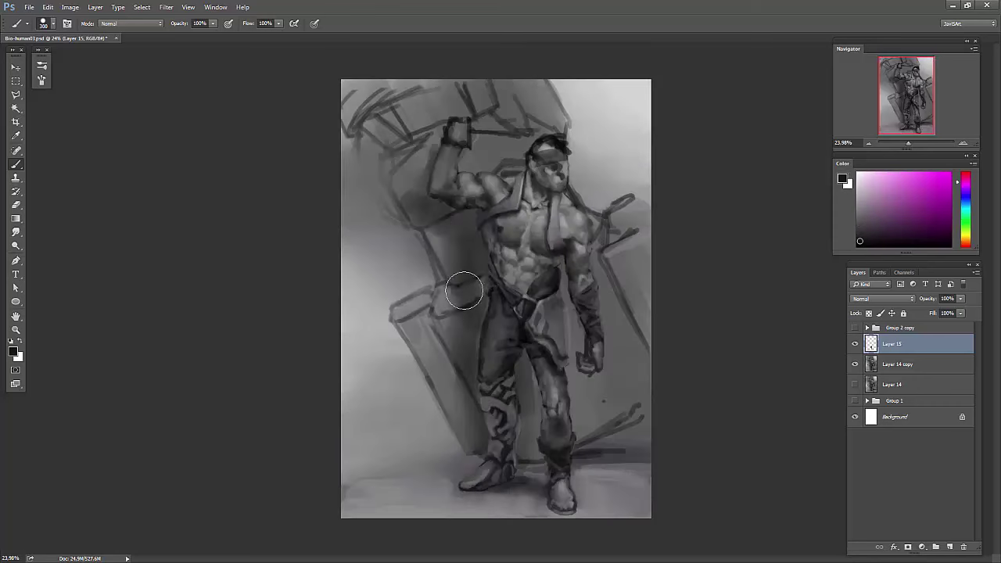
key(bracketright)
key(bracketright)
key(bracketright)
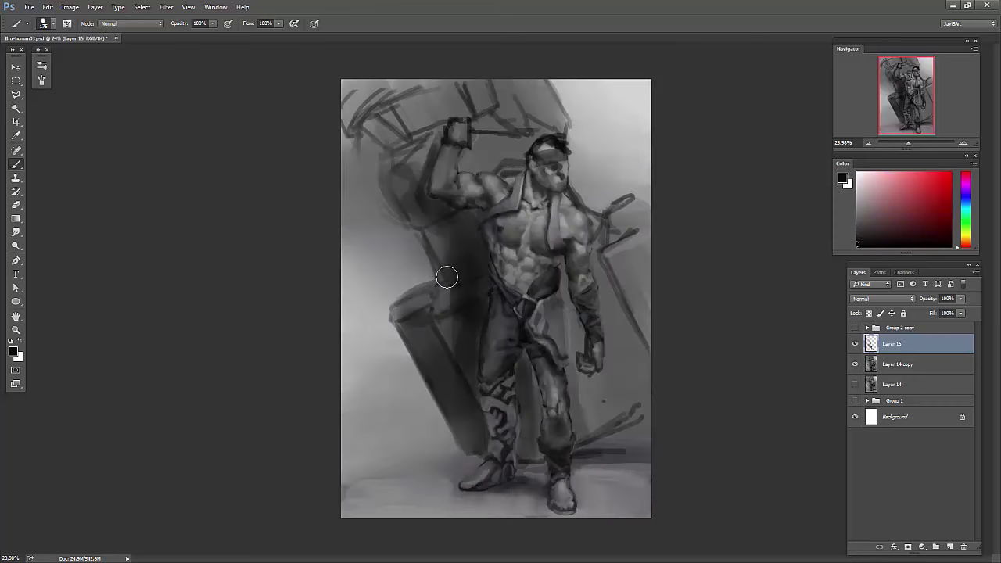
drag(375, 133, 442, 157)
alt+click(493, 286)
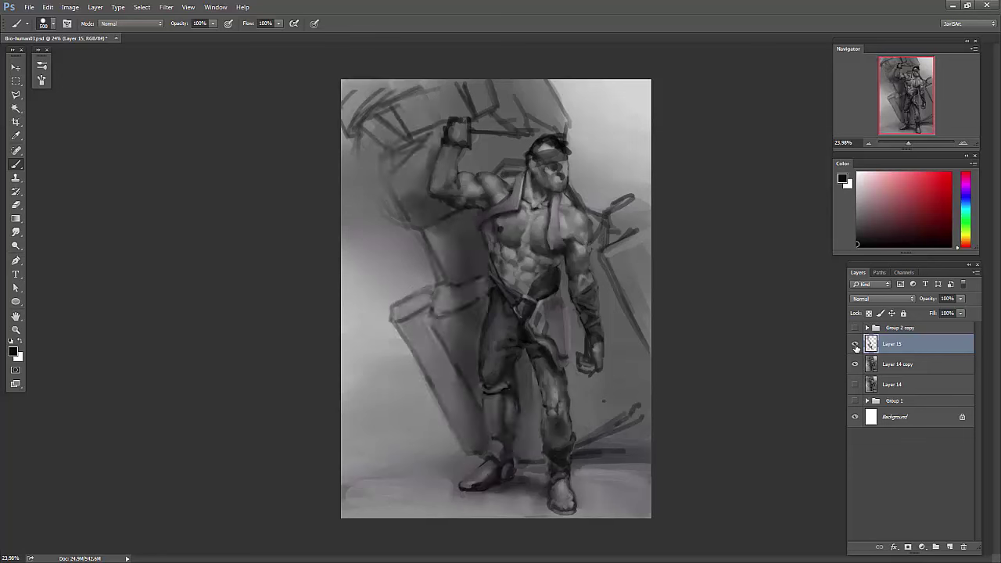
alt+click(509, 318)
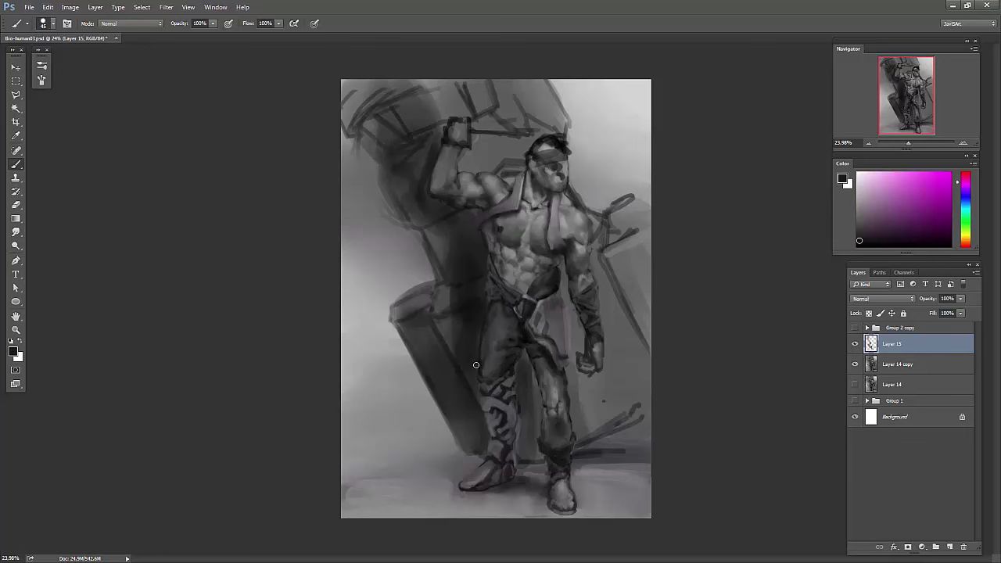
alt+click(488, 251)
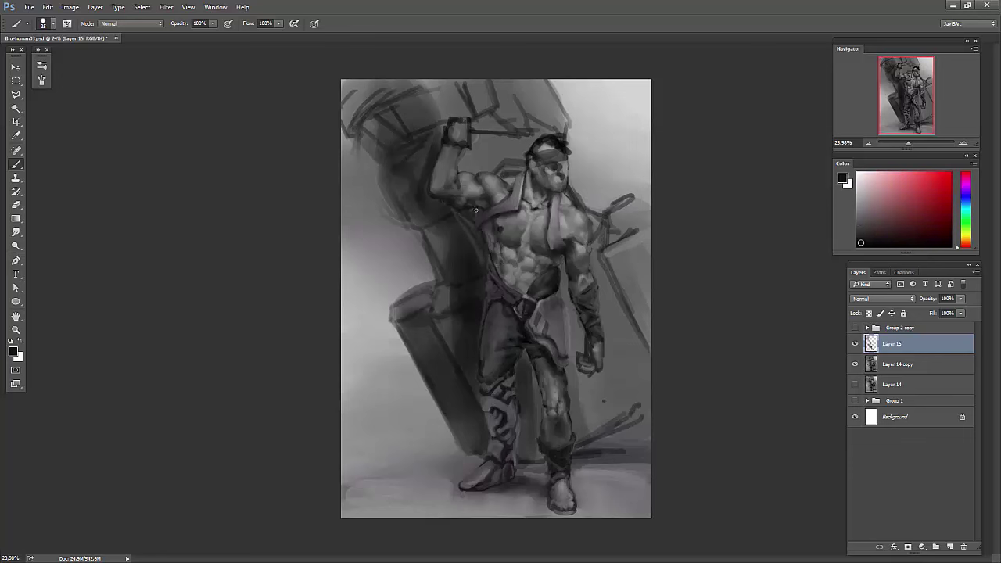
alt+click(475, 209)
alt+click(491, 241)
alt+click(508, 189)
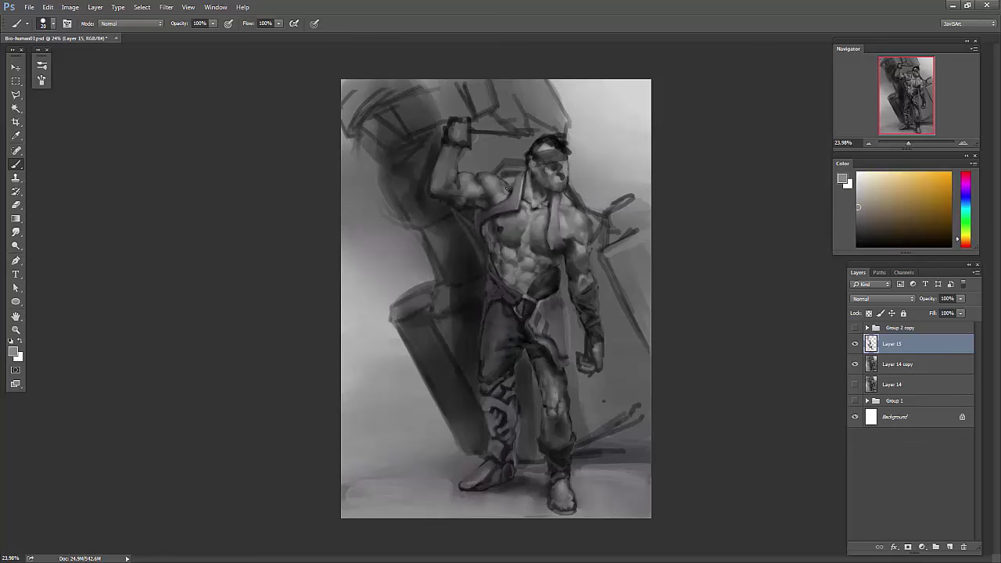
alt+click(491, 227)
- Darken the coat edge beside the raised arm and smudge-blend it with sampled greys
key(r)
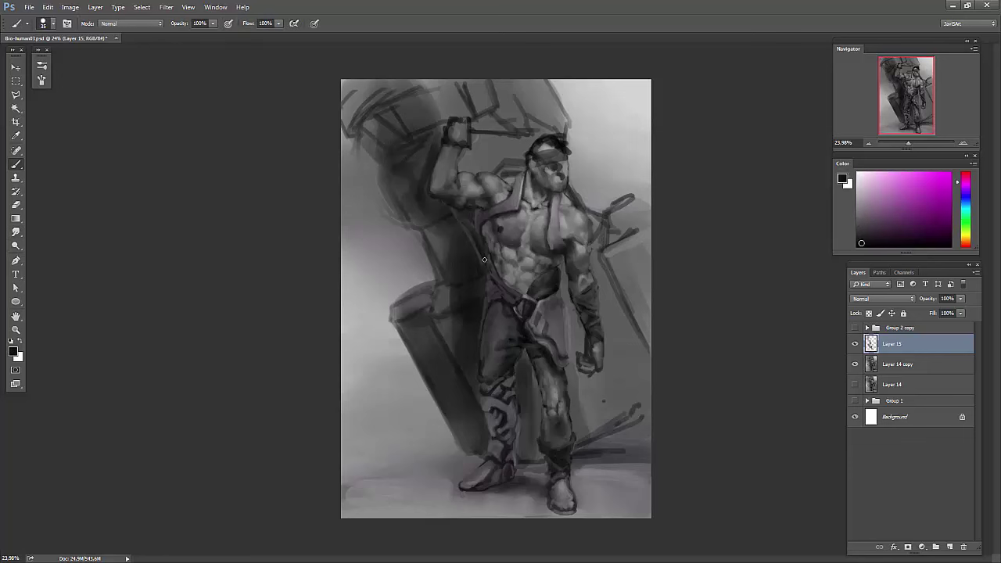
key(b)
alt+click(469, 243)
drag(435, 153, 461, 178)
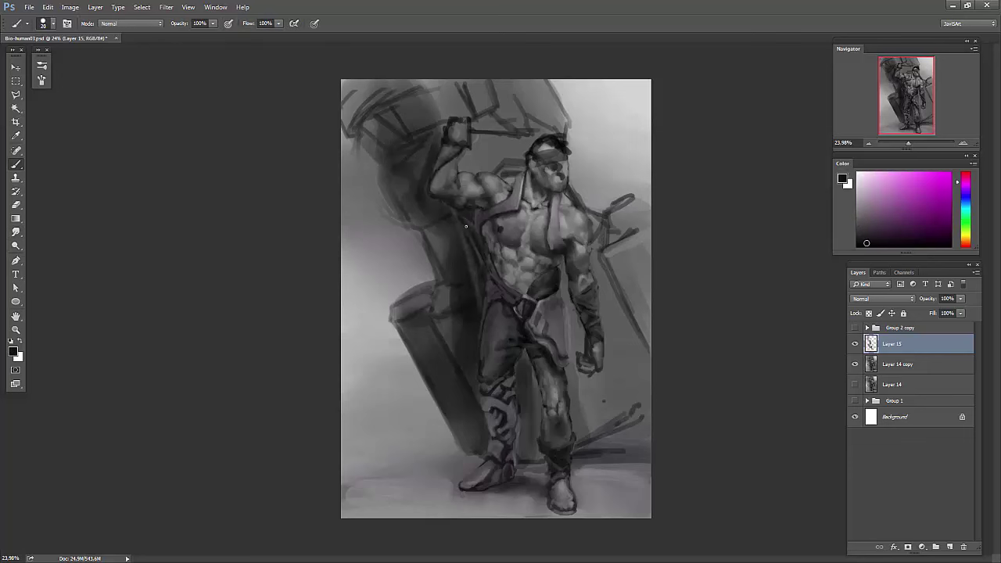
alt+click(438, 164)
alt+click(449, 171)
key(r)
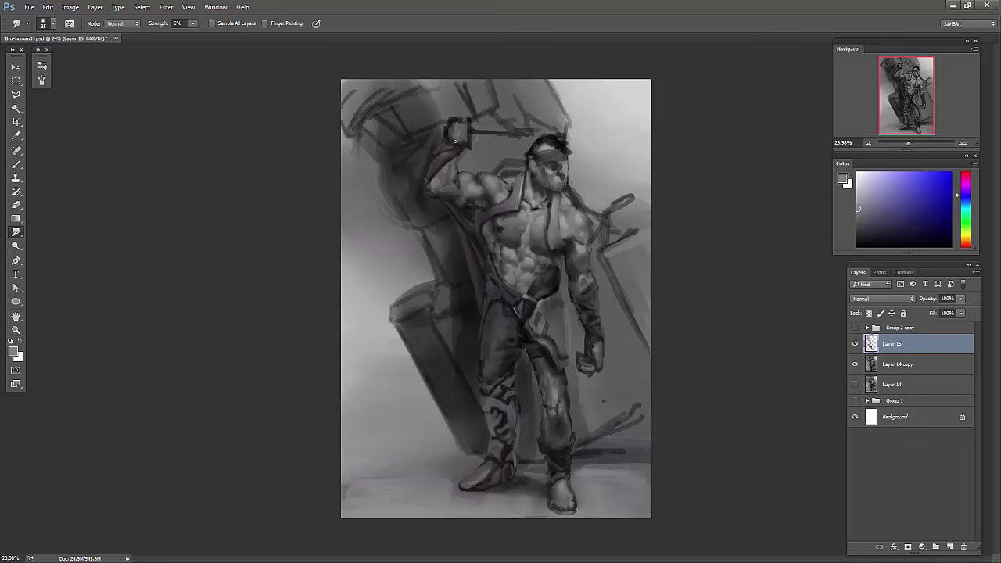
key(b)
alt+click(452, 158)
alt+click(462, 180)
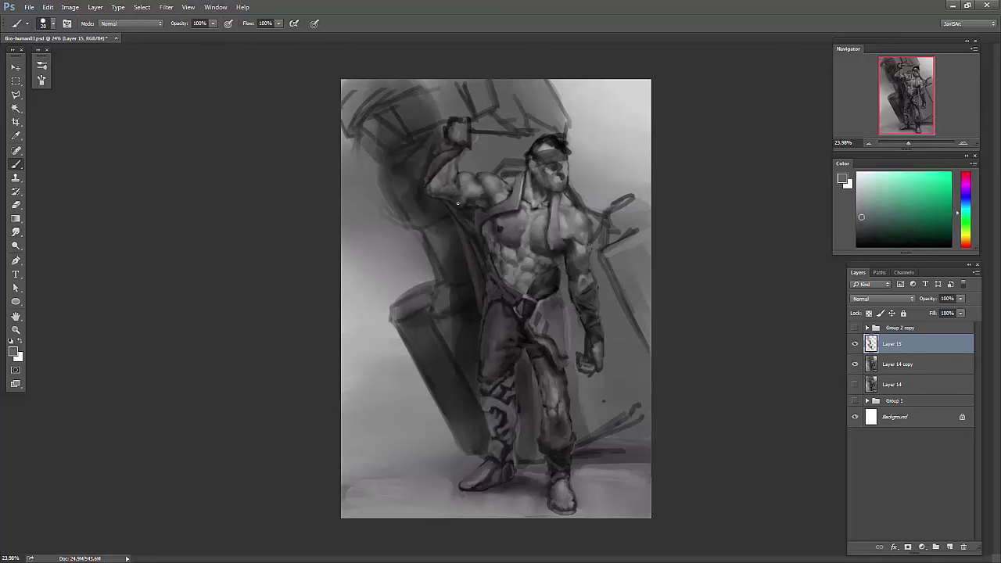
alt+click(478, 204)
alt+click(474, 200)
key(r)
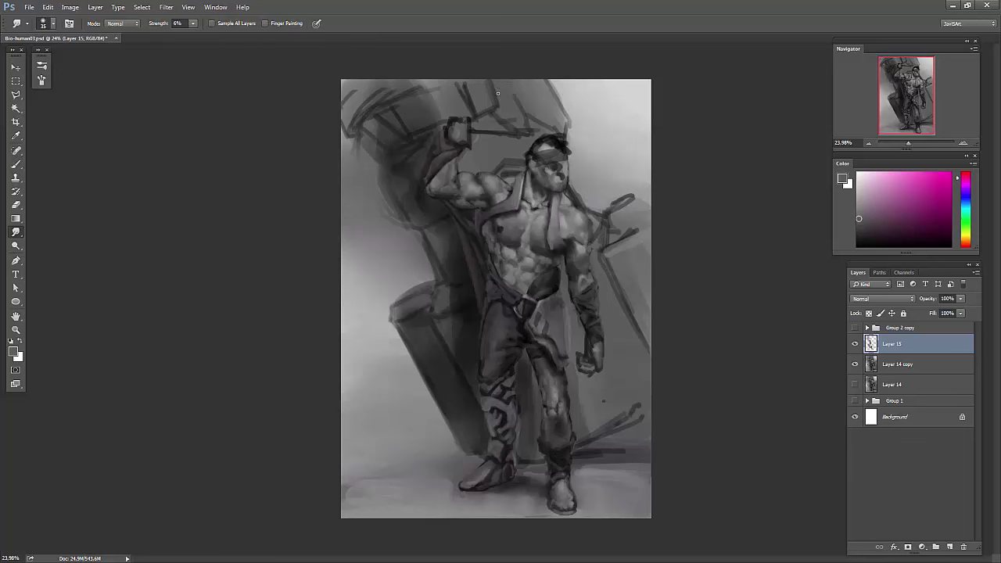
- Repaint the column left of the figure with light and dark strokes
key(b)
alt+click(455, 258)
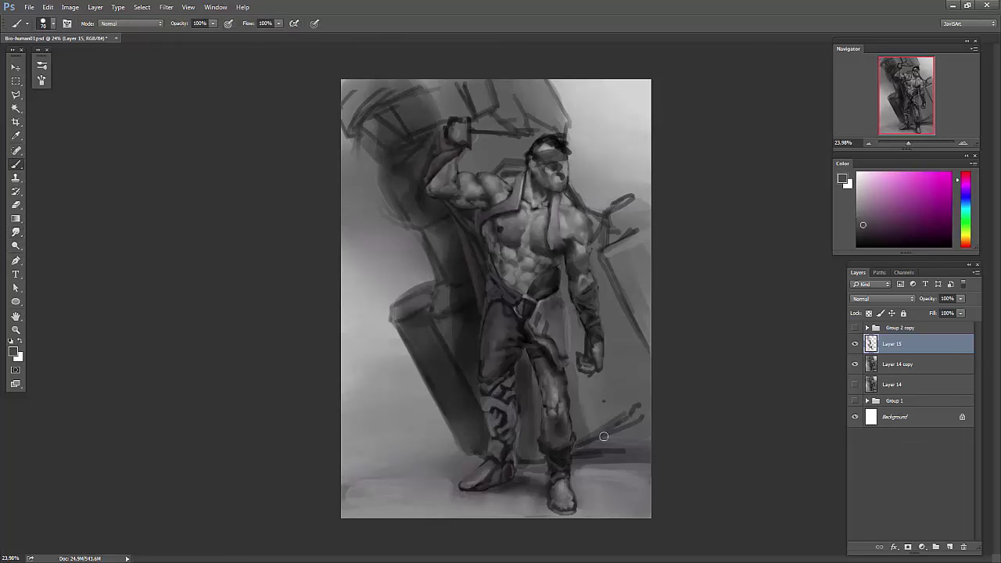
mouse_move(458, 243)
mouse_down()
mouse_move(454, 344)
mouse_move(442, 254)
mouse_up()
drag(428, 154, 467, 381)
alt+click(454, 258)
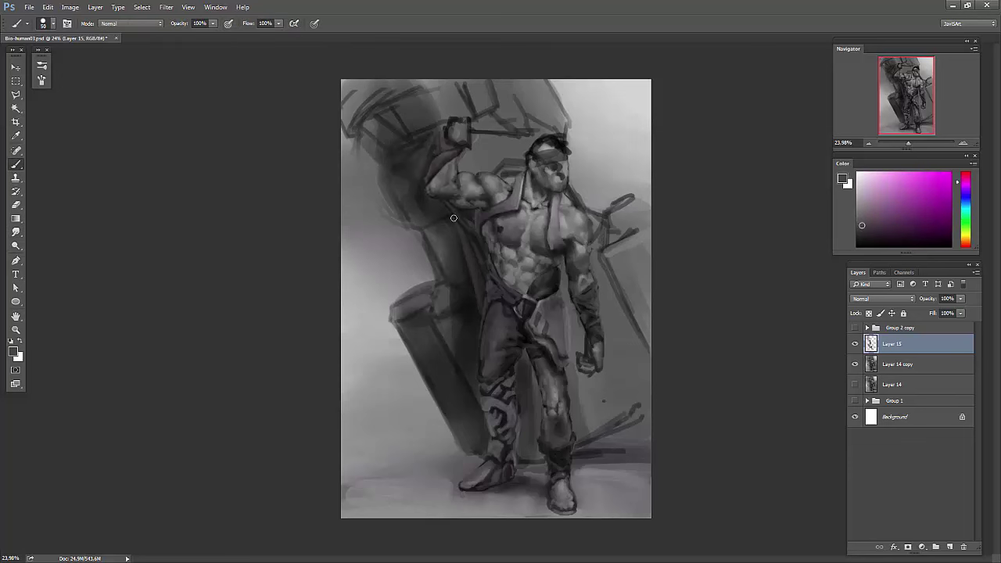
- With a smaller brush, paint and blend the raised fist and forearm
key(bracketleft)
key(bracketleft)
key(bracketleft)
alt+click(460, 234)
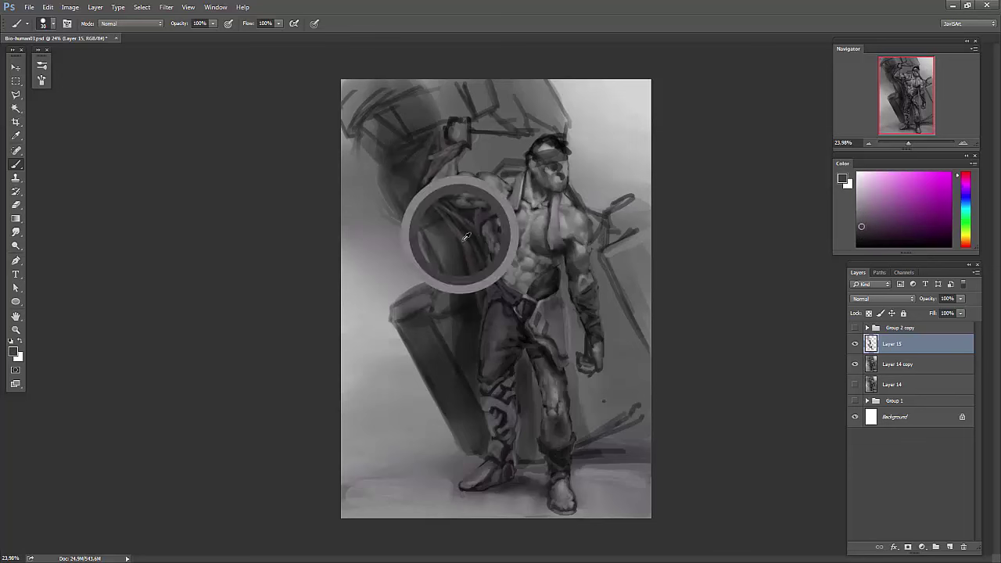
key(r)
key(b)
alt+click(425, 179)
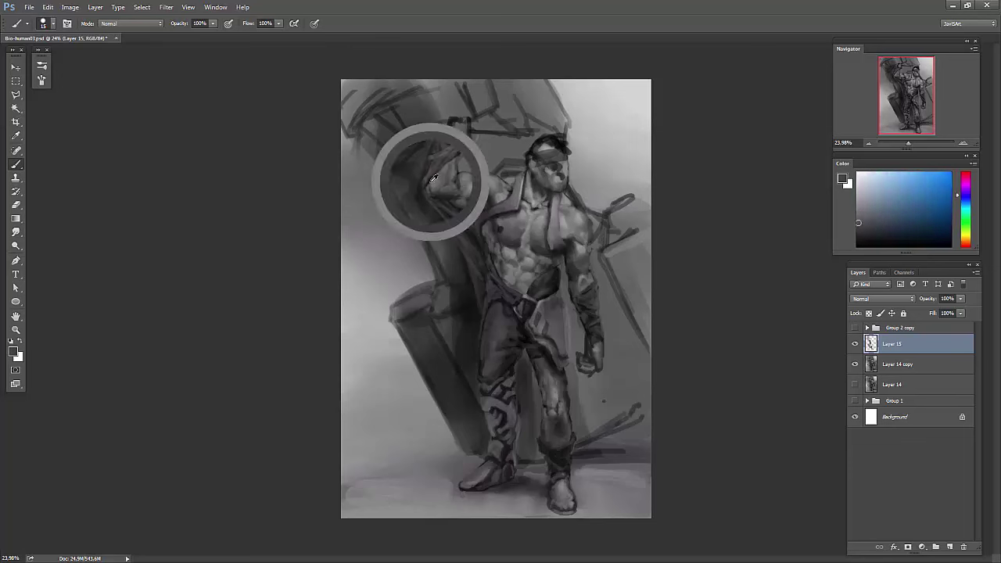
alt+click(458, 149)
mouse_move(461, 142)
mouse_down()
mouse_move(434, 158)
mouse_move(447, 148)
mouse_move(455, 168)
mouse_up()
alt+click(452, 154)
- On the mirrored canvas, brush light strokes along the torso side and coat edge
key(r)
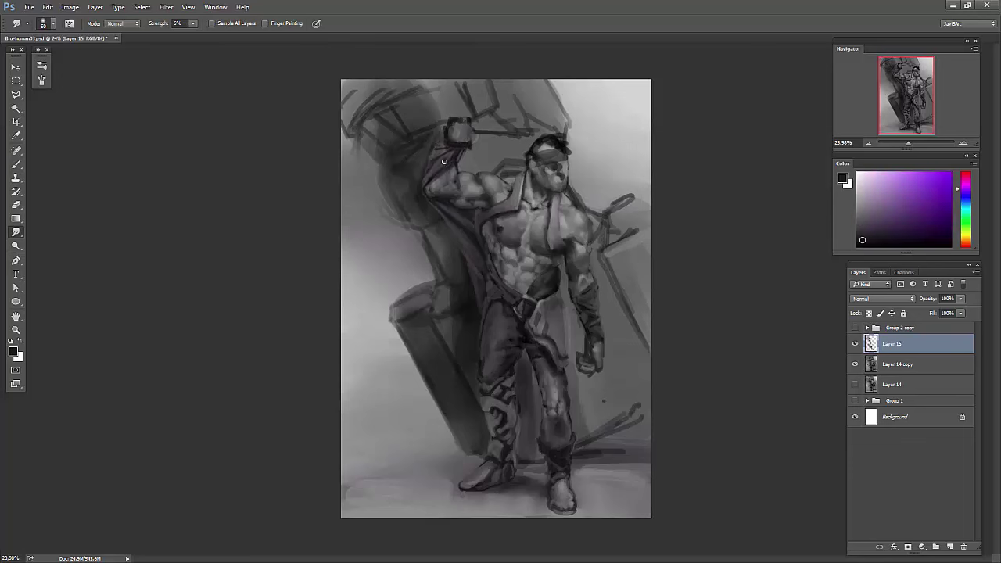
key(h)
key(b)
alt+click(547, 208)
mouse_move(528, 211)
mouse_down()
mouse_move(506, 266)
mouse_move(508, 252)
mouse_up()
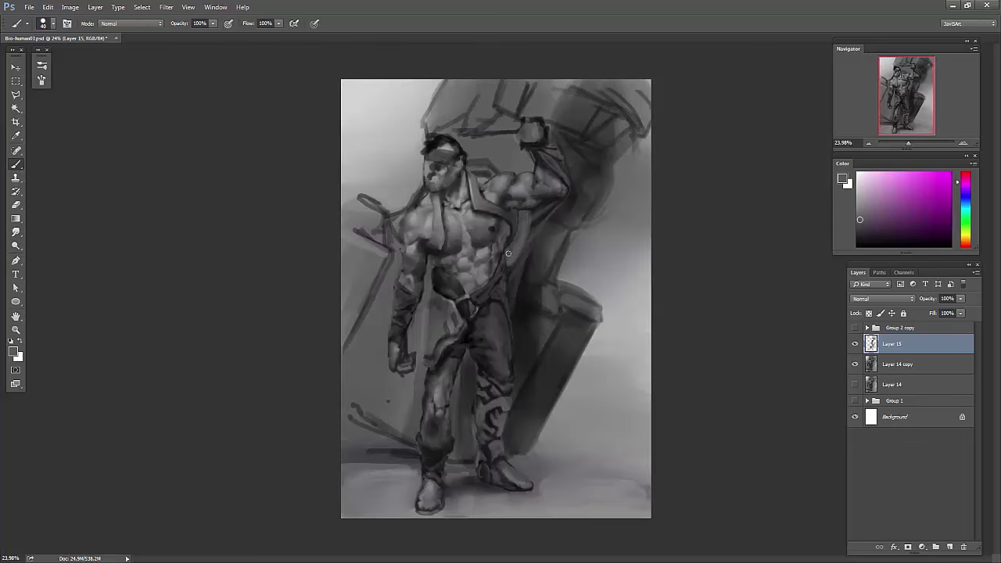
alt+click(520, 180)
drag(528, 217, 516, 250)
alt+click(516, 224)
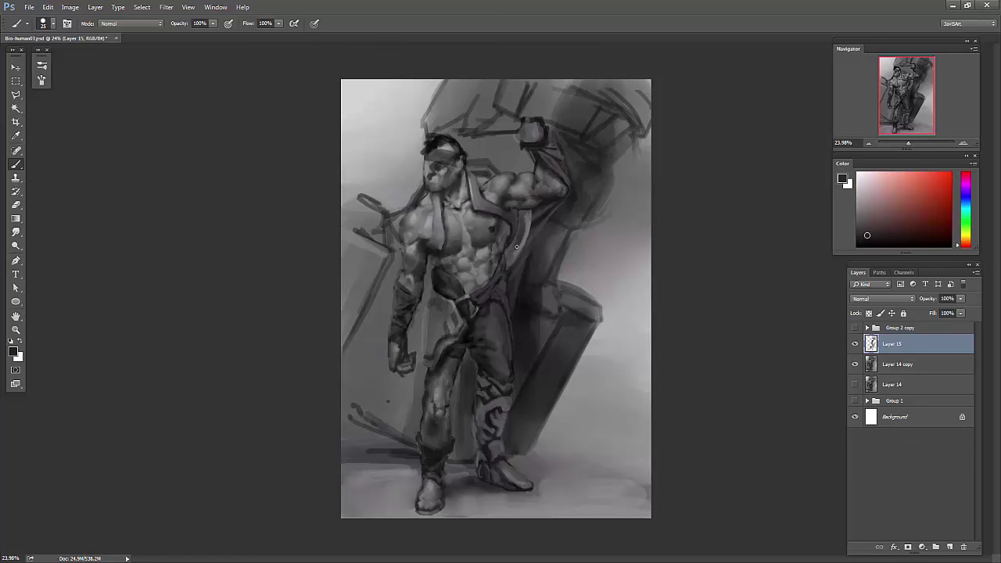
key(h)
- Sample dark and mid greys from around the arm, figure and torso
alt+click(491, 255)
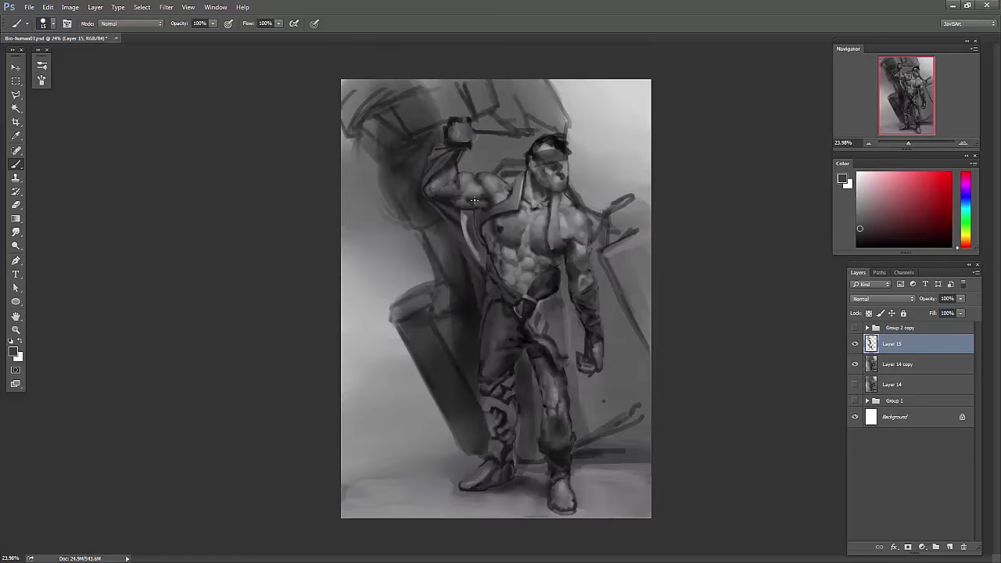
alt+click(471, 232)
alt+click(575, 232)
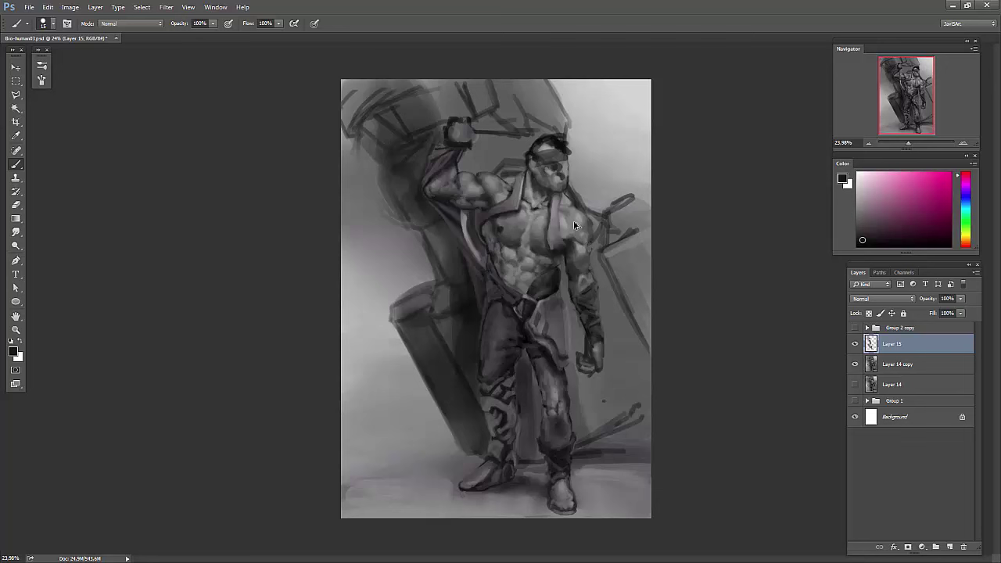
alt+click(516, 290)
alt+click(489, 313)
alt+click(476, 305)
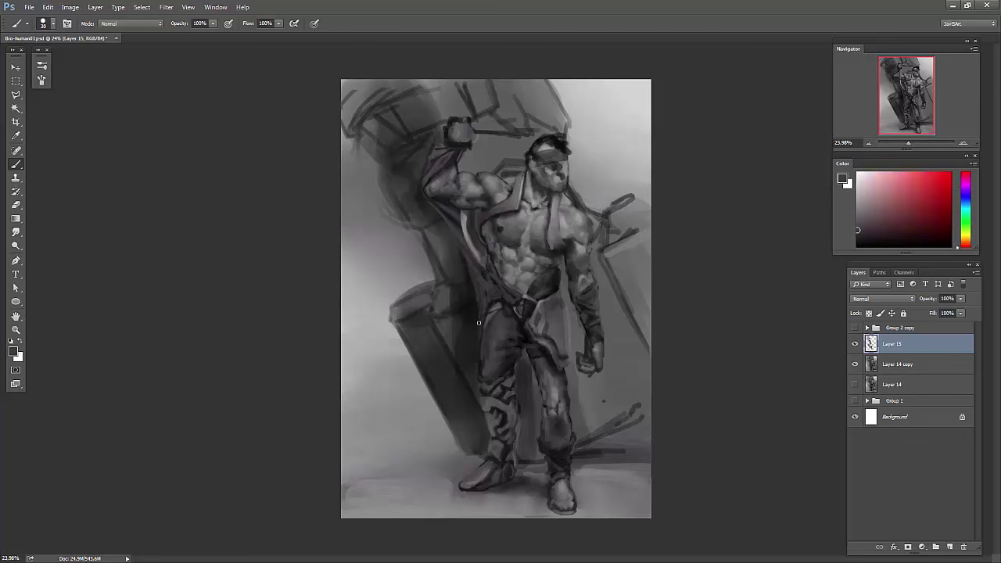
alt+click(500, 307)
alt+click(497, 229)
alt+click(509, 251)
alt+click(526, 283)
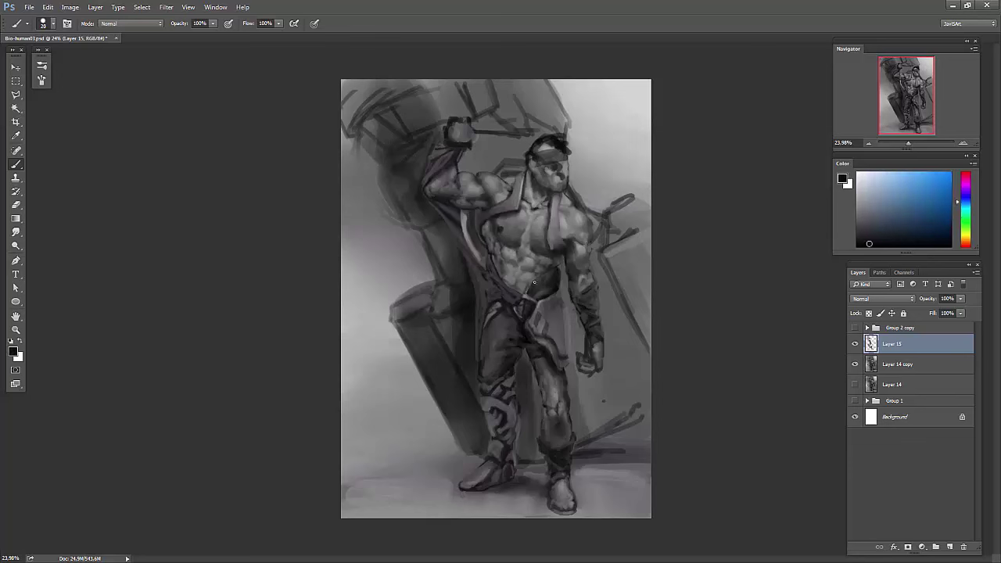
alt+click(585, 271)
alt+click(462, 227)
- Blend, then add darker near-black strokes to the raised fist with a smaller brush
key(r)
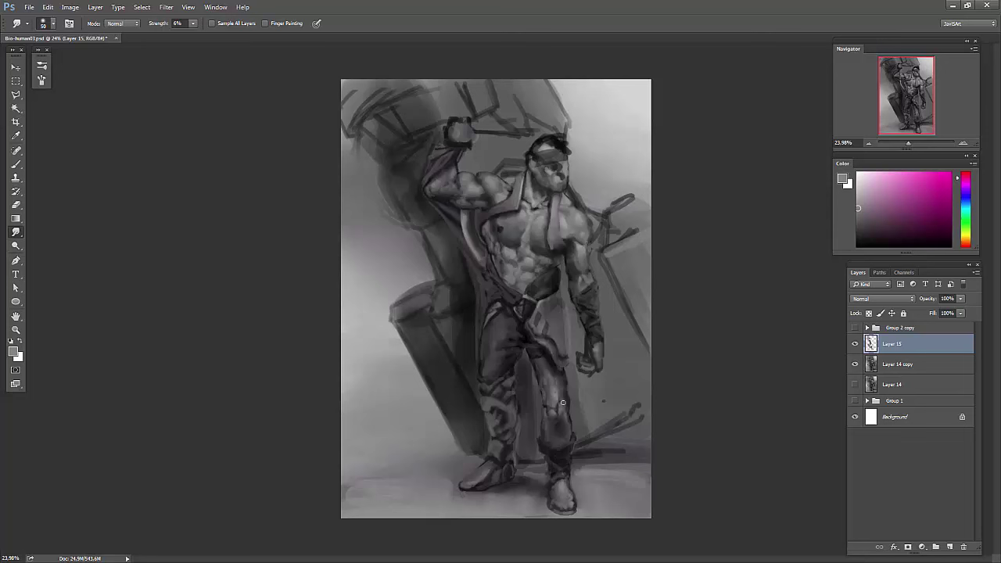
key(b)
alt+click(533, 363)
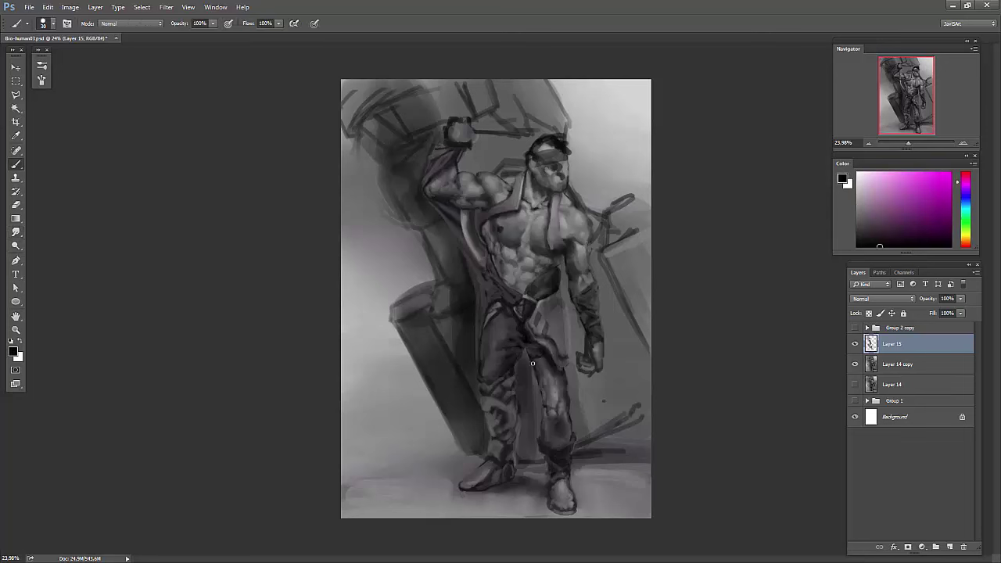
alt+click(539, 355)
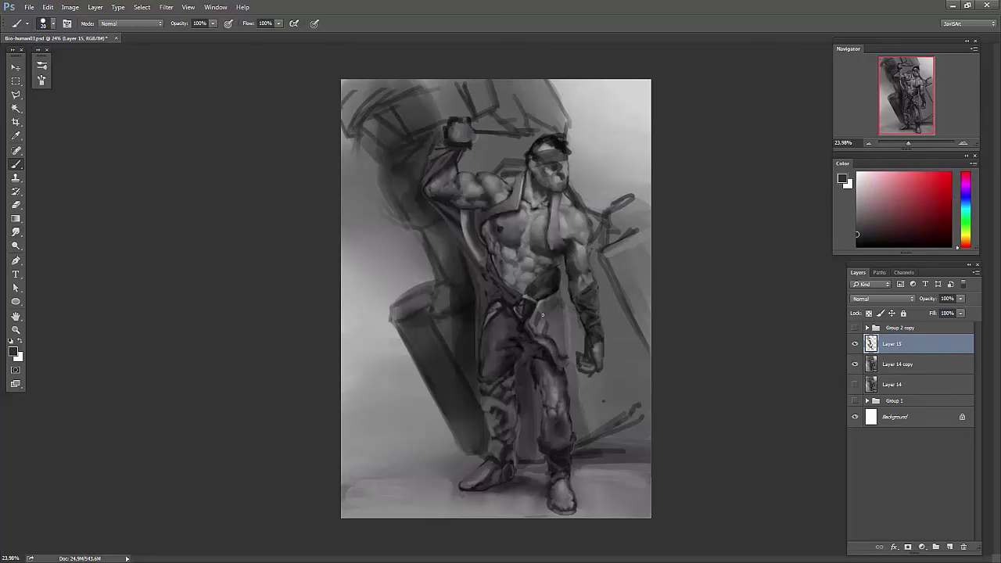
alt+click(514, 329)
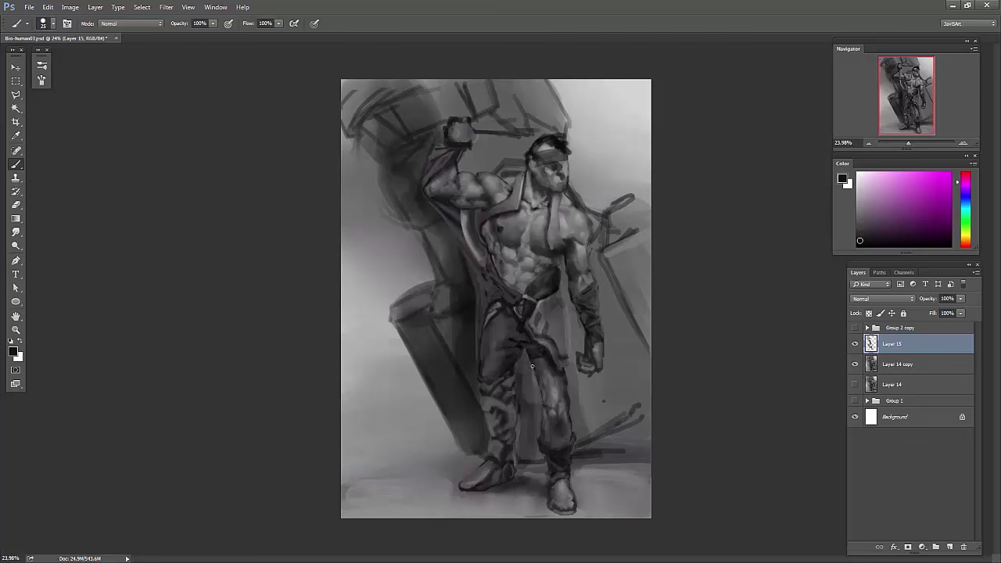
alt+click(540, 351)
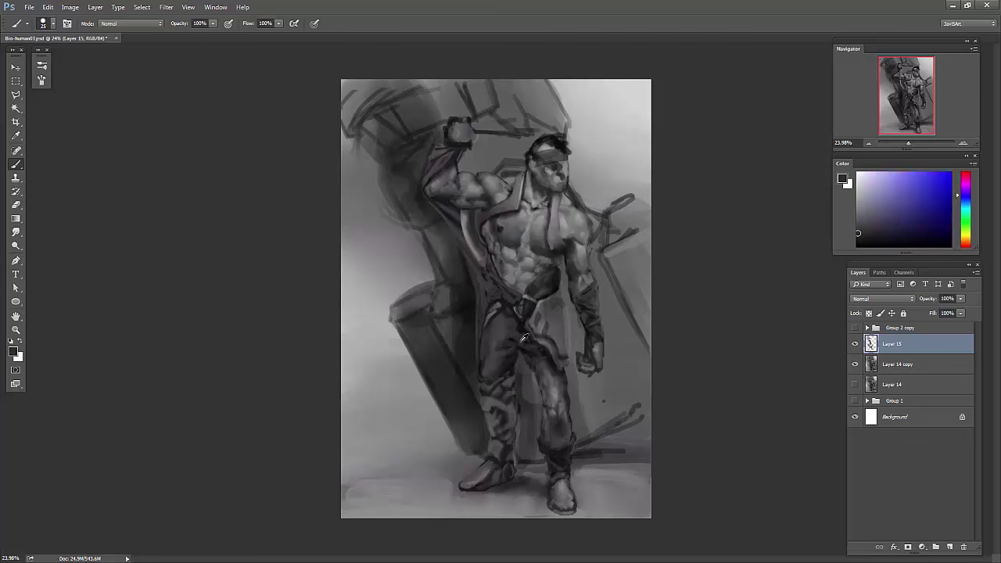
alt+click(520, 328)
alt+click(539, 364)
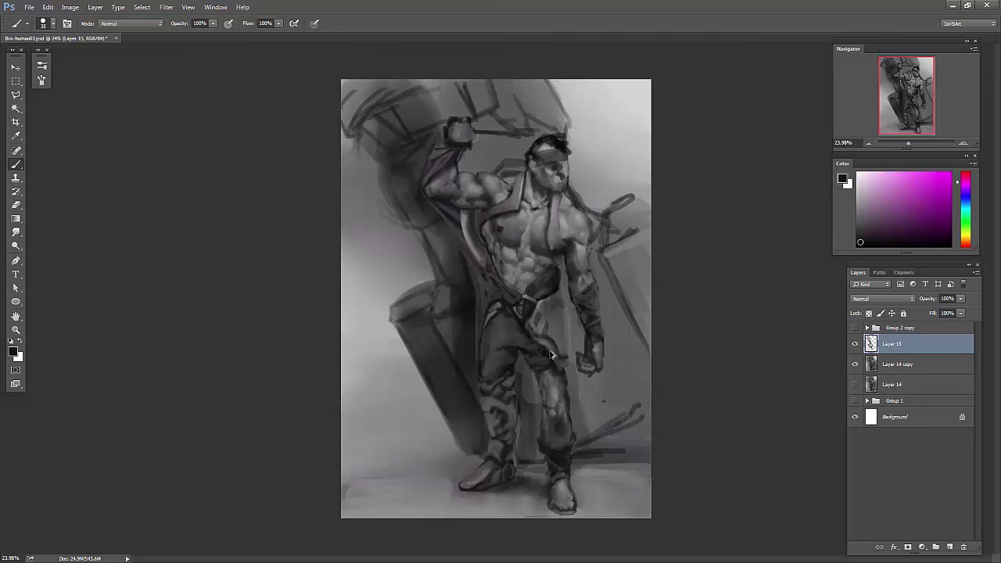
alt+click(461, 129)
mouse_move(454, 133)
mouse_down()
mouse_move(465, 124)
mouse_move(469, 136)
mouse_up()
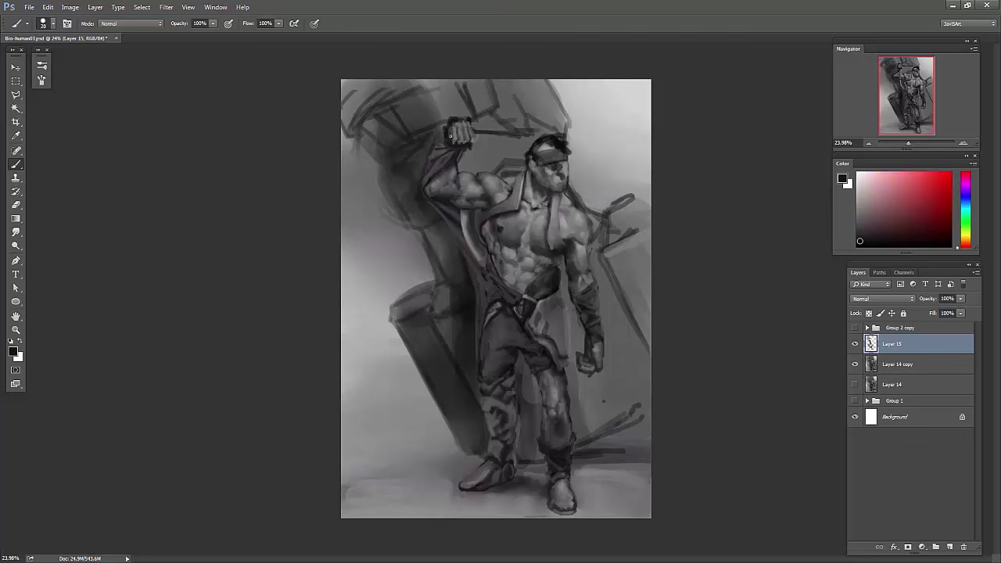
- Sample further greys around the fist, head and arm, alternating Smudge and Brush
alt+click(475, 141)
alt+click(553, 143)
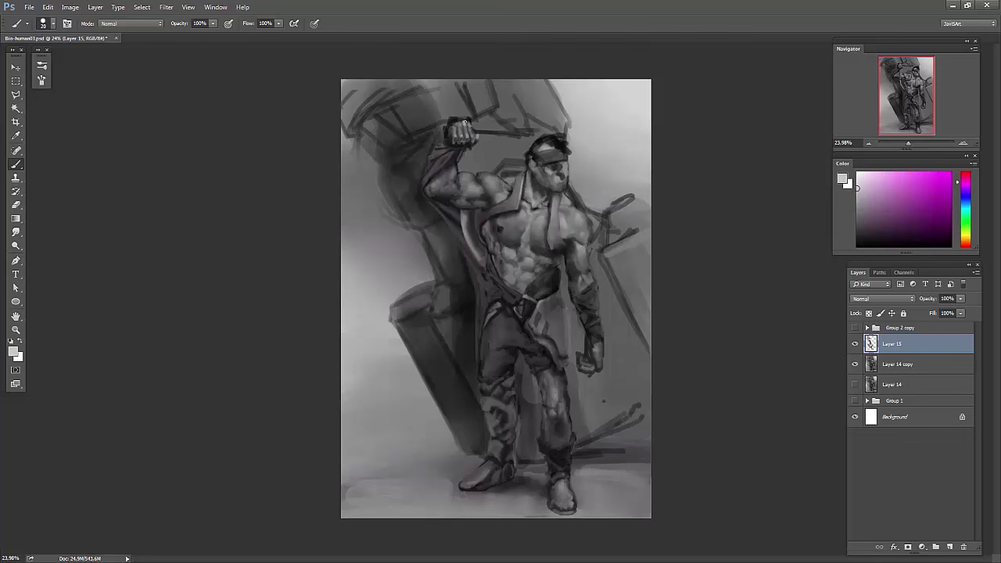
alt+click(448, 156)
alt+click(472, 136)
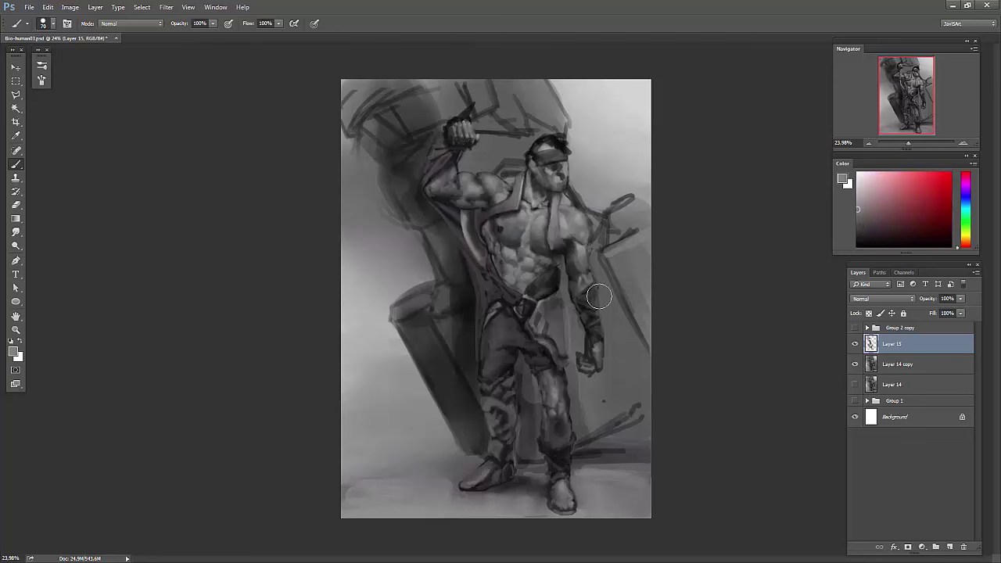
alt+click(469, 225)
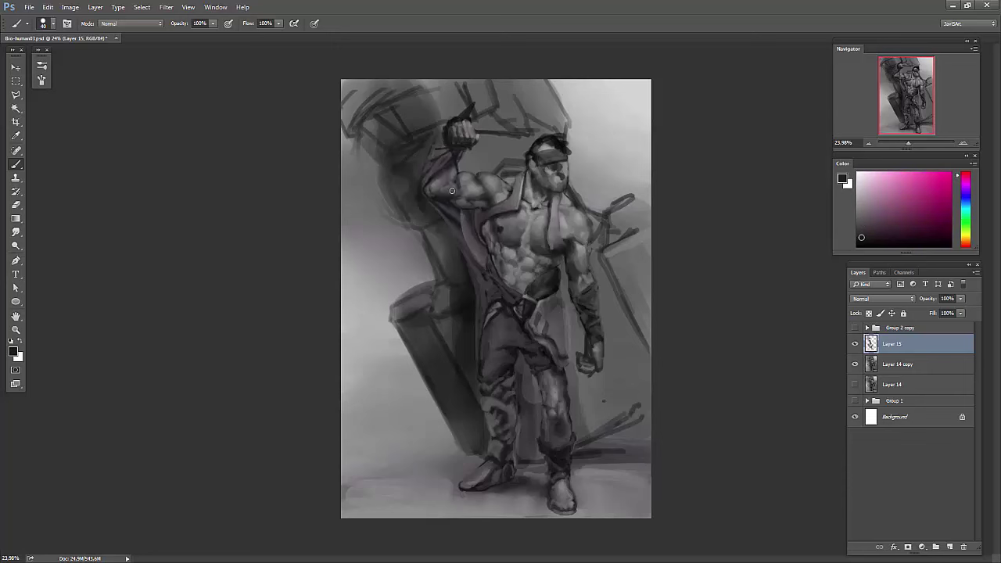
key(r)
key(b)
alt+click(487, 365)
- Zoom in slightly and darken the shield's top edge and upper body with near-black strokes
key(r)
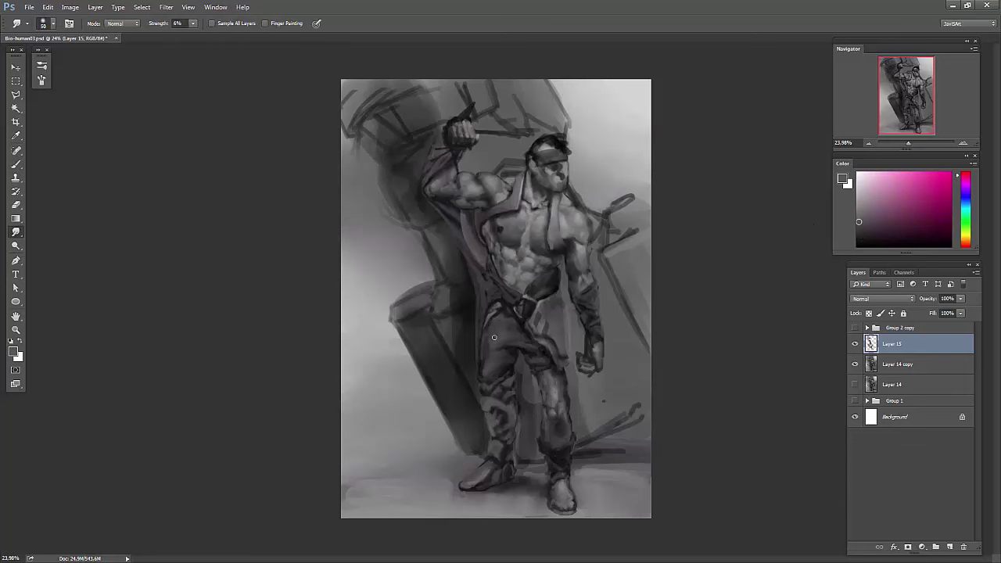
key(ctrl+plus)
key(b)
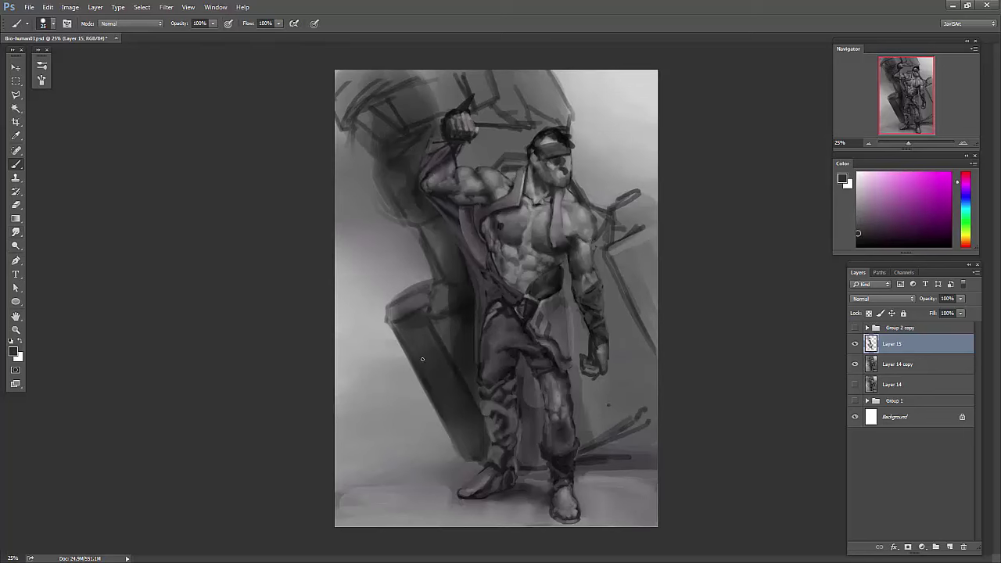
alt+click(458, 370)
alt+drag(447, 268, 442, 415)
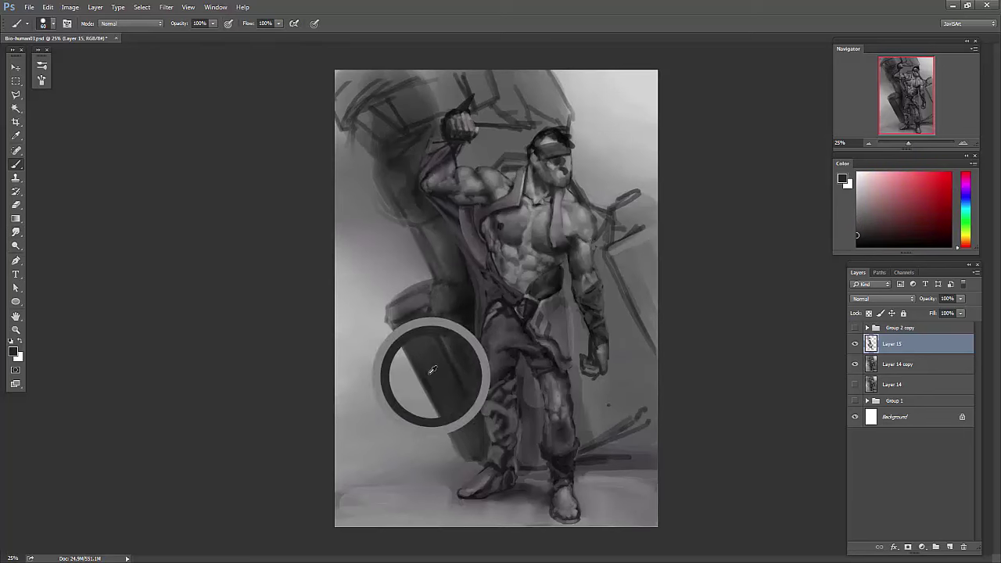
alt+click(458, 309)
drag(393, 326, 450, 320)
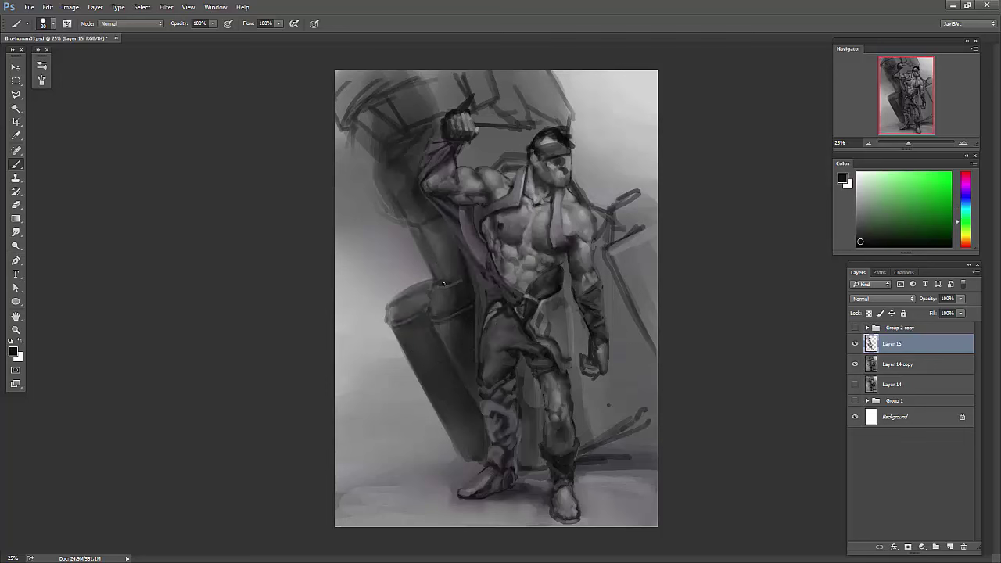
drag(432, 254, 426, 278)
- Add faint light shading on the shield and darken its top edge further
alt+click(406, 210)
alt+drag(406, 210, 390, 148)
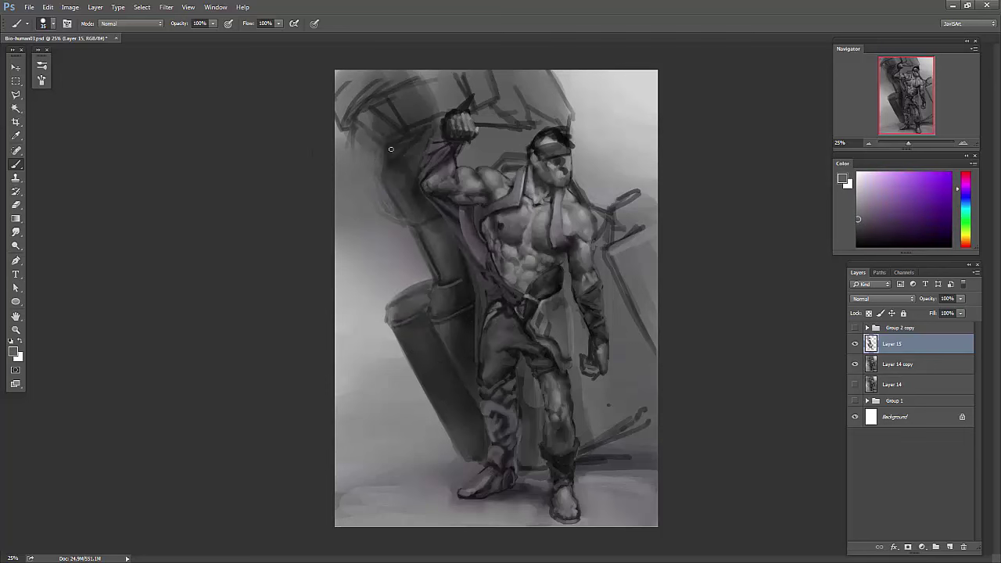
alt+click(349, 117)
mouse_move(350, 73)
mouse_down()
mouse_move(422, 78)
mouse_move(396, 89)
mouse_up()
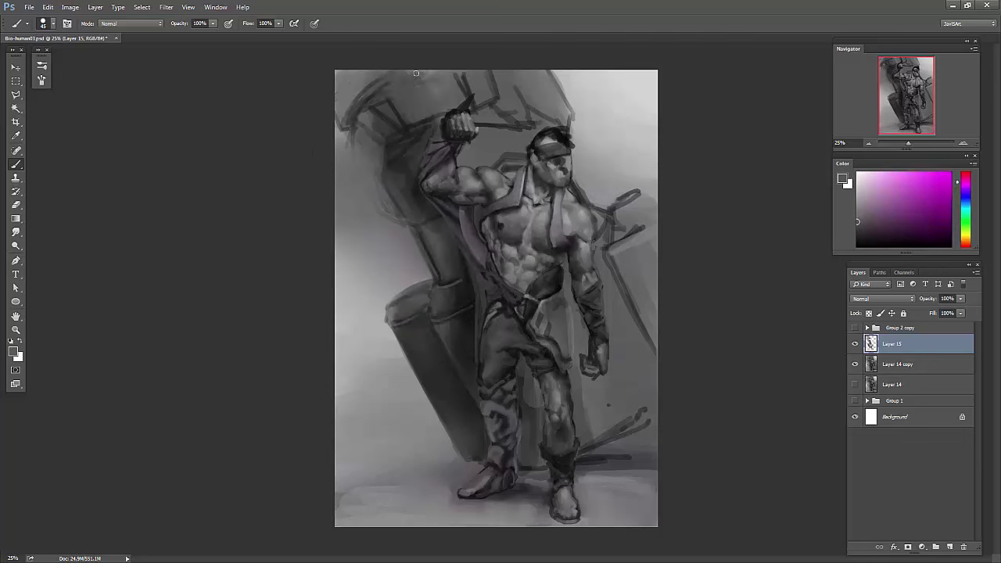
- Sample greys across the shield and repaint its top-left part
alt+click(449, 96)
alt+click(401, 128)
alt+click(374, 139)
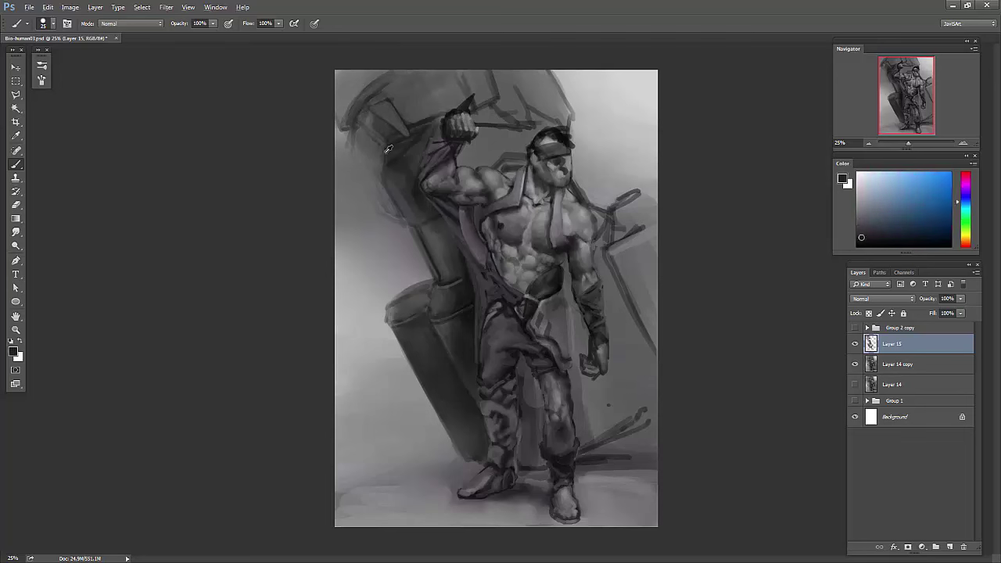
alt+click(389, 168)
alt+click(342, 131)
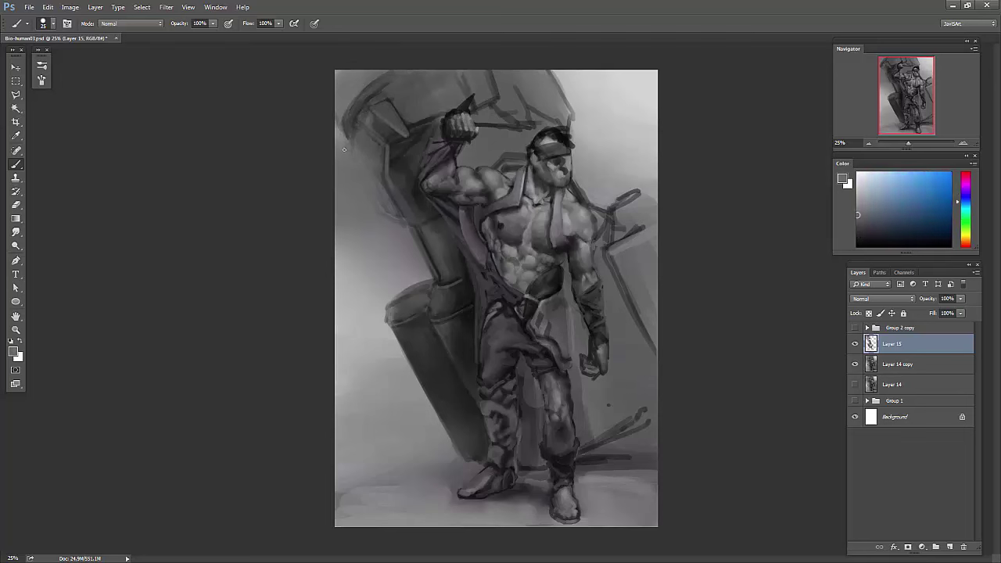
alt+click(376, 203)
alt+click(393, 138)
alt+click(362, 97)
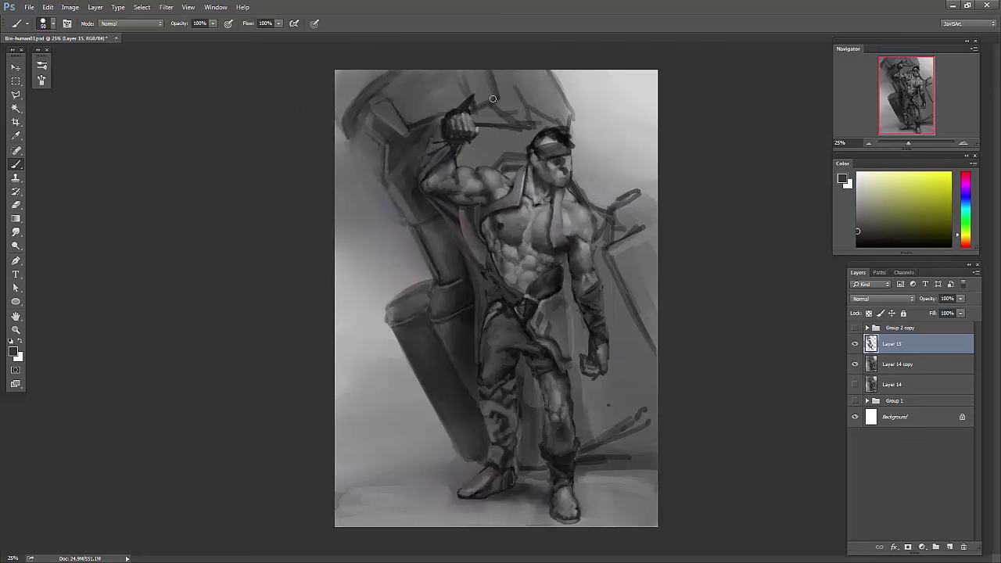
alt+click(492, 99)
alt+click(547, 86)
alt+click(516, 86)
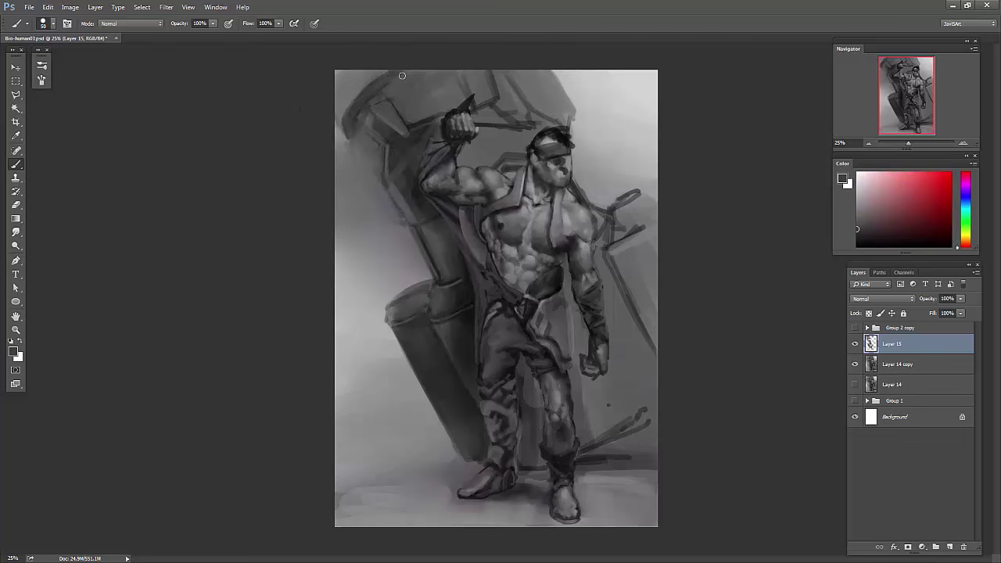
drag(389, 72, 348, 103)
- Try a light highlight stroke beside the raised fist, then undo it
alt+click(443, 110)
alt+click(438, 118)
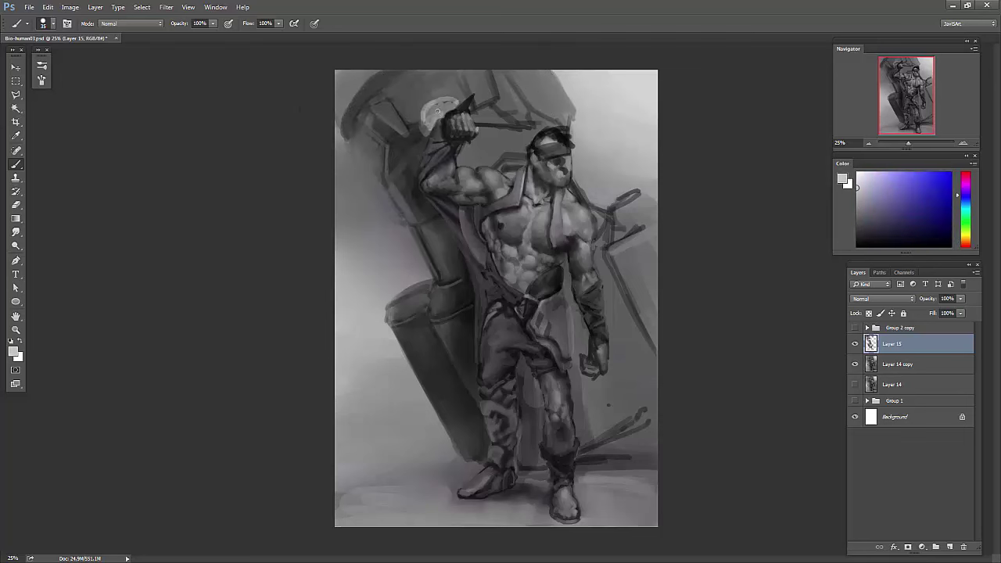
drag(426, 125, 452, 100)
alt+click(432, 114)
key(ctrl+z)
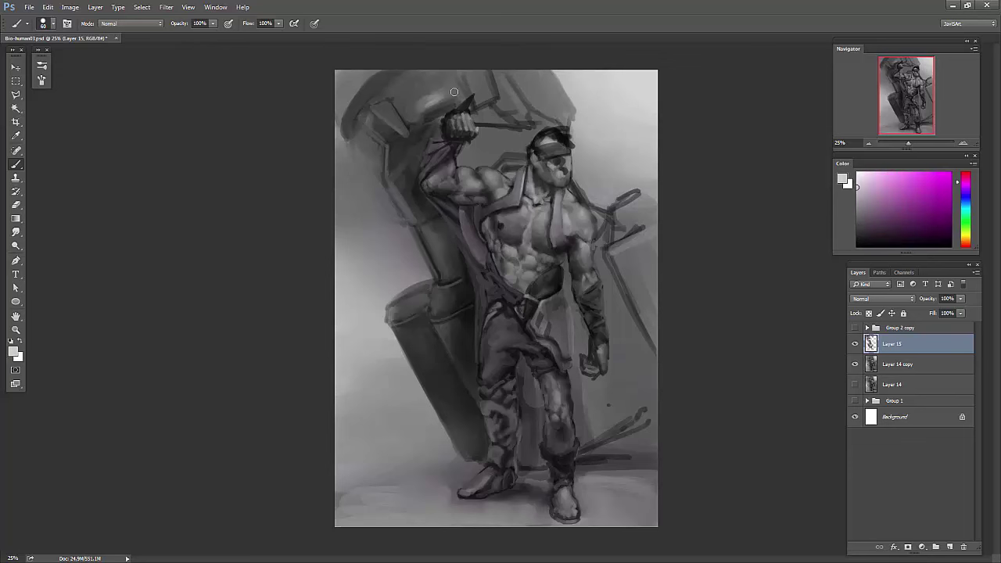
- Pick up dark greys from the shield and hip area for smudge blending
alt+click(451, 91)
alt+click(422, 97)
alt+click(433, 246)
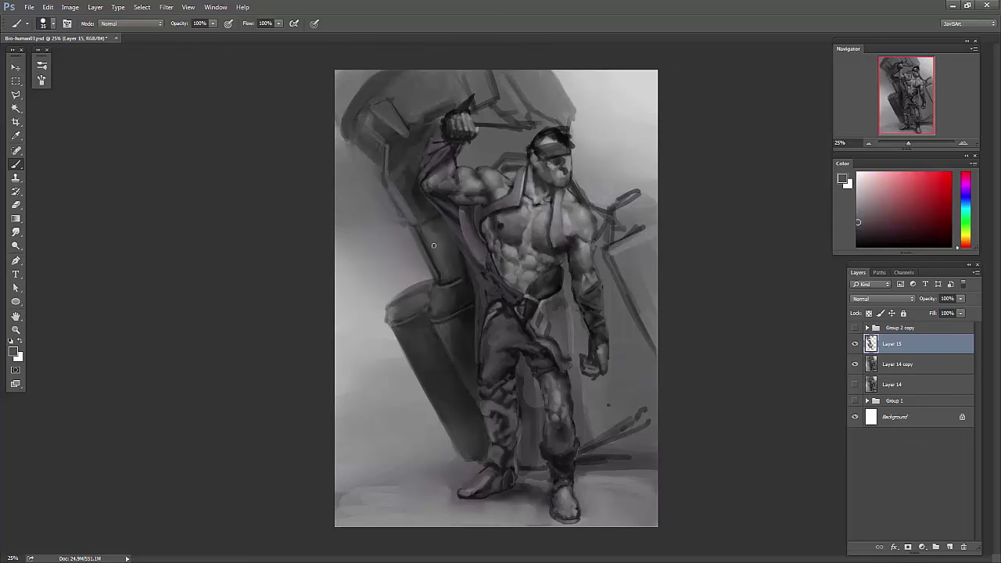
alt+click(440, 279)
alt+click(473, 307)
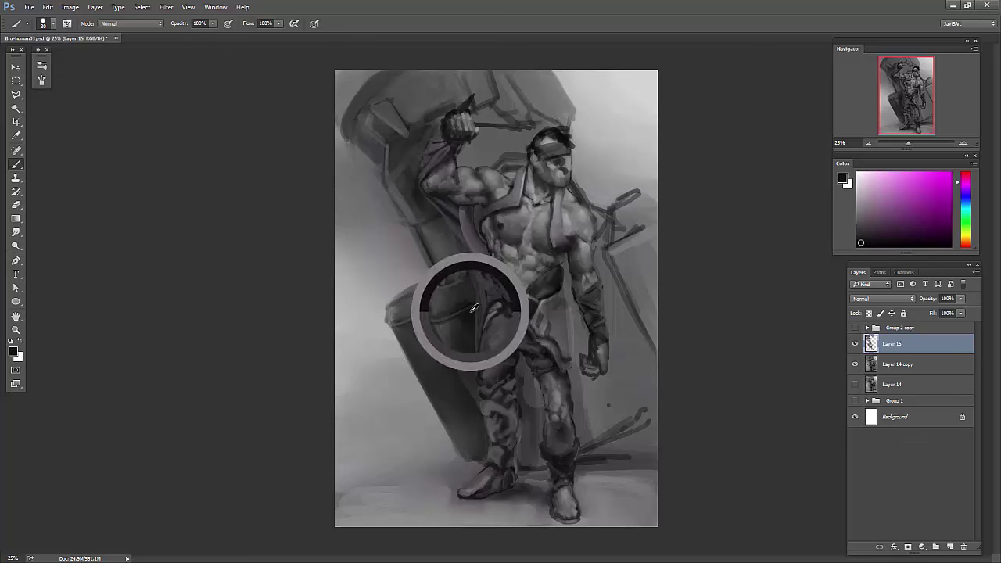
alt+click(438, 347)
key(r)
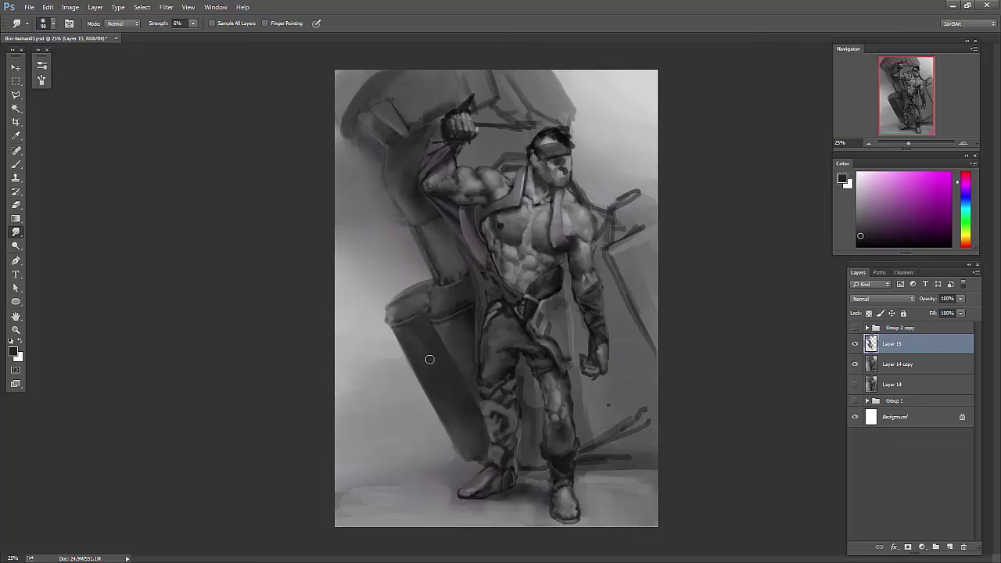
- Paint grey over the shield right of the figure and darken its edge with a 25 px brush
key(b)
alt+click(416, 288)
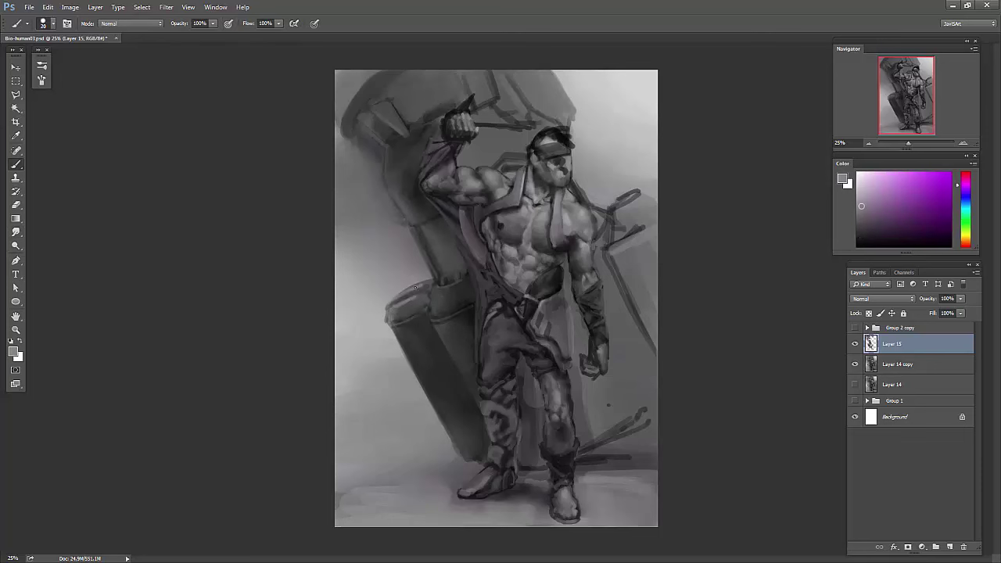
alt+click(618, 235)
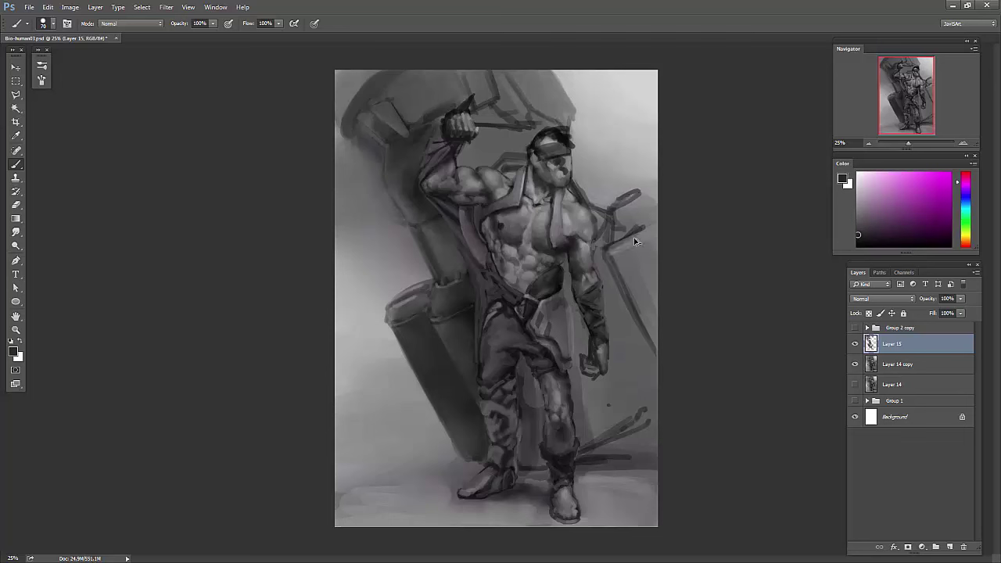
drag(633, 356, 634, 191)
alt+click(643, 225)
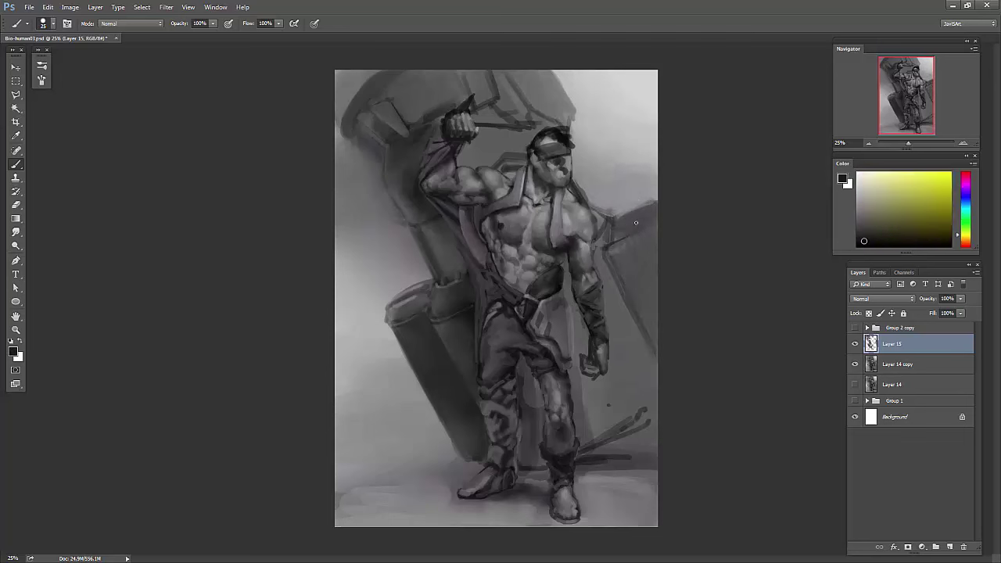
key(bracketleft)
key(bracketleft)
key(bracketleft)
alt+click(649, 313)
drag(635, 344, 634, 239)
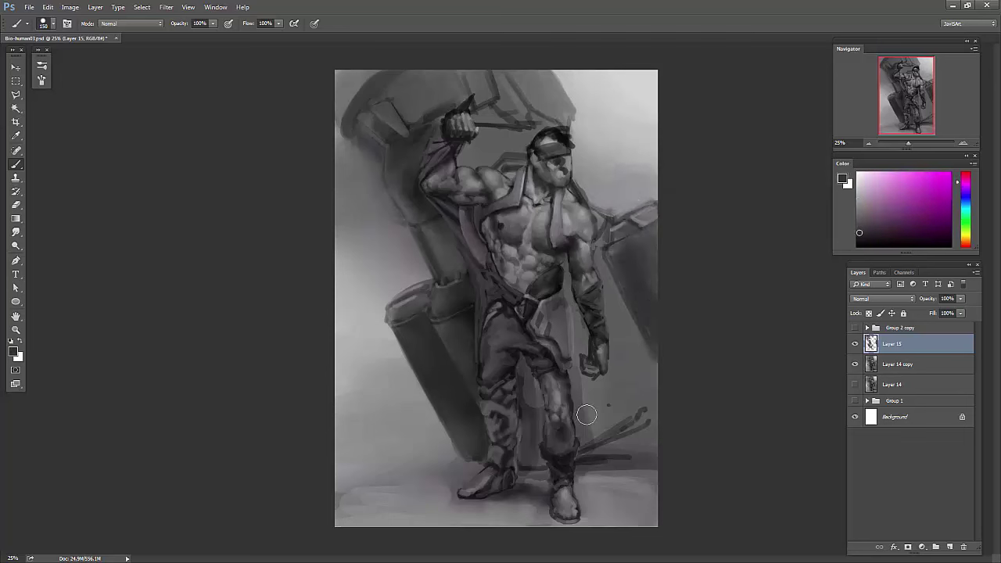
- Paint dark grey over the lower-right shield and darken the lowered forearm and hand
alt+click(586, 414)
alt+click(617, 465)
drag(658, 459, 594, 446)
drag(652, 406, 582, 426)
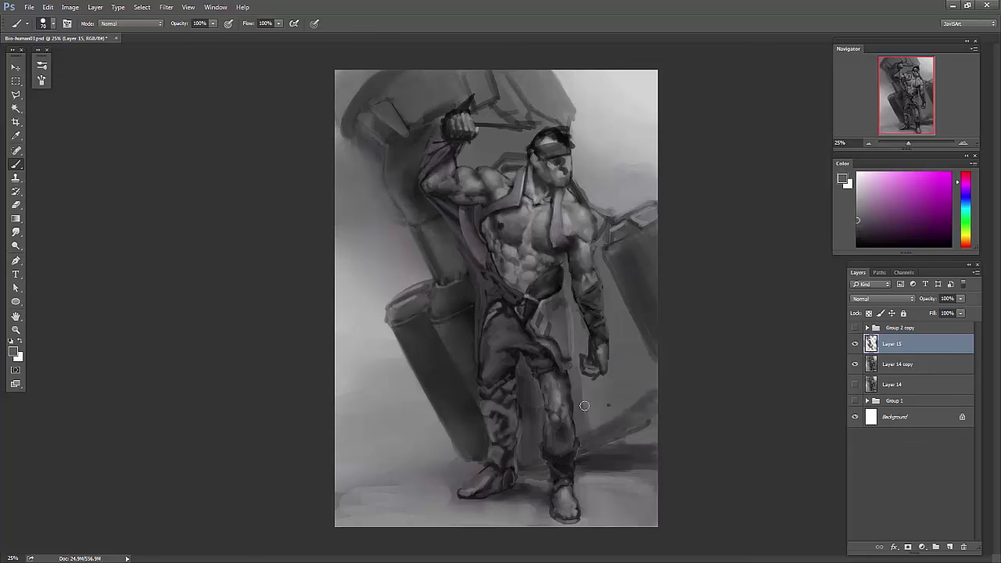
alt+click(519, 435)
alt+click(579, 397)
mouse_move(576, 312)
mouse_down()
mouse_move(582, 383)
mouse_move(598, 365)
mouse_up()
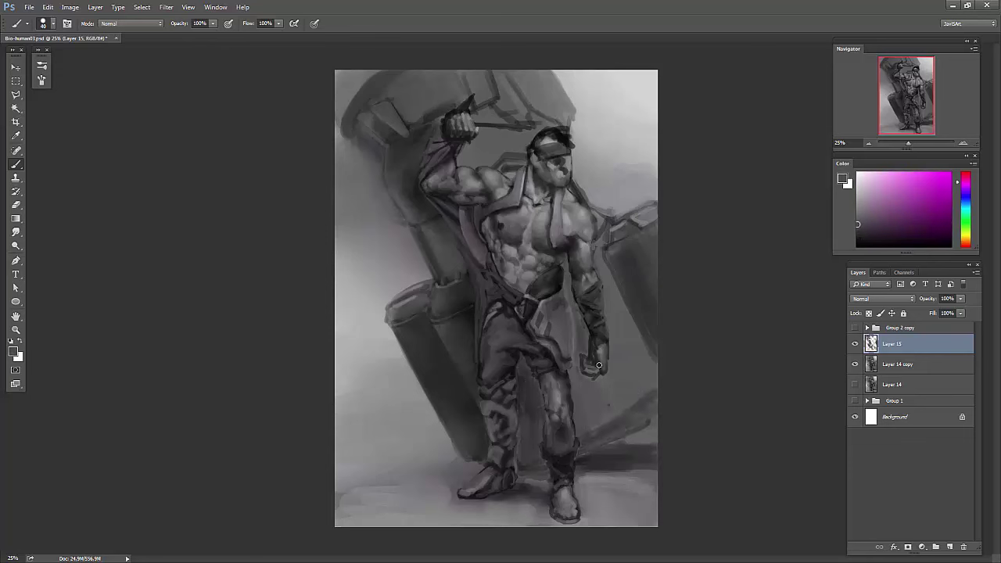
alt+click(629, 305)
- Paint a fan of dark strokes rising from the hilt above the raised fist
alt+click(551, 144)
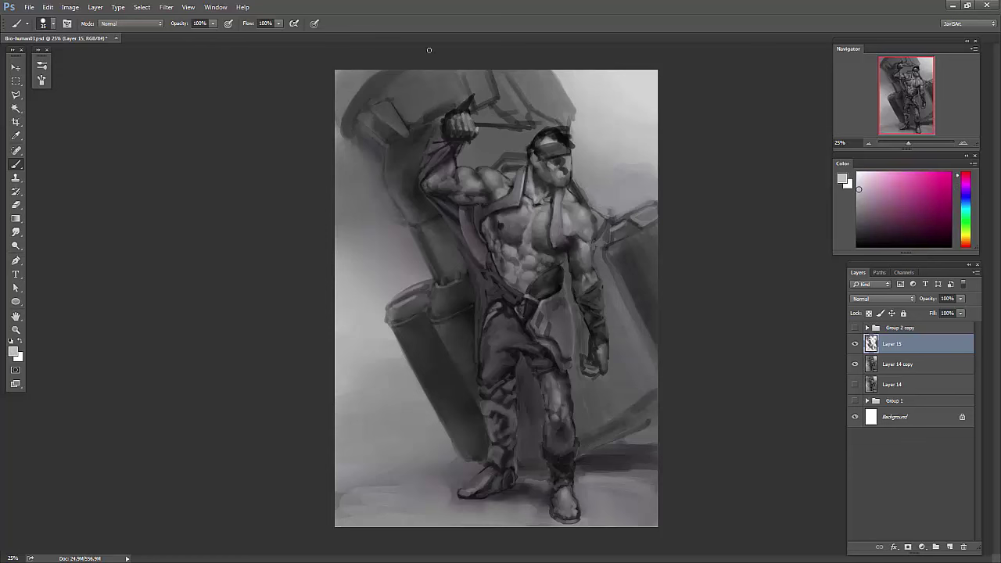
drag(467, 157, 503, 134)
mouse_move(547, 70)
mouse_down()
mouse_move(519, 111)
mouse_move(477, 121)
mouse_move(481, 114)
mouse_up()
drag(512, 74, 480, 110)
drag(563, 101, 496, 136)
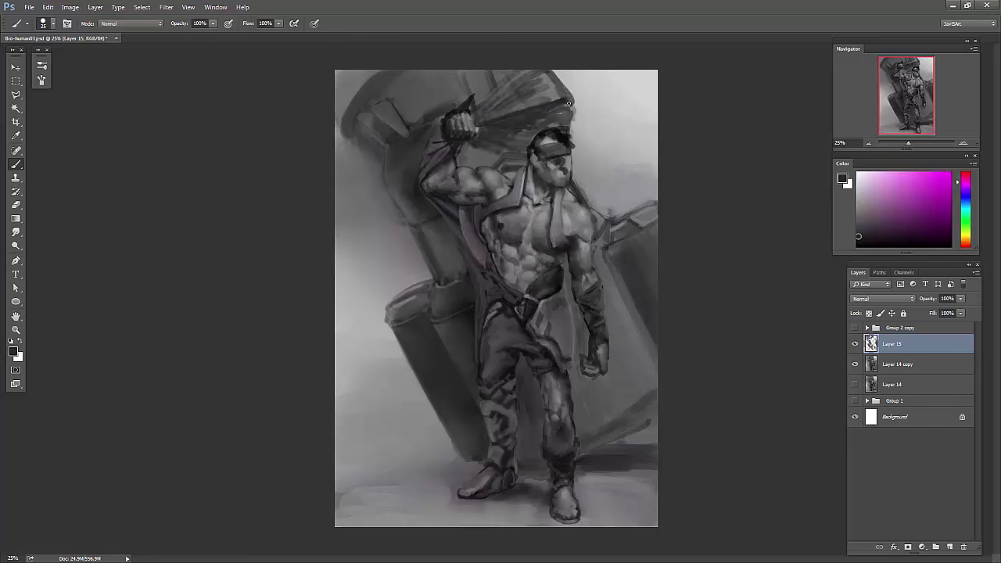
alt+click(571, 103)
key(r)
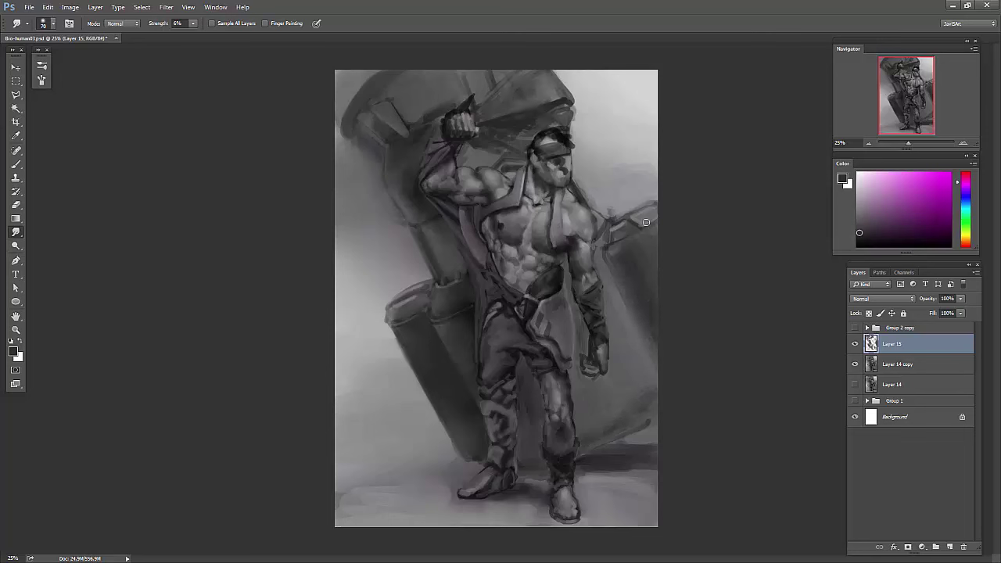
- Step through the layer stack to make Layer 14 copy active
key(alt+bracketleft)
key(alt+bracketright)
key(alt+bracketleft)
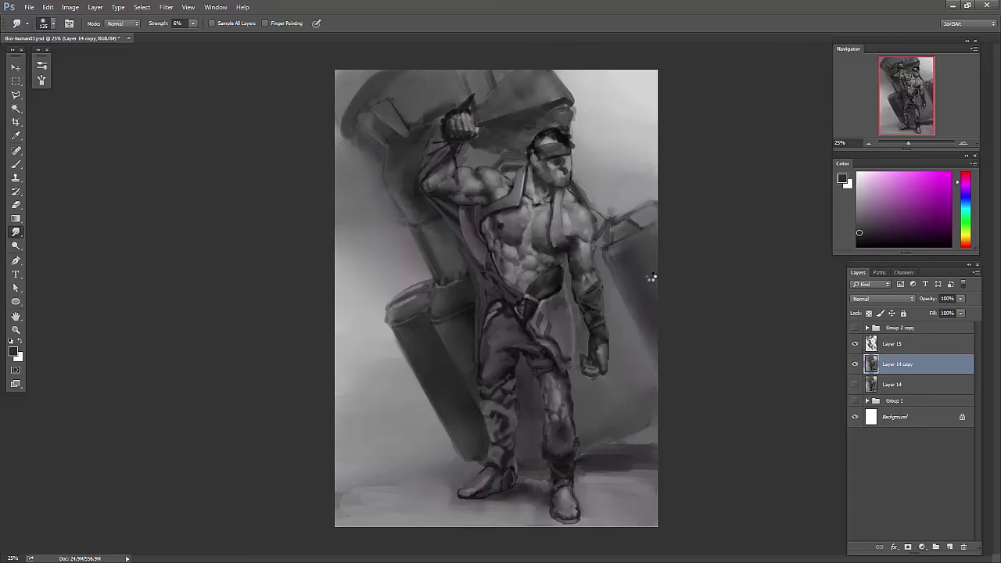
- Add a new empty layer above Layer 15 and flip the canvas horizontally
right_click(895, 364)
key(Escape)
key(ctrl+shift+alt+n)
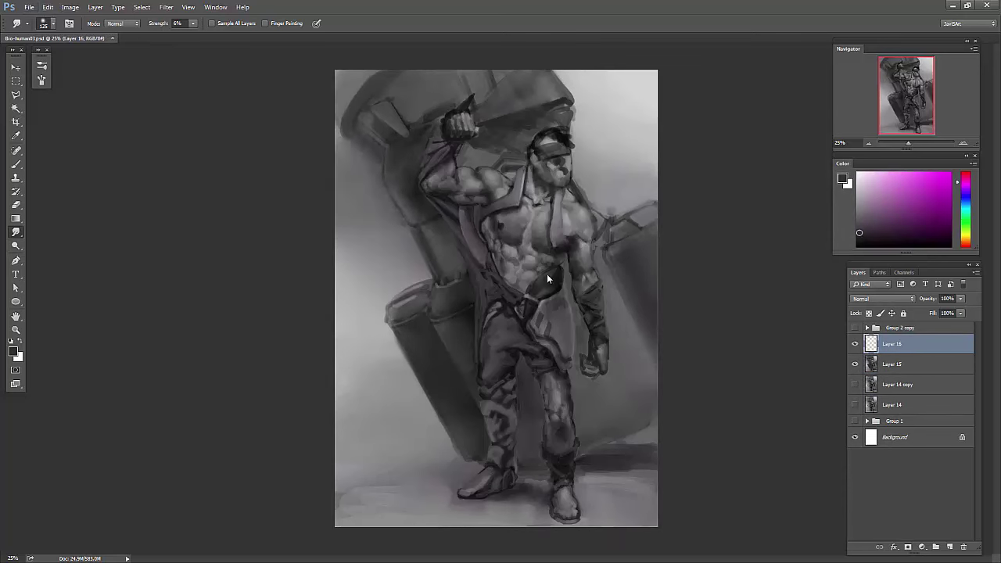
key(b)
key(bracketright)
key(bracketright)
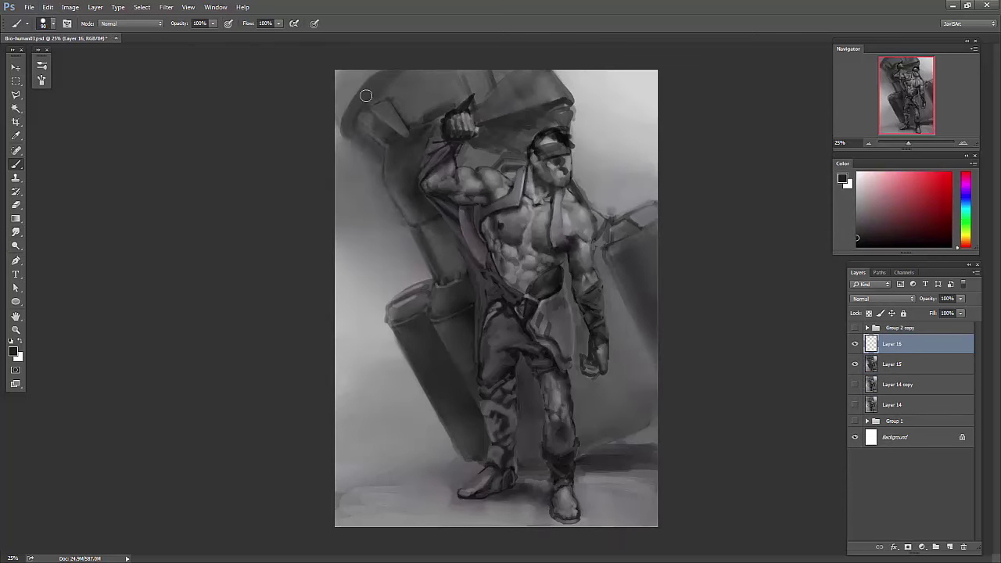
key(ctrl+shift+h)
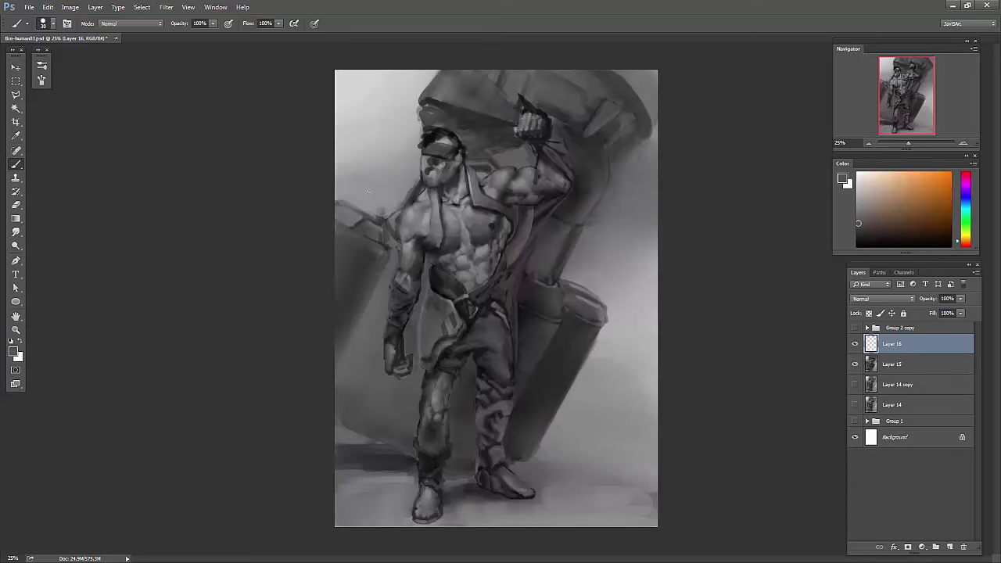
- Paint pale grey mist around the feet with a ~150 px brush and smudge it in
key(bracketright)
key(bracketright)
alt+click(367, 394)
mouse_move(337, 404)
mouse_down()
mouse_move(566, 456)
mouse_move(355, 425)
mouse_up()
click(535, 465)
key(r)
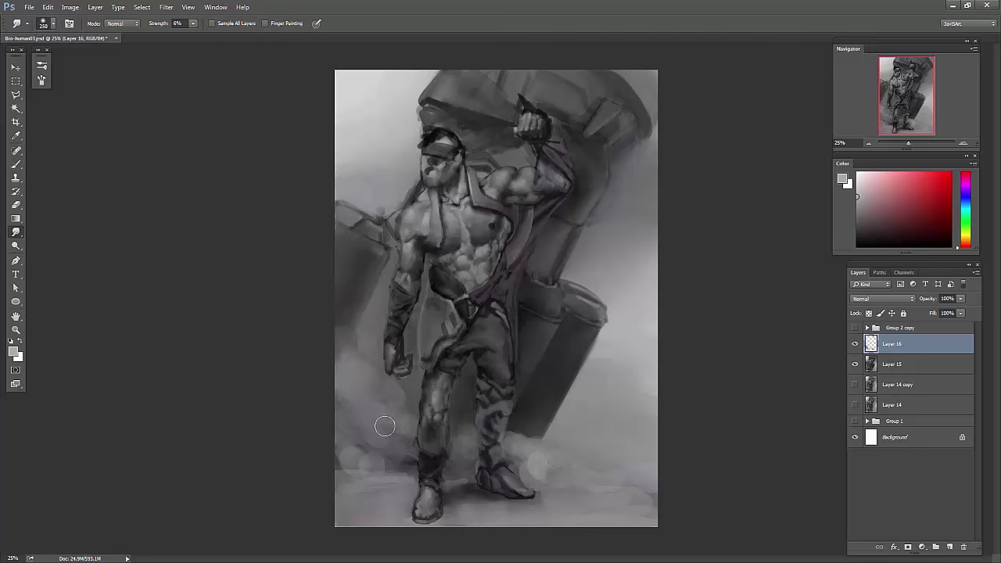
drag(522, 469, 545, 474)
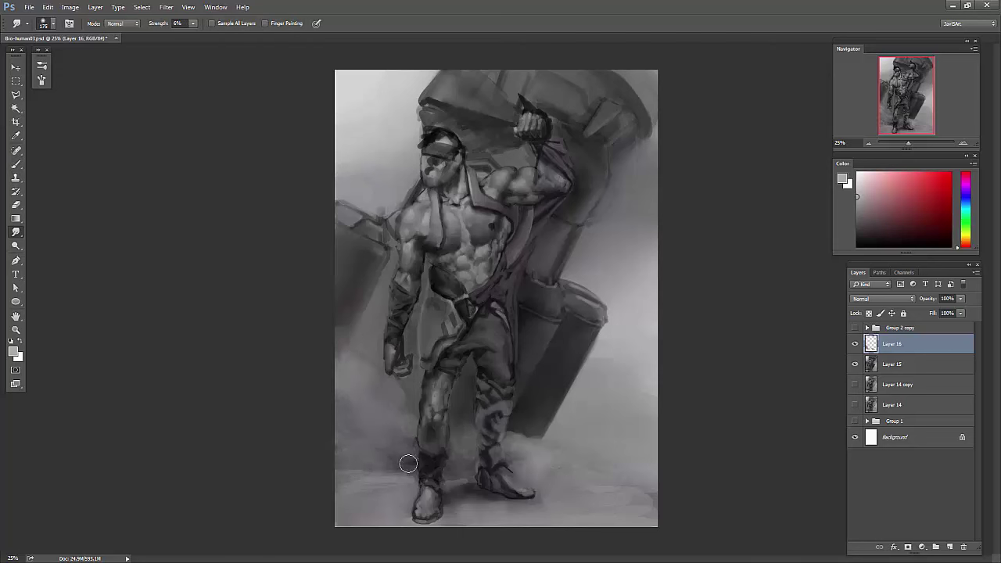
- Paint a dark sack shape behind the head and shoulder with lighter cloth strokes
key(b)
alt+click(565, 209)
alt+click(516, 146)
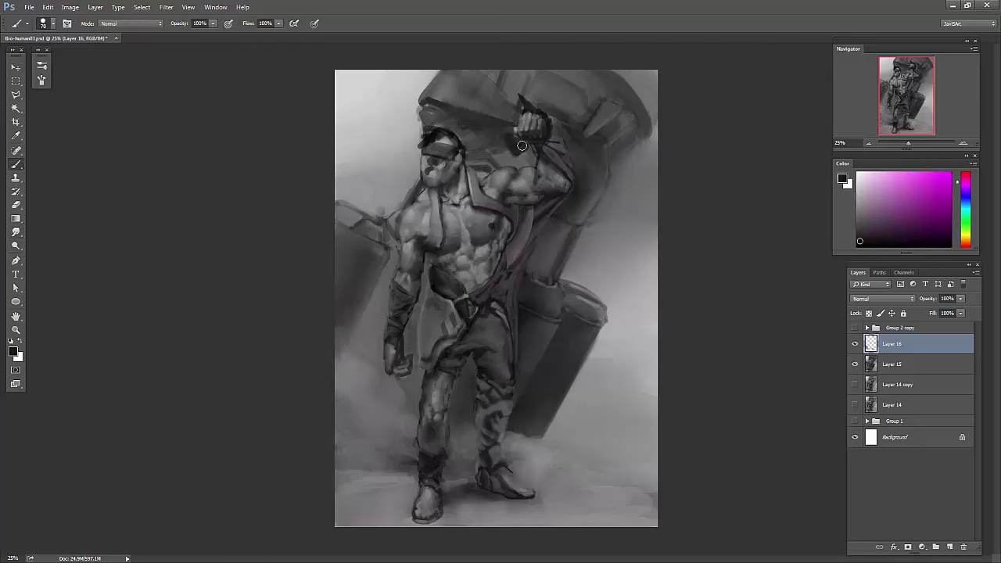
mouse_move(527, 151)
mouse_down()
mouse_move(469, 140)
mouse_move(510, 147)
mouse_move(518, 159)
mouse_up()
alt+click(501, 139)
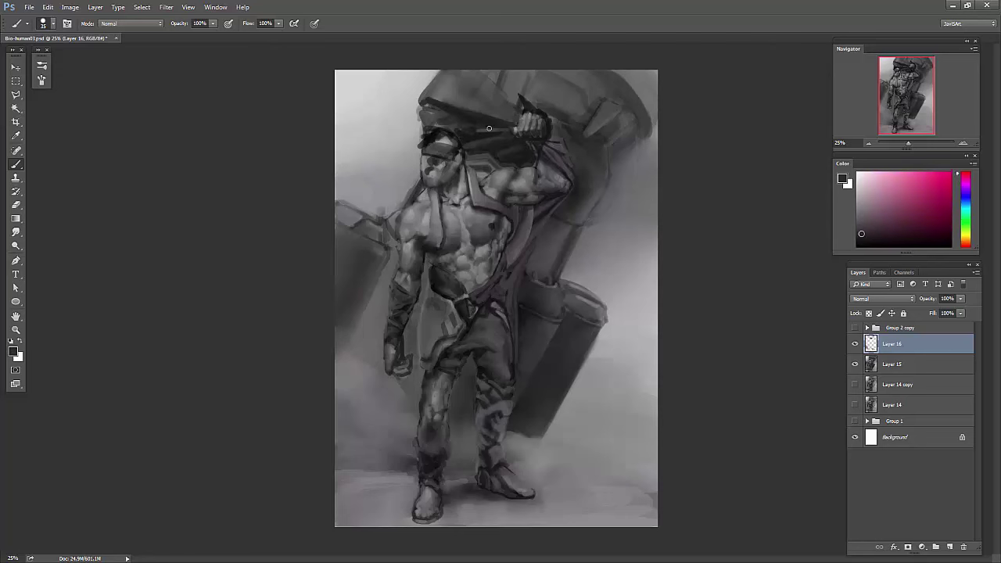
alt+click(491, 124)
key(r)
key(b)
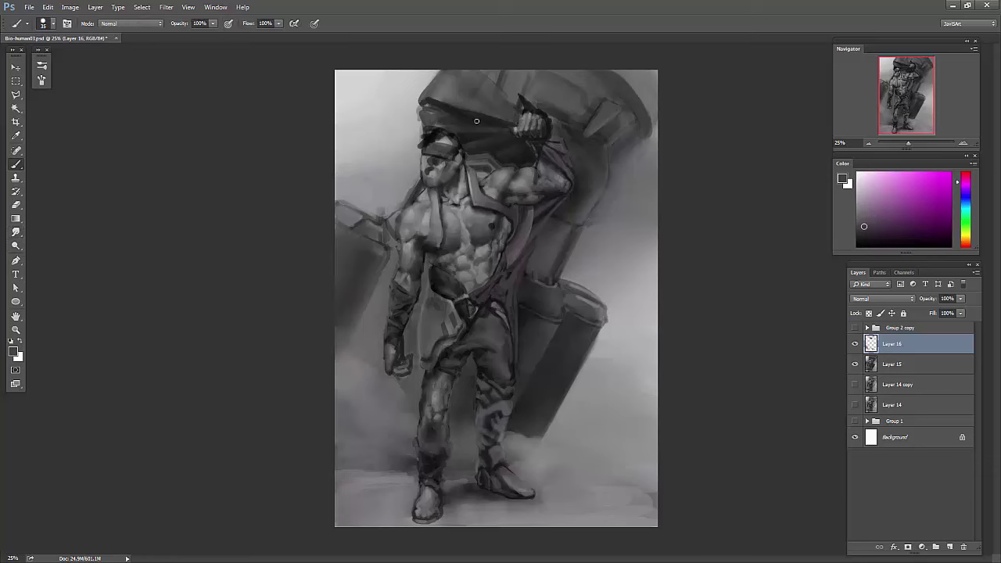
alt+click(508, 109)
alt+click(510, 115)
alt+click(422, 114)
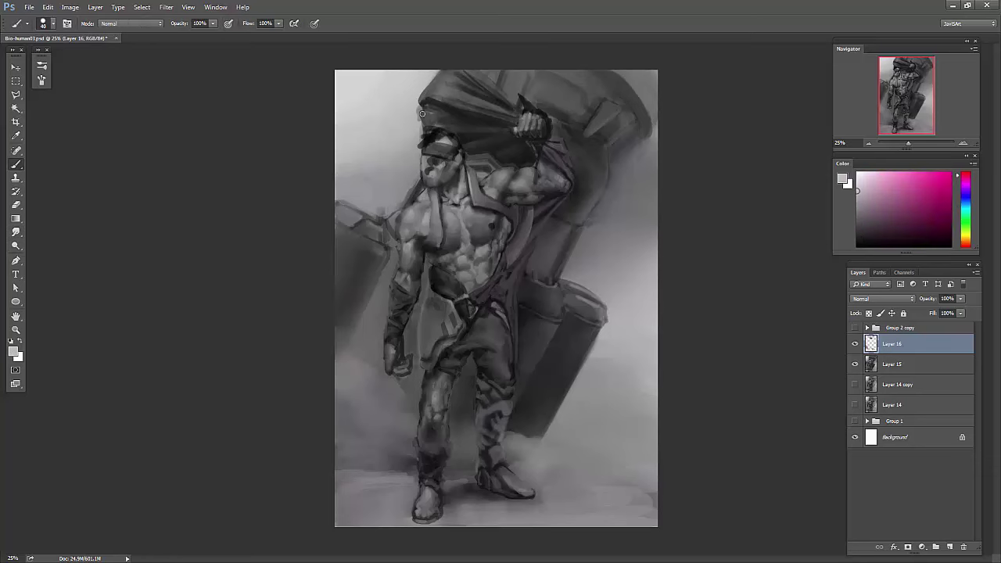
- Select the top part of the painting and brighten it with Levels
key(m)
drag(328, 63, 664, 217)
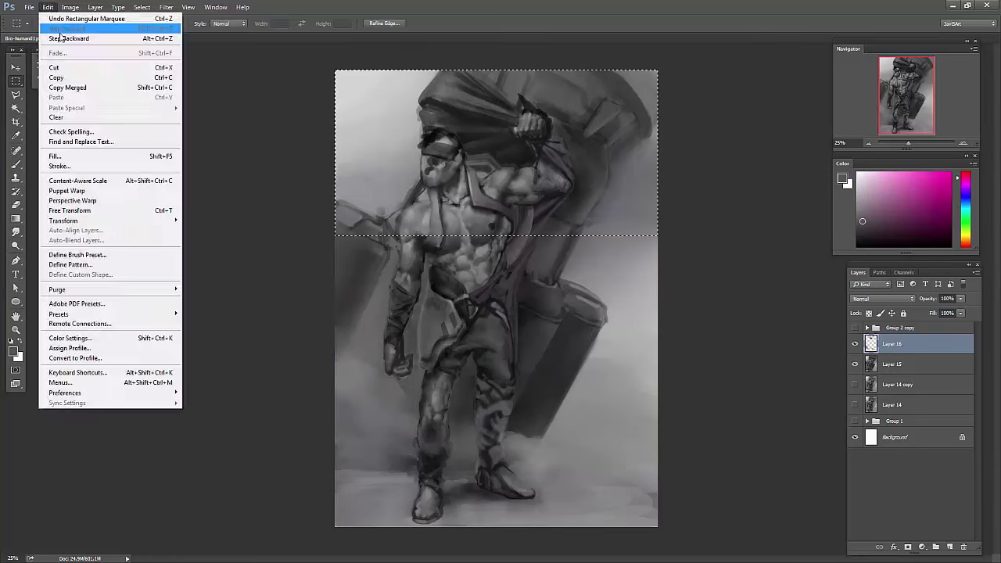
key(ctrl+l)
key(Return)
key(r)
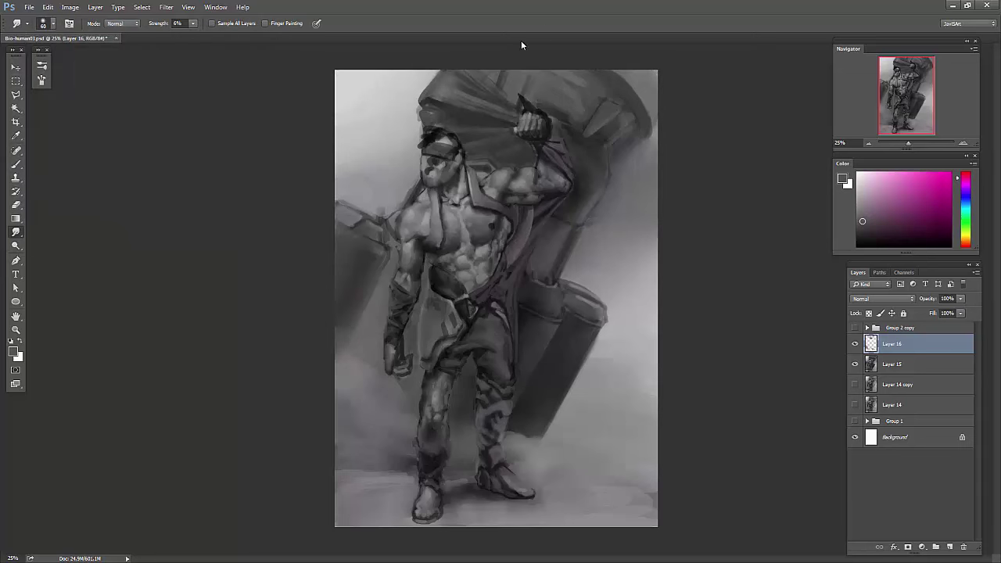
key(b)
- On a new layer below Layer 16, paint light grey strokes near the head
key(ctrl+shift+alt+n)
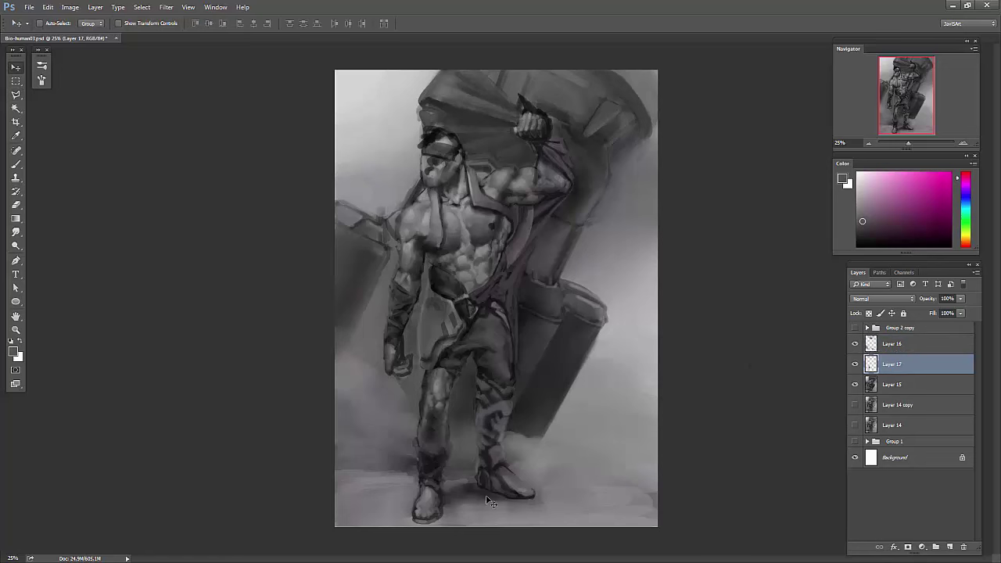
alt+click(433, 429)
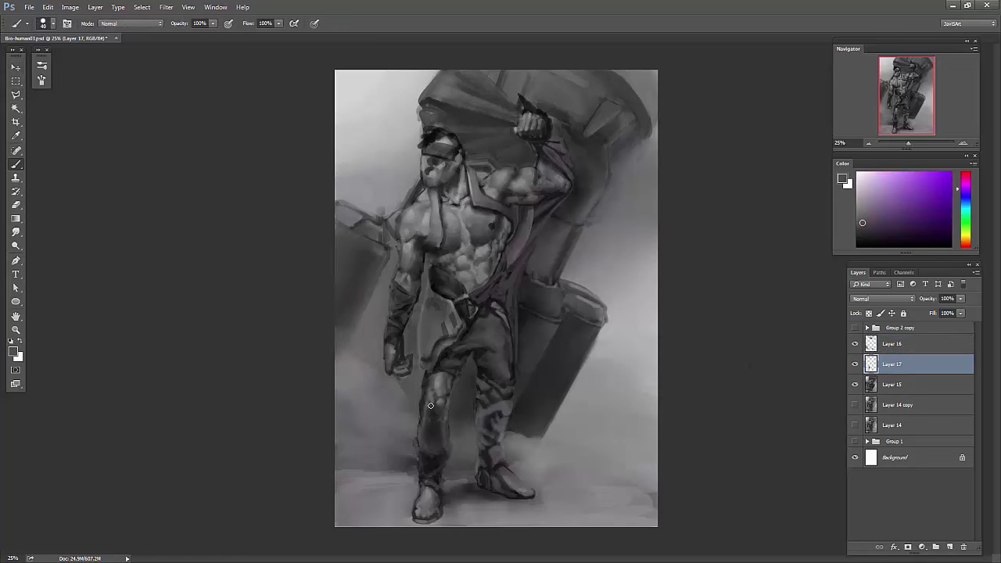
mouse_move(428, 403)
mouse_down()
mouse_move(527, 99)
mouse_move(496, 119)
mouse_up()
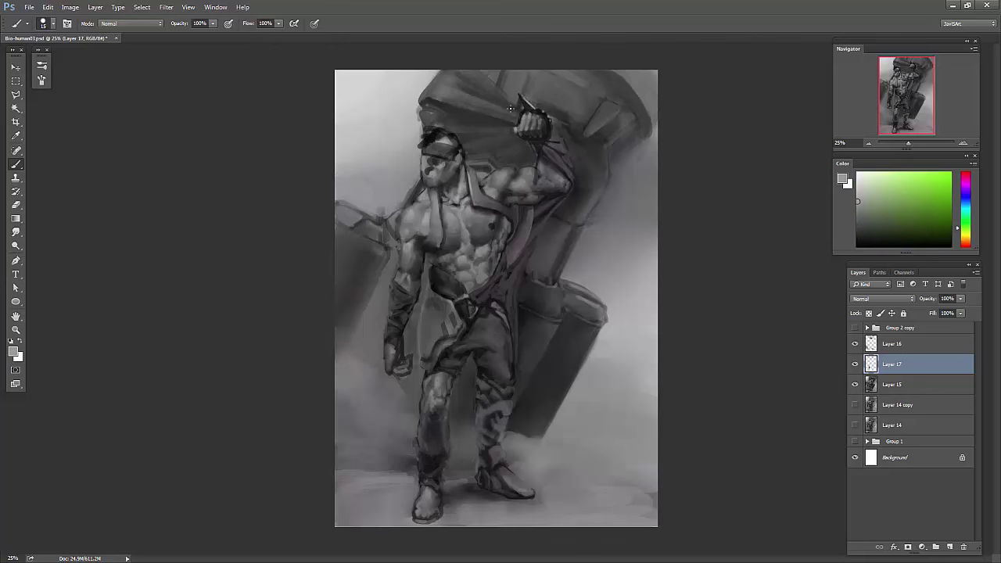
drag(438, 109, 504, 113)
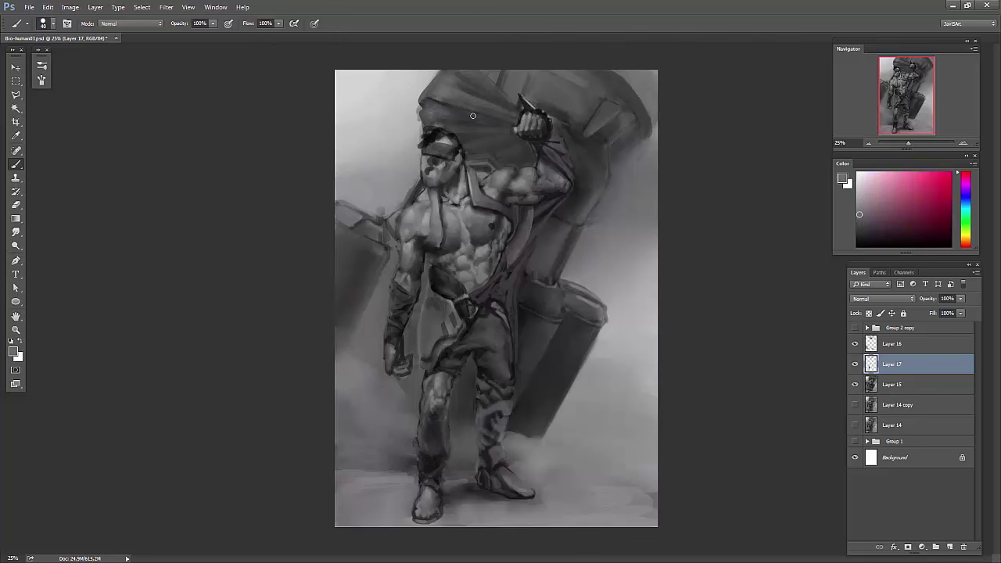
key(alt+bracketright)
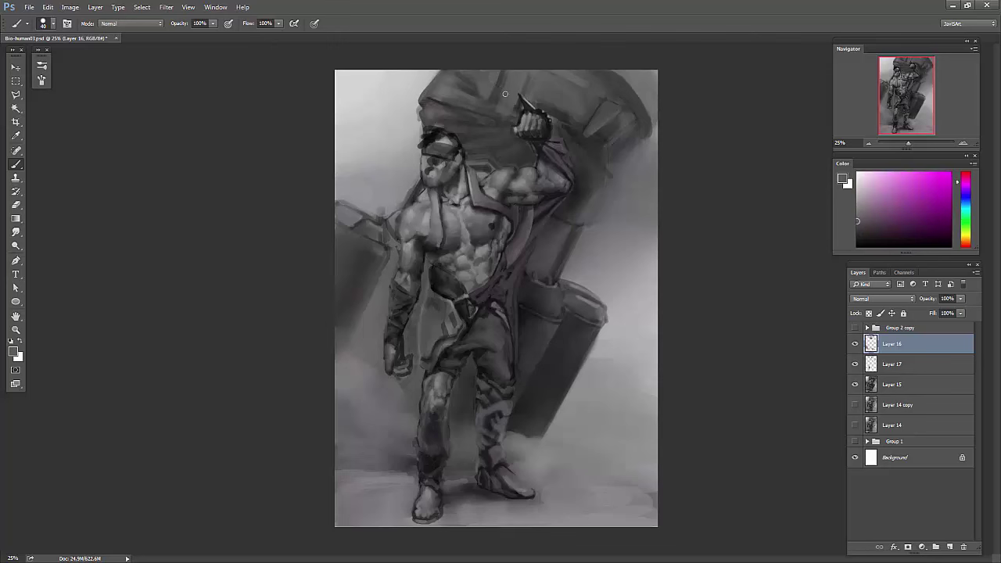
- Mirror the canvas to check the drawing while sampling dark and light tones from the figure
alt+click(559, 306)
key(h)
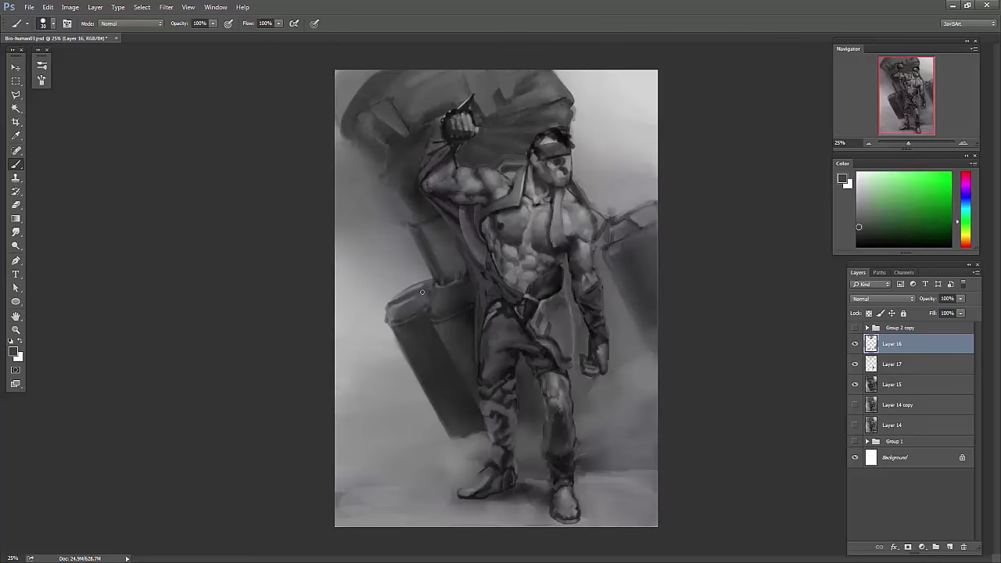
alt+click(408, 294)
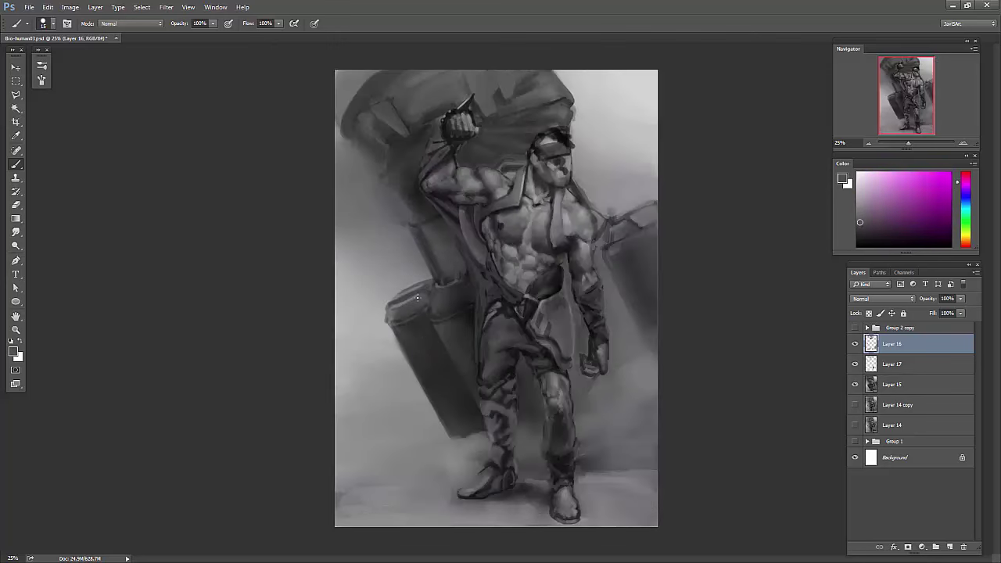
alt+click(464, 292)
key(h)
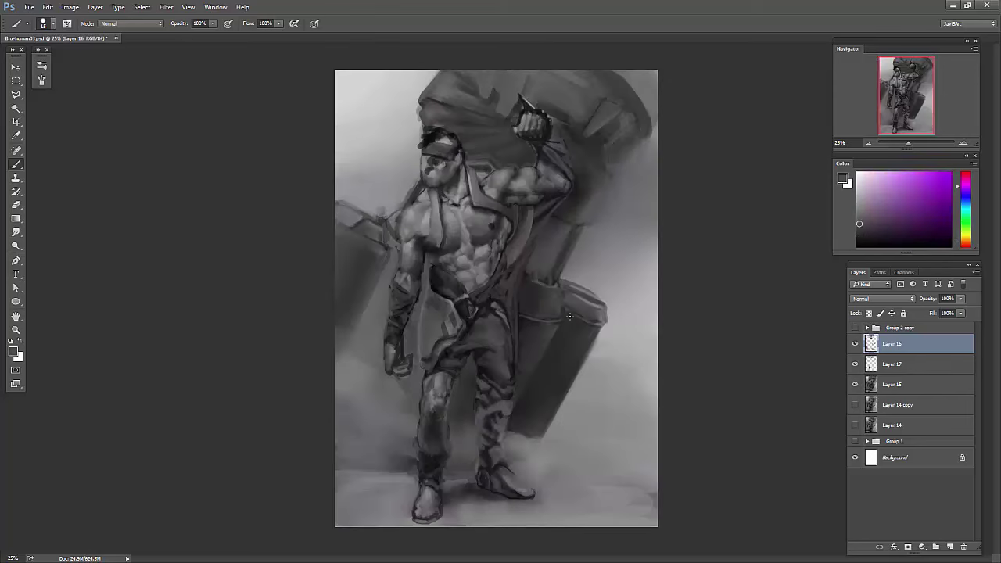
alt+click(560, 283)
alt+click(568, 283)
alt+click(602, 163)
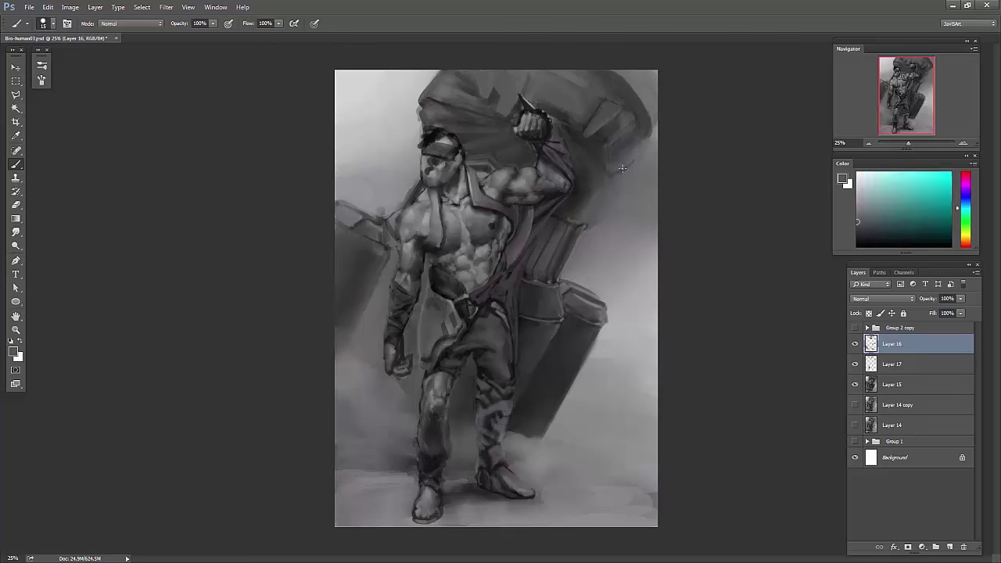
alt+click(646, 138)
alt+click(629, 114)
key(r)
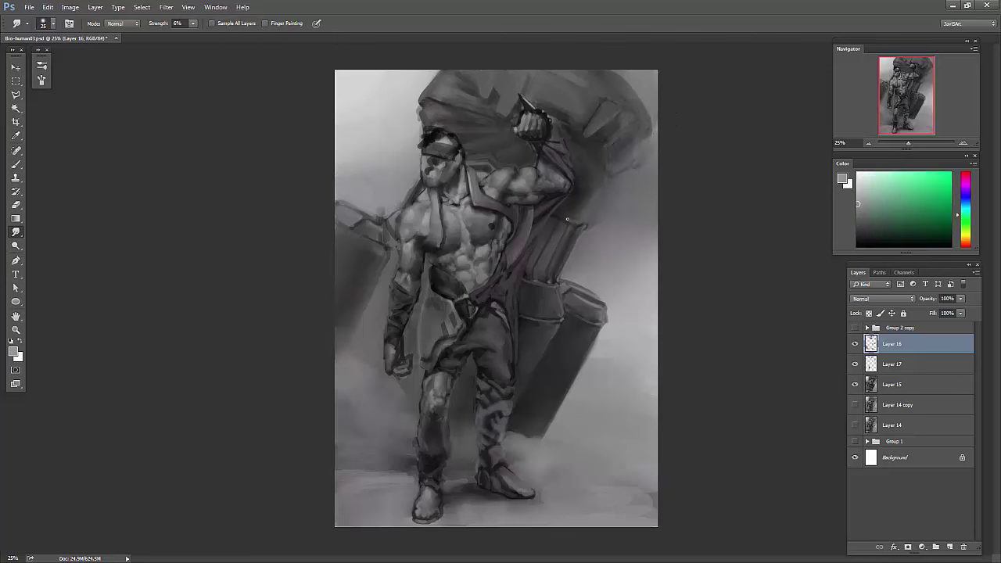
key(b)
- Paint a sampled tone down the coat and a light stroke on the left leg
alt+click(527, 276)
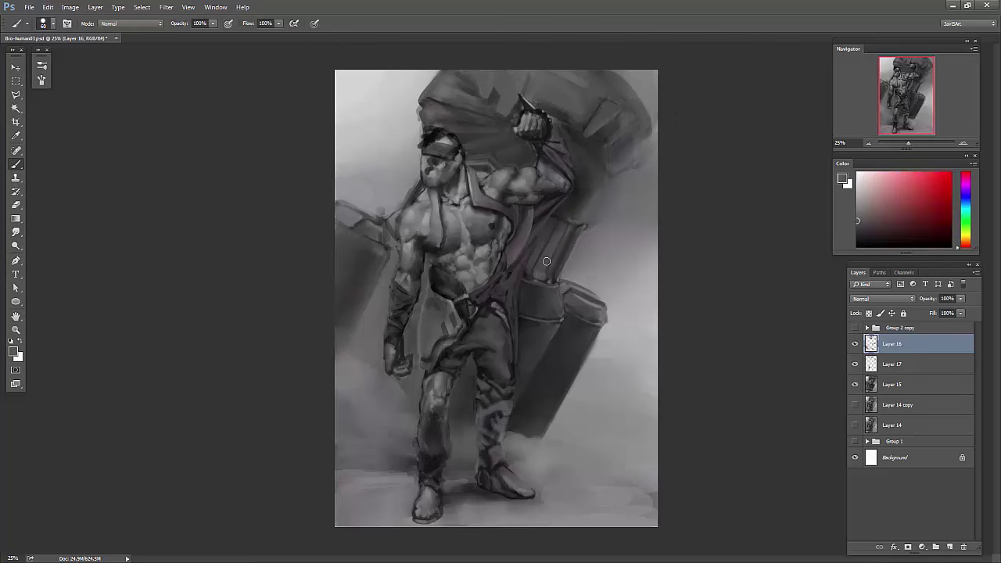
drag(579, 215, 555, 324)
alt+click(445, 412)
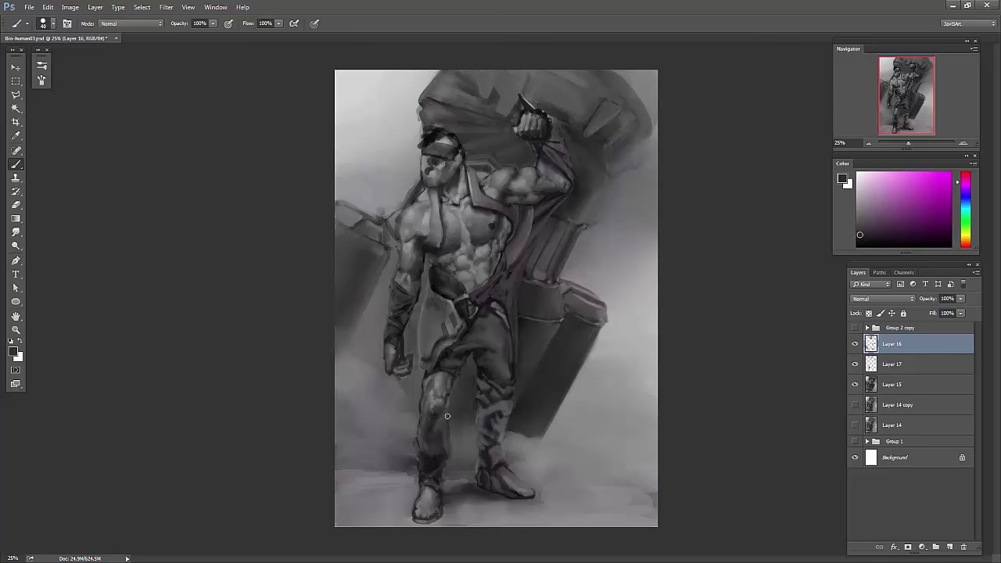
alt+click(447, 416)
drag(442, 422, 438, 447)
alt+click(503, 434)
alt+click(530, 219)
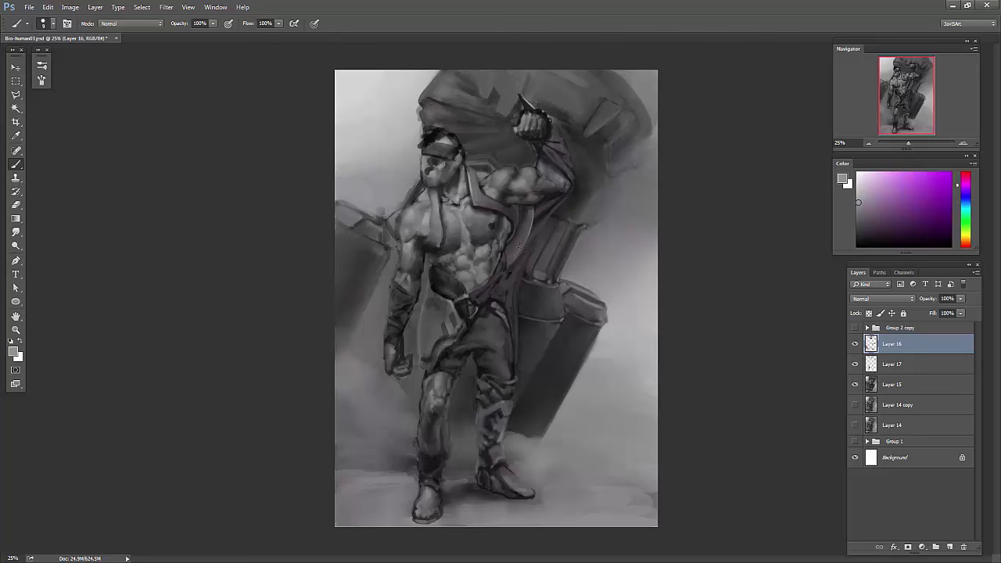
key(bracketleft)
key(bracketleft)
key(bracketleft)
- Sample and lay in tones across the shoulders and chest, adjusting brush size
alt+click(422, 215)
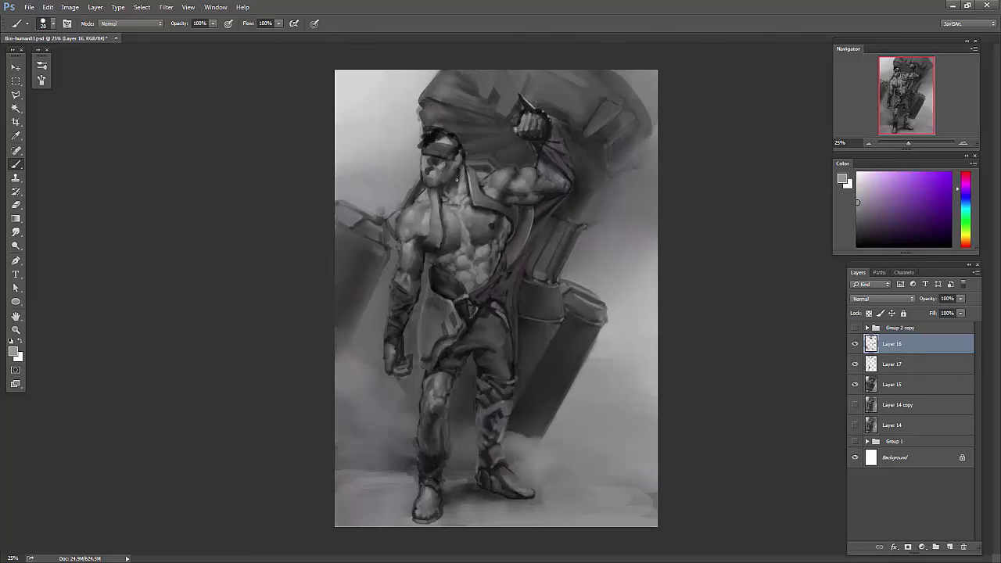
alt+click(461, 227)
key(bracketright)
key(bracketright)
key(bracketright)
alt+click(465, 228)
alt+click(431, 220)
alt+click(417, 205)
alt+click(492, 222)
alt+click(425, 404)
alt+click(442, 364)
alt+click(484, 223)
- Smudge the shoulder tones together and paint light and dark strokes beside the shoulder
alt+click(547, 181)
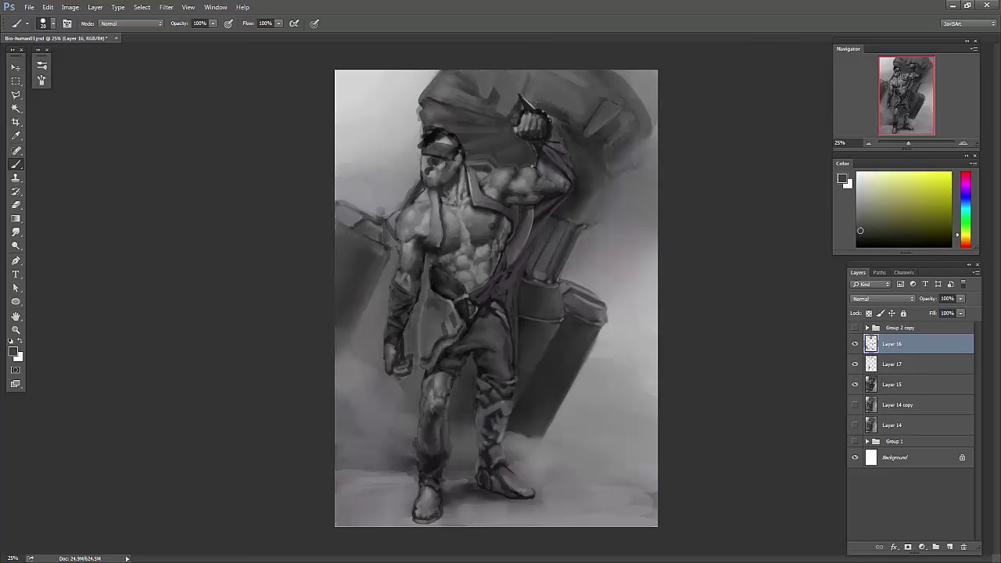
alt+click(503, 245)
alt+click(502, 246)
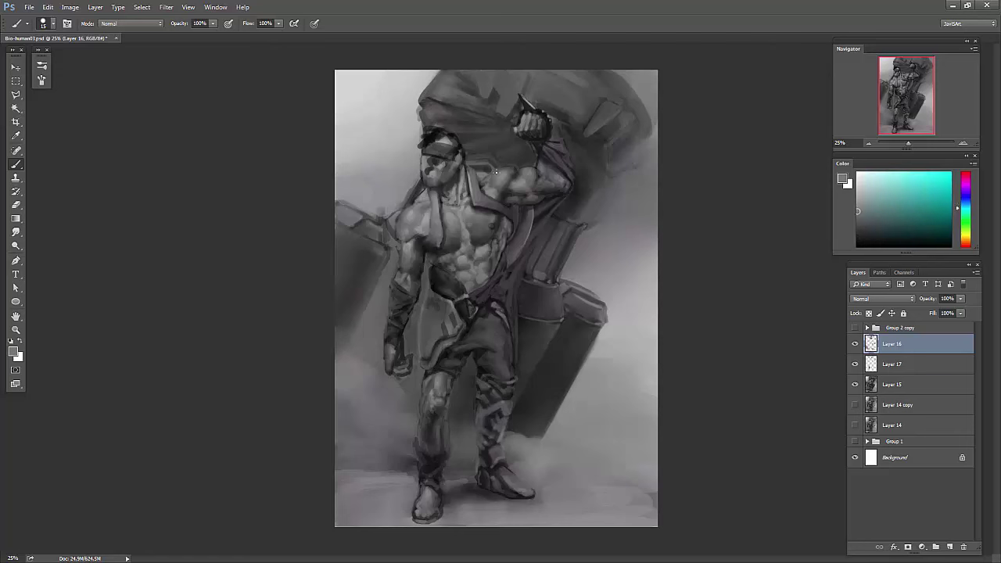
alt+click(417, 250)
alt+click(419, 273)
alt+click(401, 253)
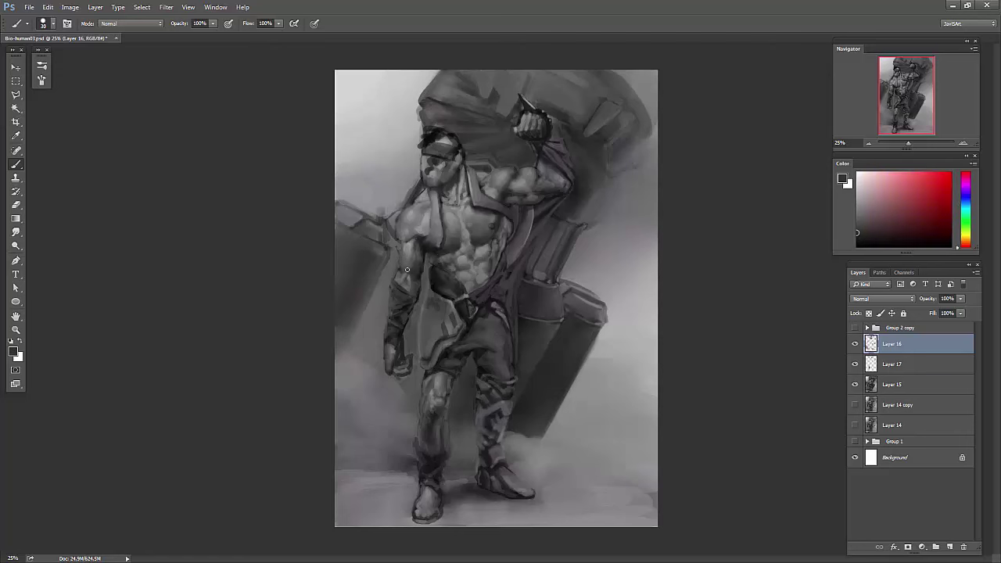
key(r)
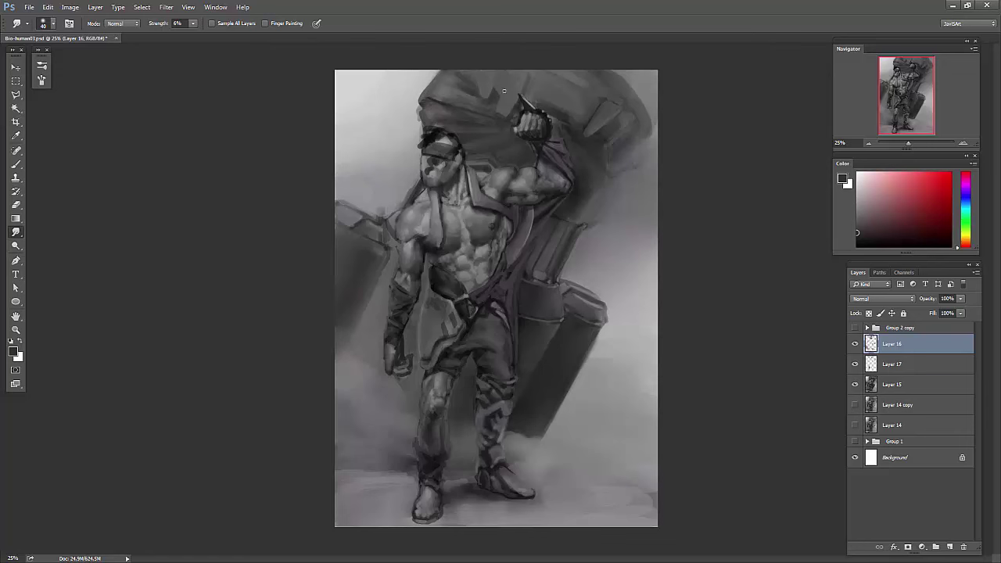
key(b)
drag(438, 78, 411, 121)
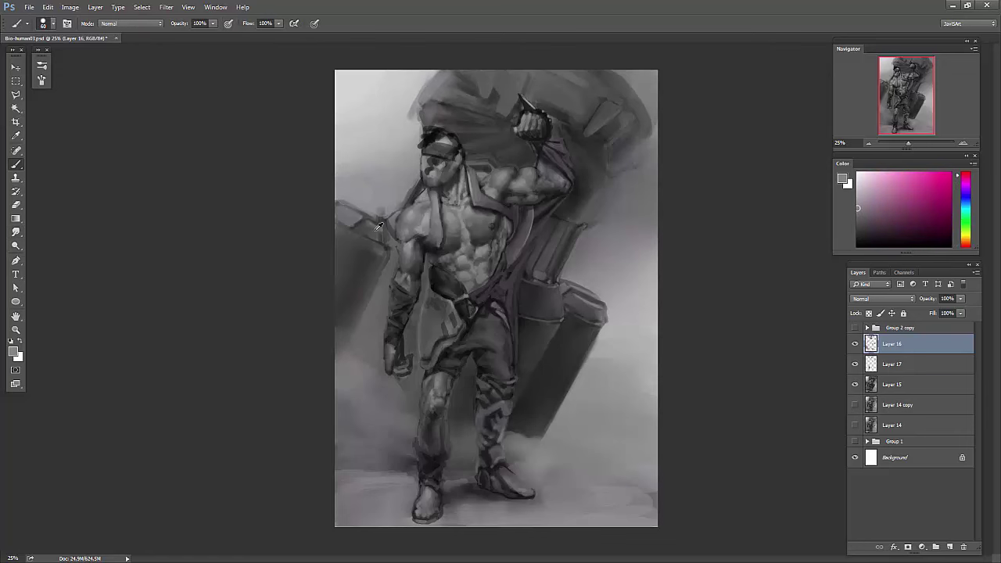
- Mirror the canvas and paint dark and light purple-grey strokes on the right shield
key(h)
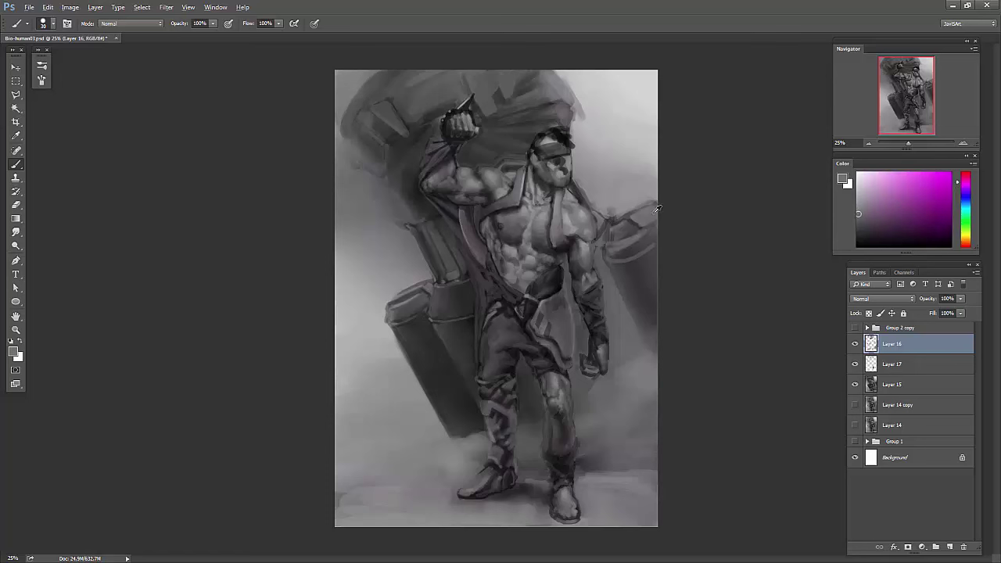
mouse_move(605, 240)
mouse_down()
mouse_move(649, 217)
mouse_move(602, 262)
mouse_up()
alt+click(633, 215)
alt+click(618, 238)
alt+click(622, 244)
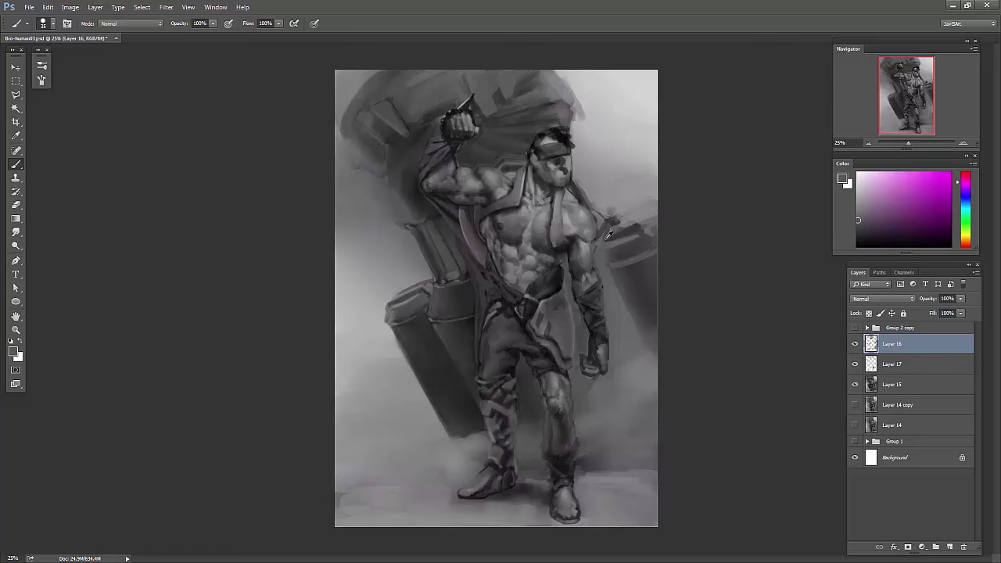
alt+click(639, 225)
alt+click(657, 259)
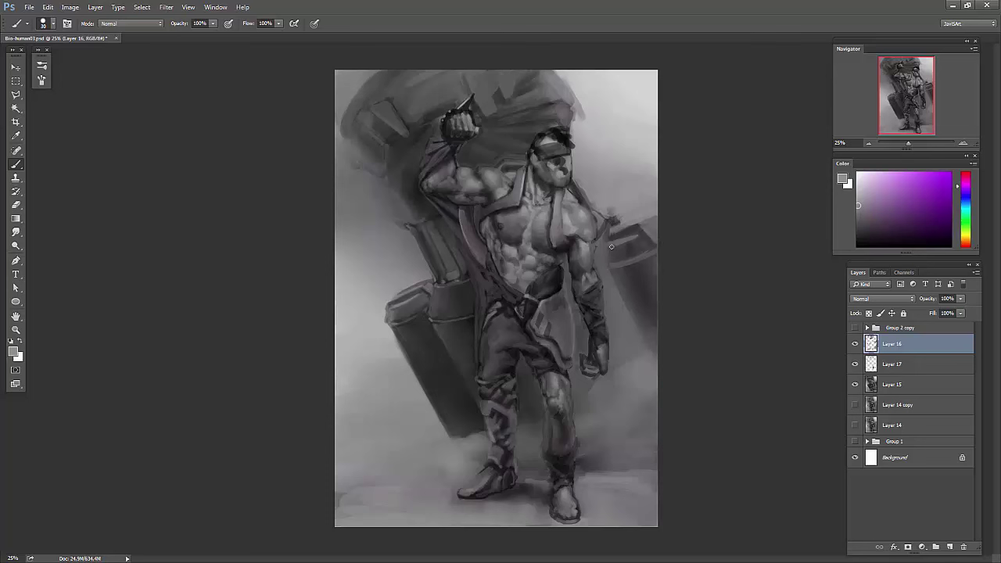
alt+click(631, 236)
alt+click(625, 242)
key(r)
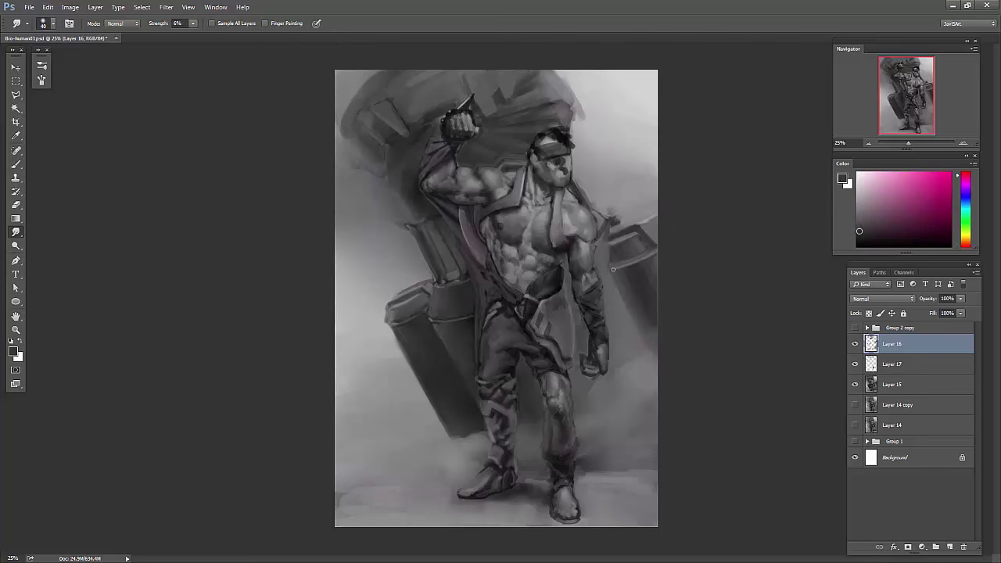
key(b)
- Blend lighter greys around the shoulder and head, alternating brush and smudge
alt+click(547, 94)
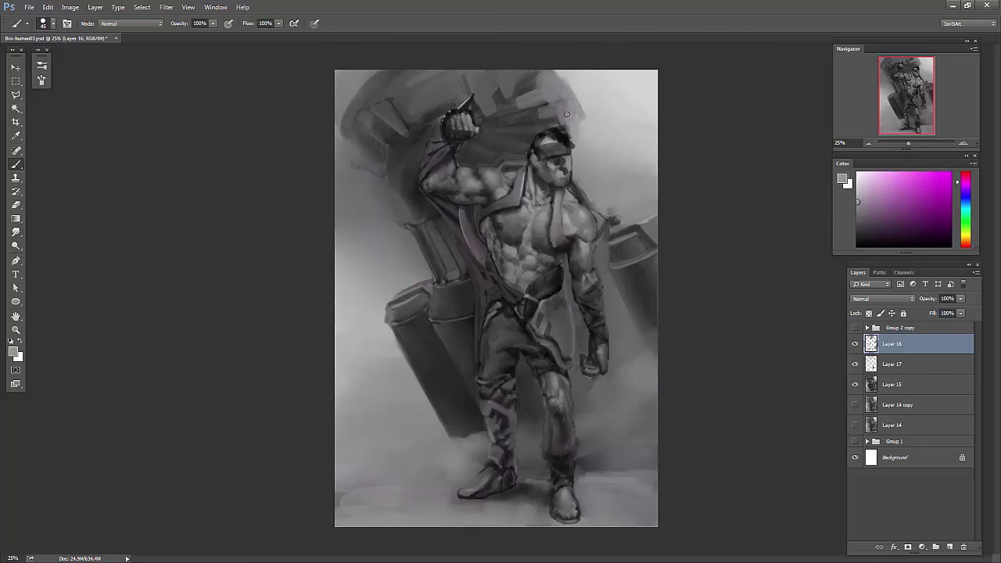
key(bracketleft)
key(bracketleft)
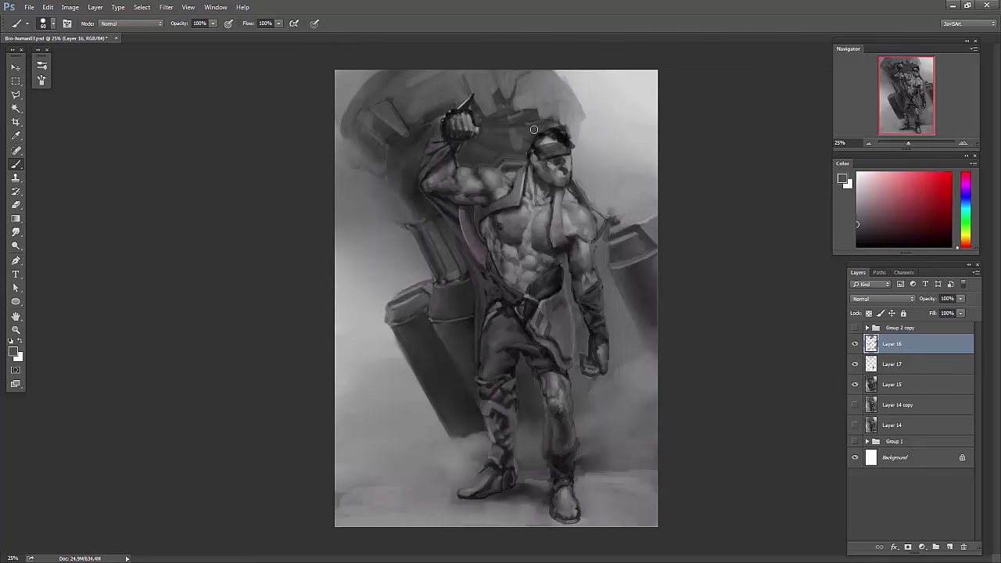
alt+click(469, 149)
key(r)
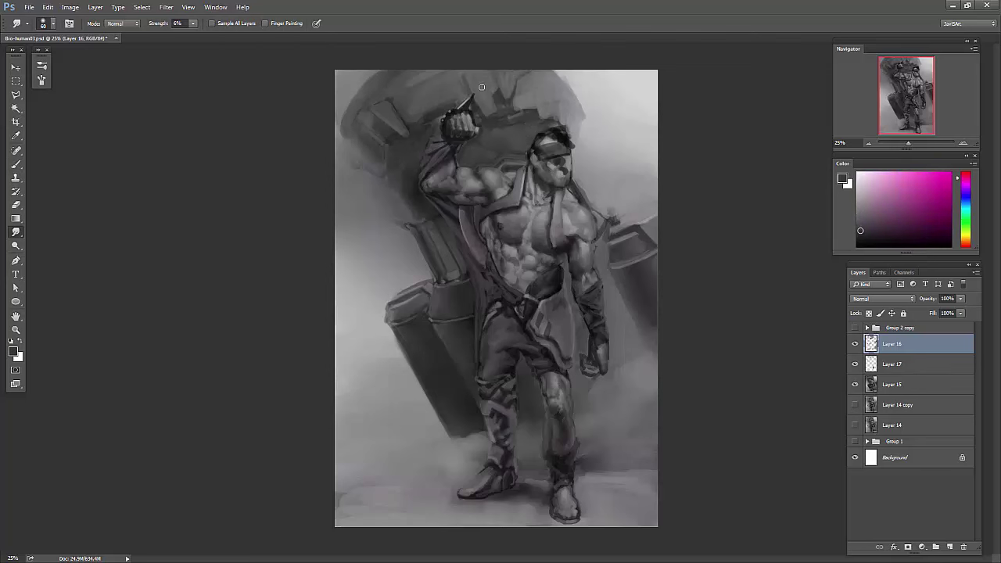
key(b)
alt+click(399, 141)
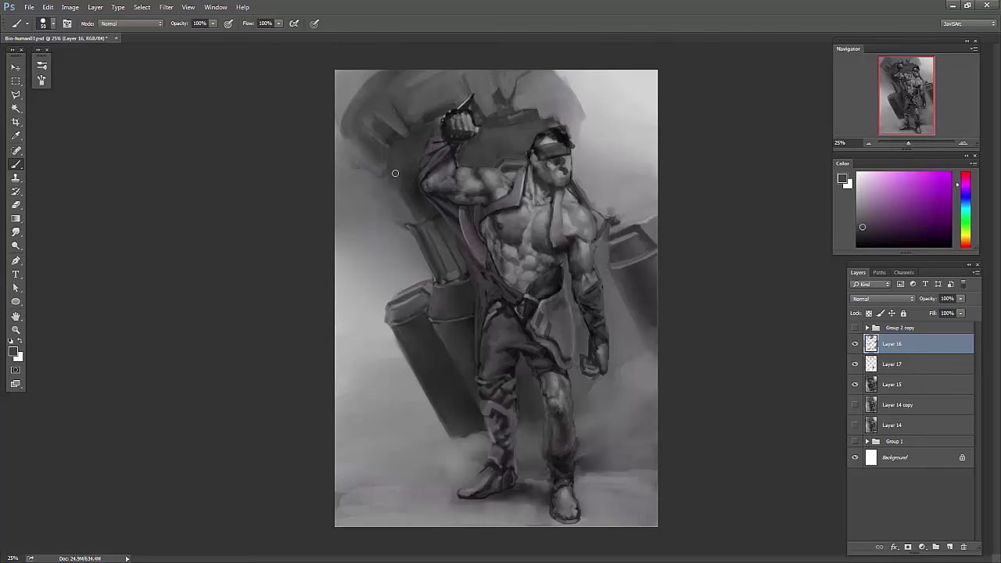
alt+click(518, 134)
key(r)
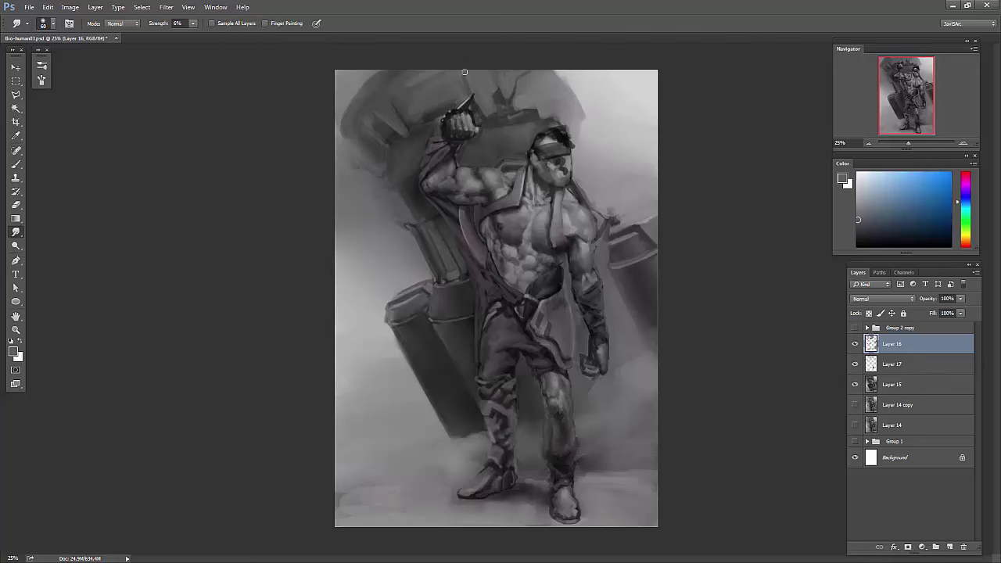
key(b)
alt+click(464, 72)
- Paint a dark diagonal band at the upper left, lighten around the head, and brighten the left shield on a new layer
mouse_move(370, 92)
mouse_down()
mouse_move(389, 138)
mouse_move(346, 116)
mouse_up()
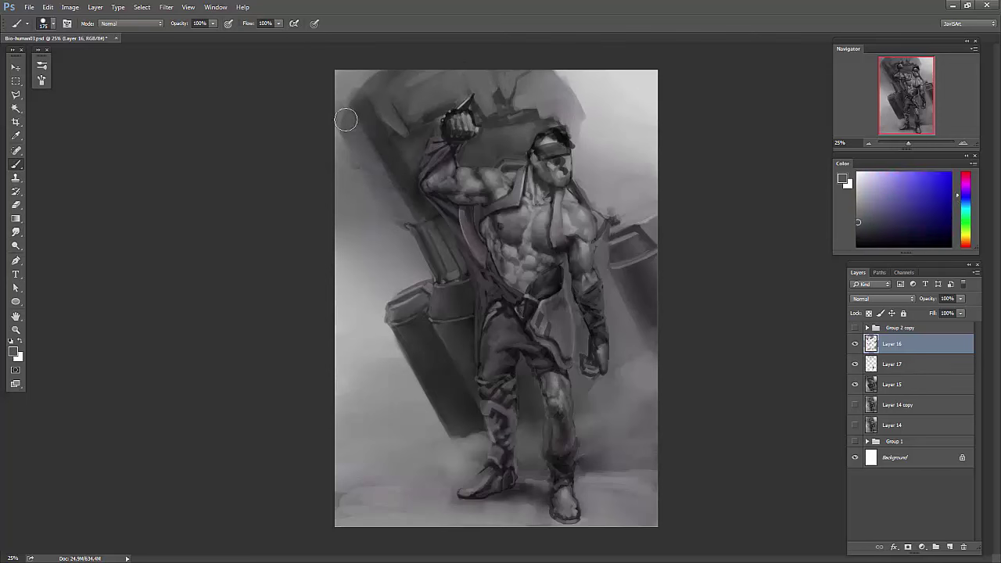
drag(423, 93, 406, 148)
mouse_move(508, 94)
mouse_down()
mouse_move(583, 129)
mouse_move(524, 94)
mouse_up()
mouse_move(383, 156)
mouse_down()
mouse_move(352, 94)
mouse_move(398, 70)
mouse_up()
drag(493, 117, 413, 147)
alt+click(414, 147)
alt+click(509, 98)
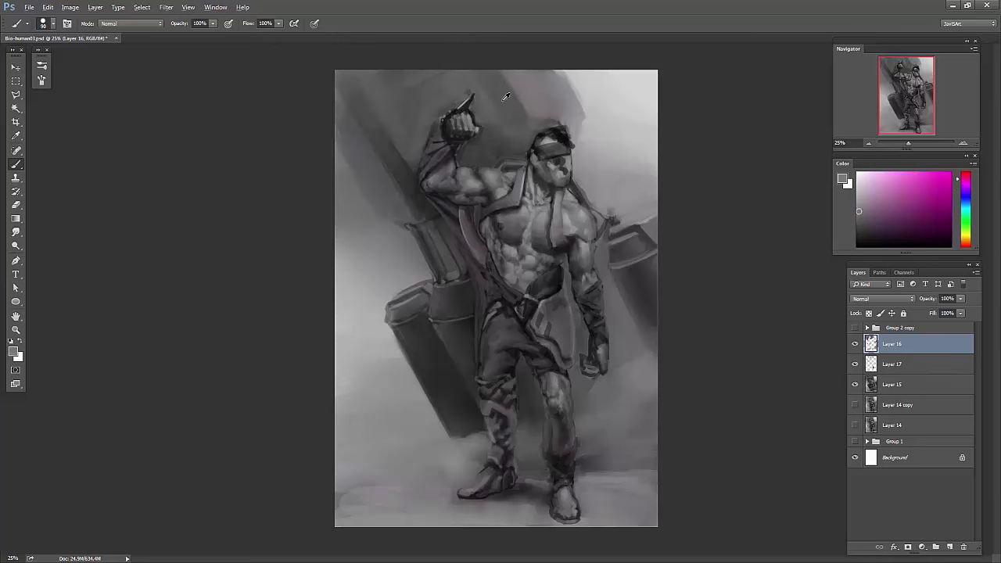
alt+click(383, 167)
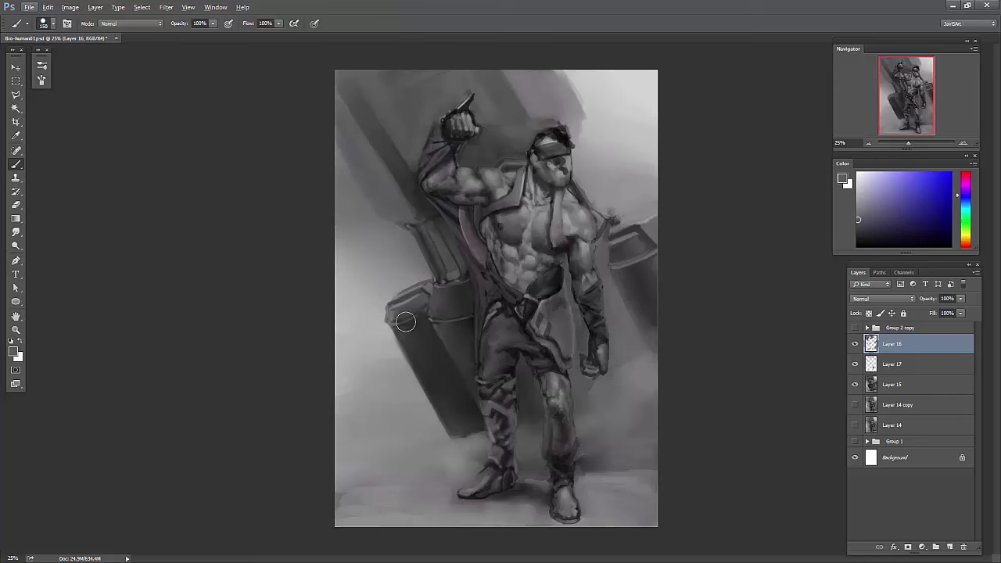
key(ctrl+shift+alt+n)
drag(405, 321, 371, 422)
- Smudge with a much larger brush, switch brush preset, and sample a shield tone
key(r)
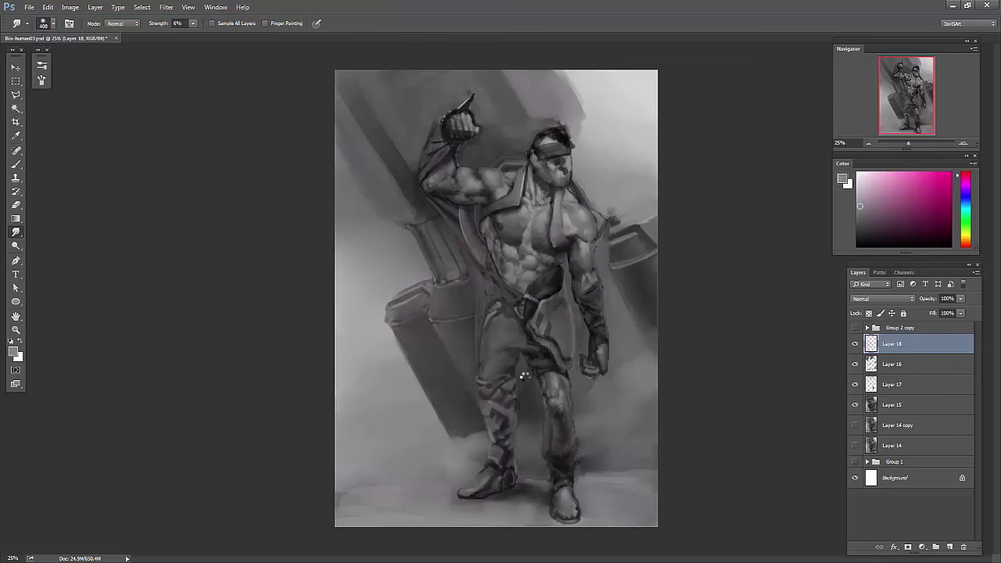
key(bracketright)
key(bracketright)
key(bracketright)
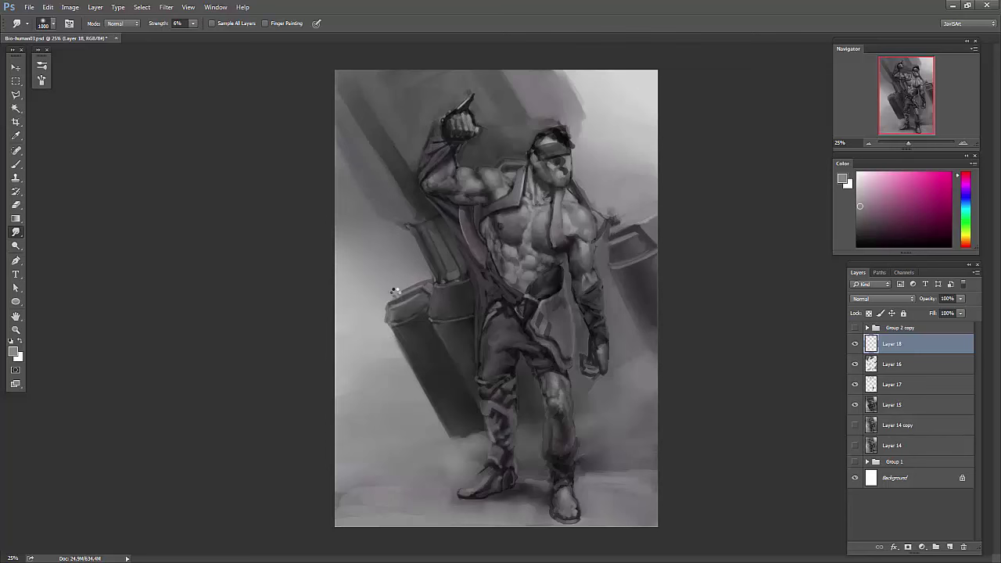
right_click(413, 316)
key(b)
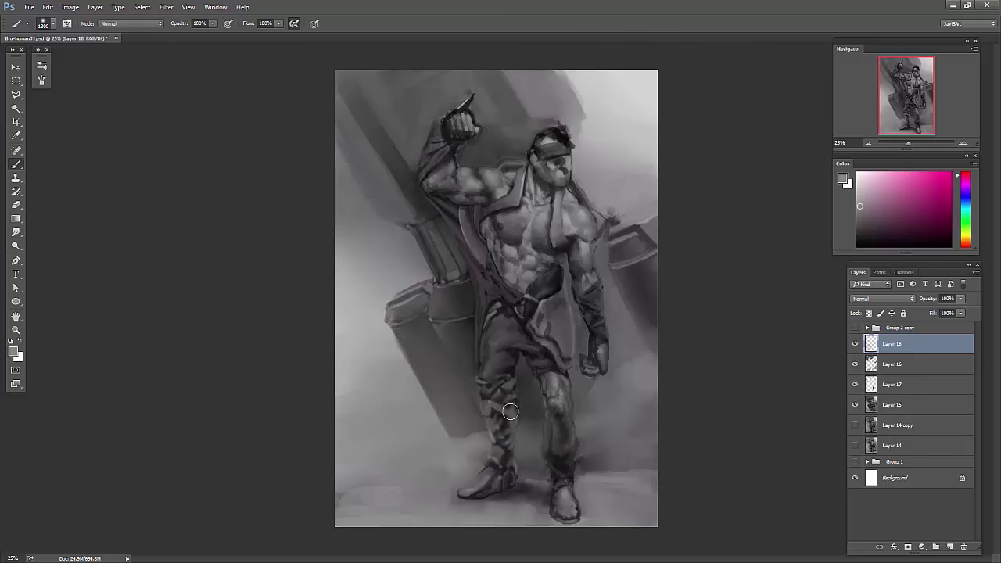
alt+click(431, 224)
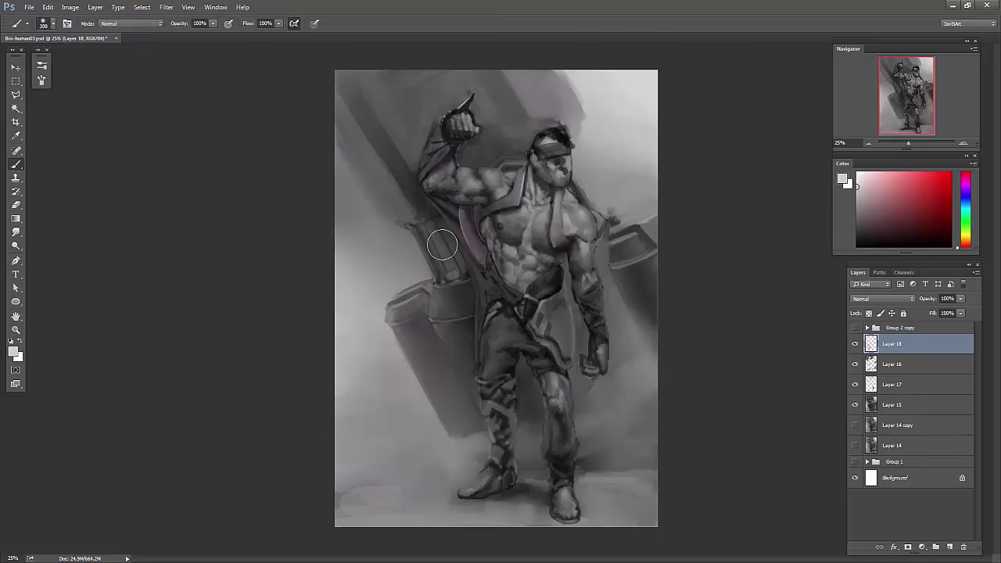
- Merge Layers 16–18 into one layer and duplicate it
shift+click(903, 389)
key(ctrl+e)
key(ctrl+j)
- Darken the copy's shadows with Levels black input at 25 and add a white layer mask
key(ctrl+l)
drag(32, 163, 46, 164)
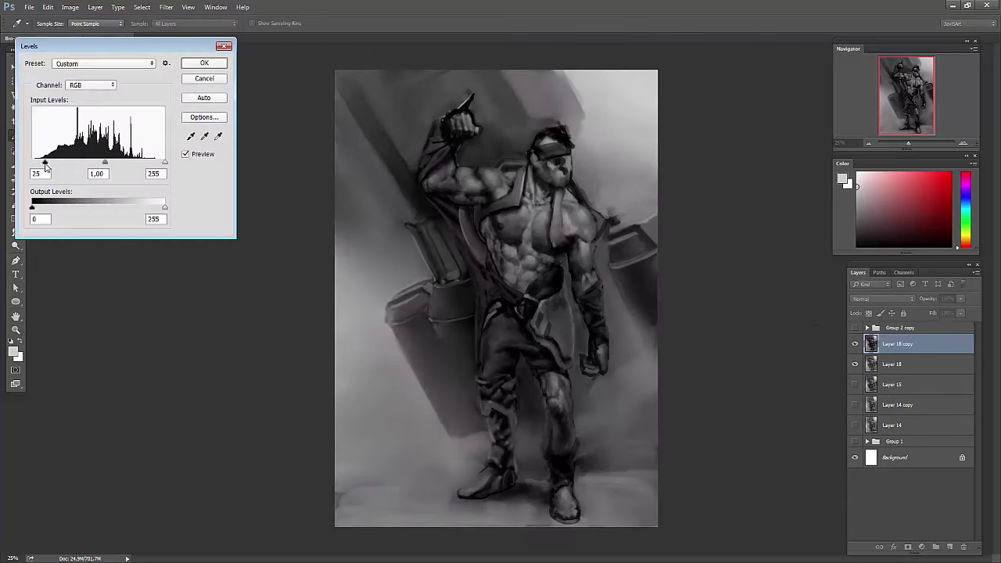
key(Return)
key(b)
click(893, 546)
- Mask in black left of the raised arm to restore the lighter background, then merge down
key(d)
right_click(520, 227)
key(Escape)
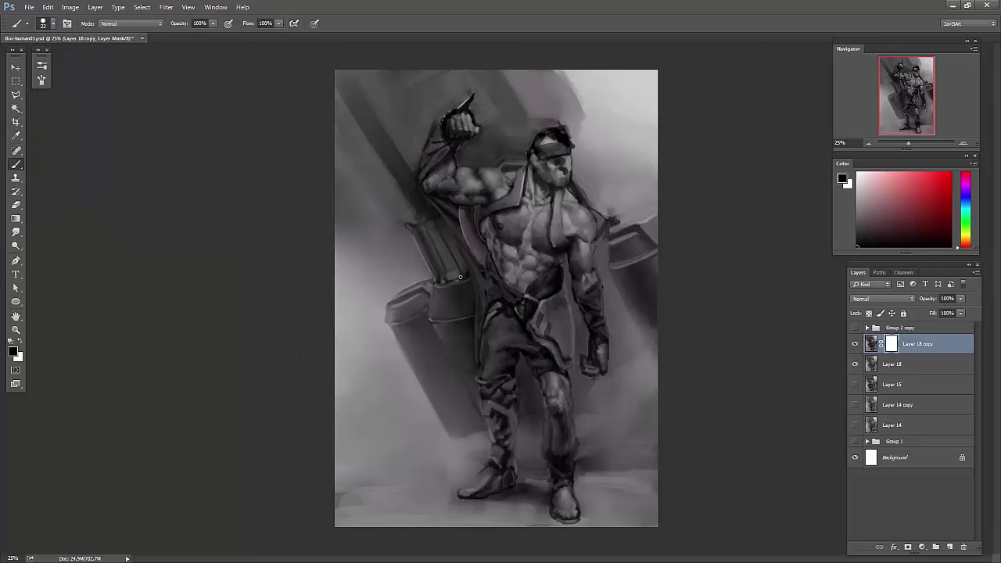
key(x)
key(x)
key(0)
key(bracketright)
key(bracketright)
key(bracketright)
key(bracketleft)
key(bracketleft)
key(bracketleft)
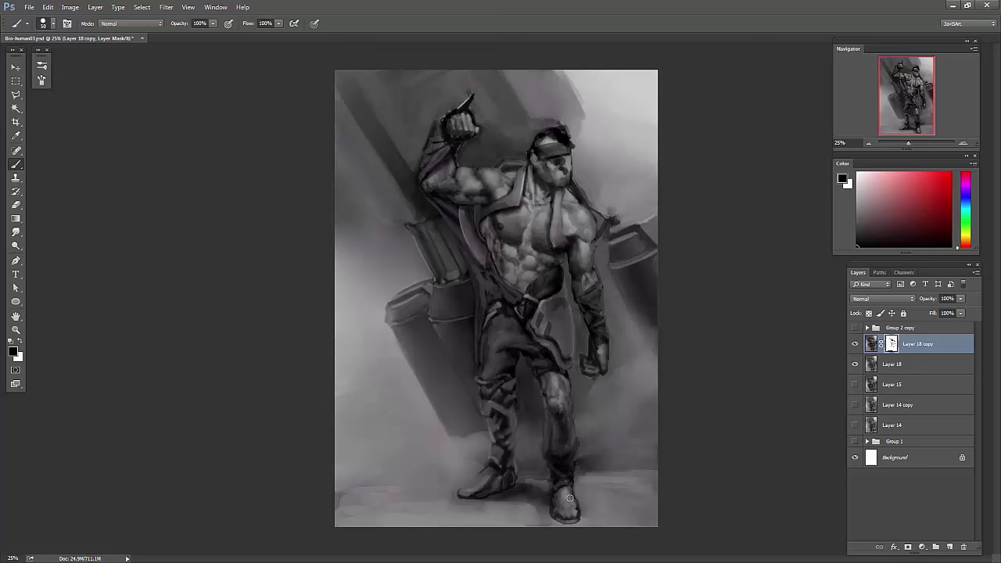
drag(445, 196, 394, 141)
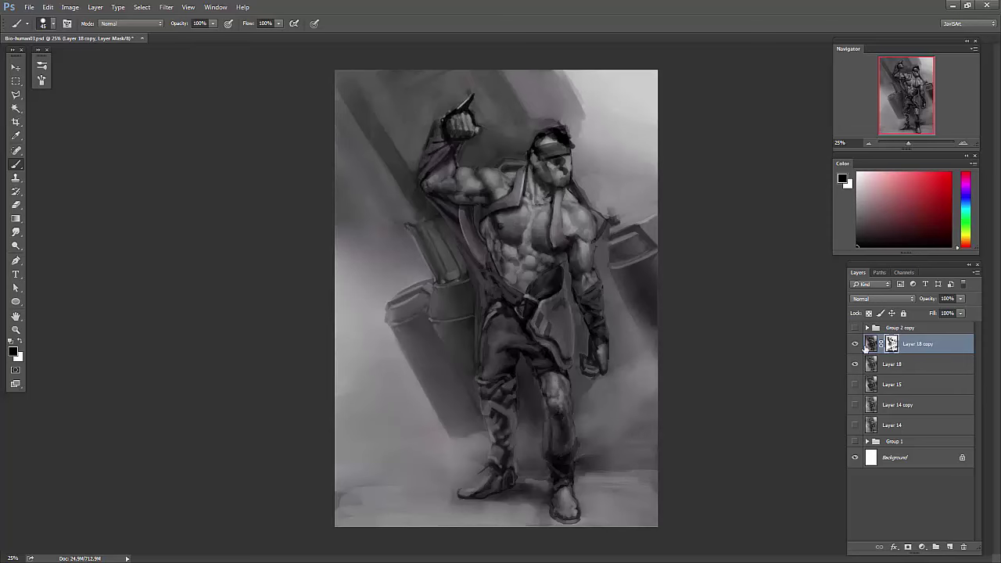
key(ctrl+e)
key(ctrl+shift+alt+n)
- Flip the canvas and paint sampled light and dark tones into the hood beside the head
key(h)
alt+click(399, 97)
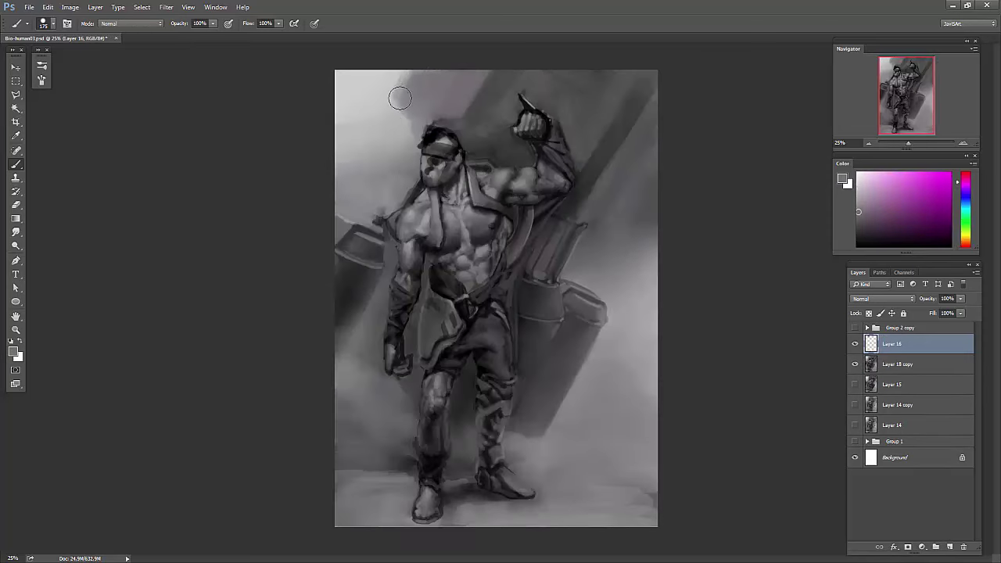
drag(400, 98, 405, 76)
key(bracketleft)
key(bracketleft)
key(bracketleft)
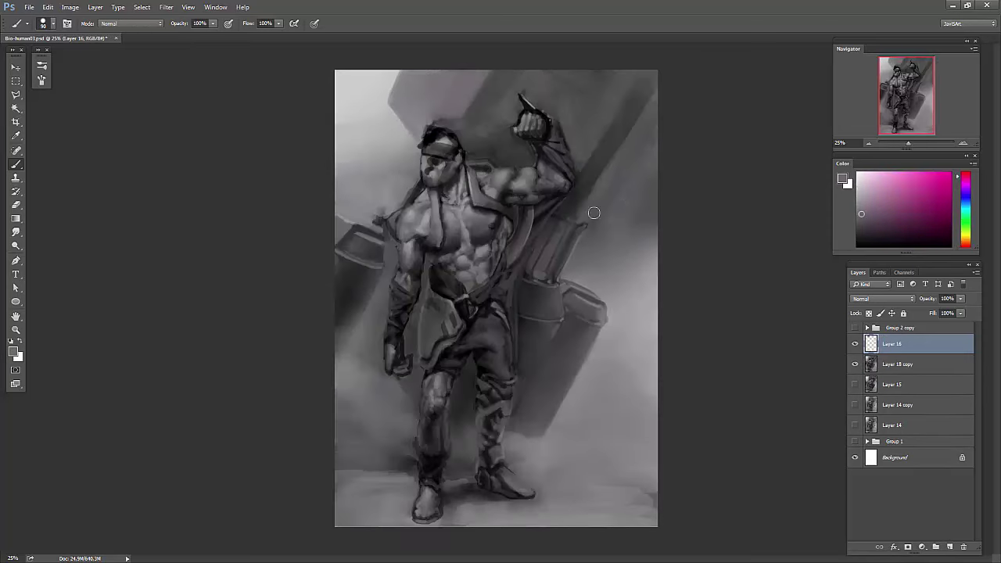
alt+click(423, 127)
key(bracketleft)
key(bracketleft)
key(bracketleft)
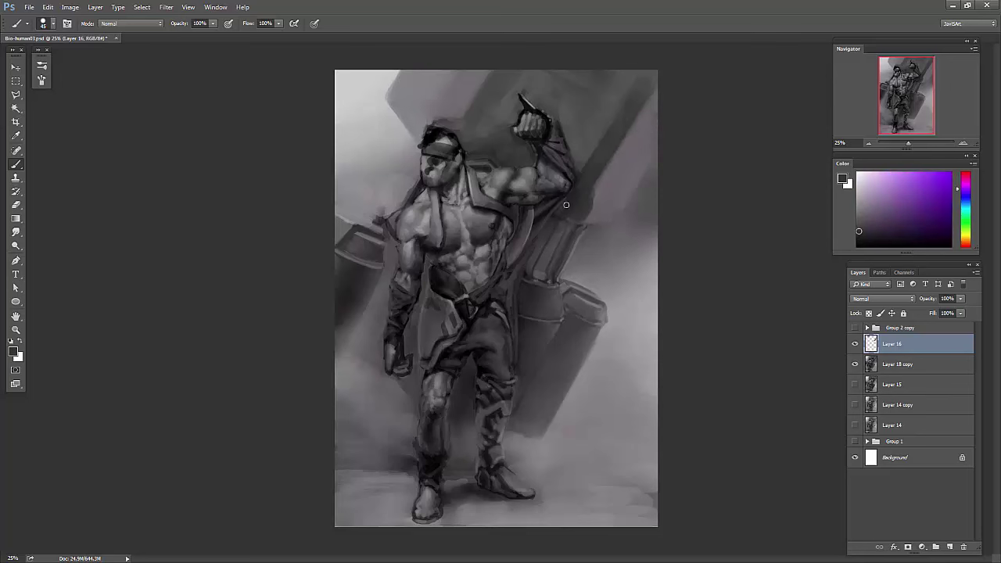
alt+click(576, 188)
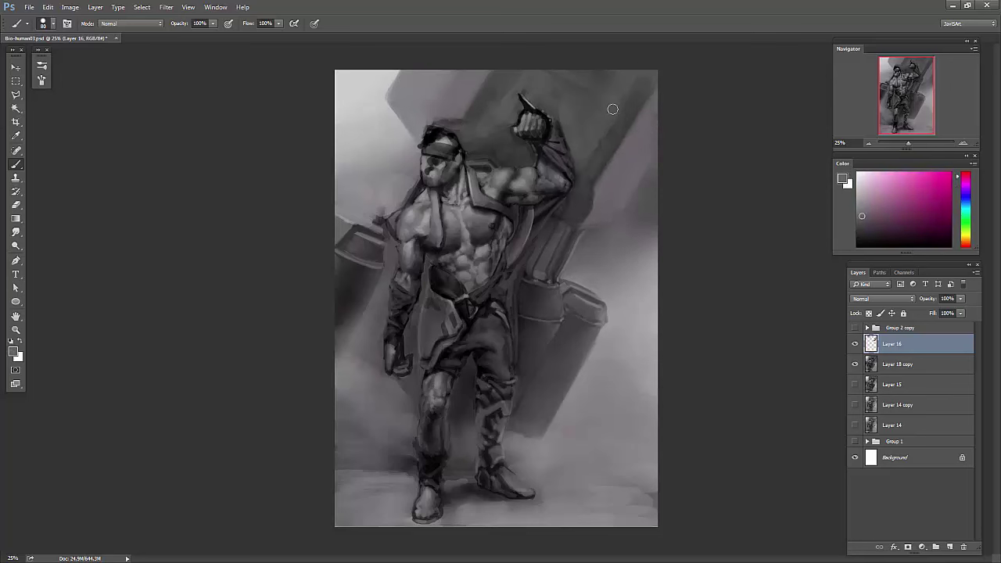
key(bracketright)
key(bracketright)
key(bracketright)
alt+click(365, 186)
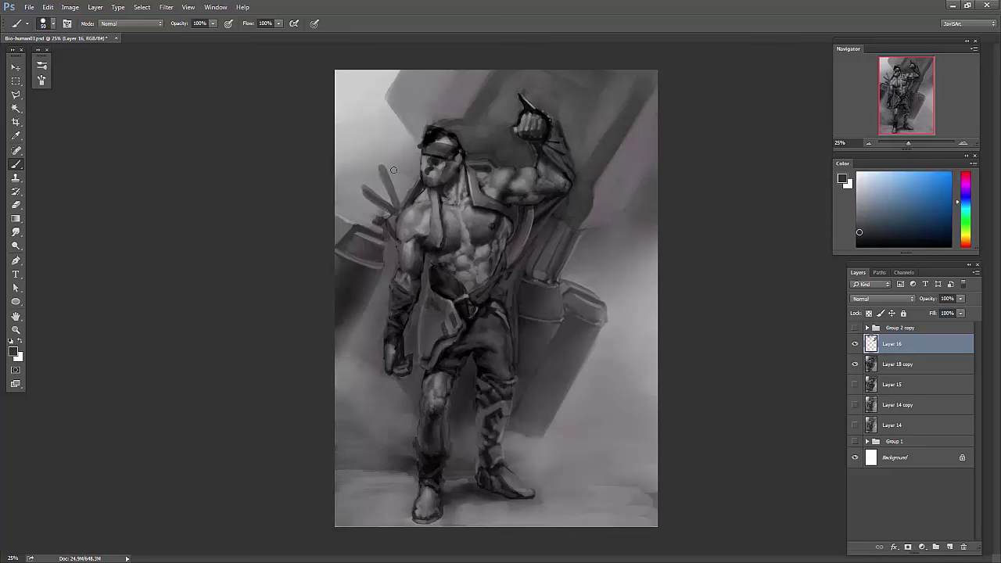
key(bracketleft)
key(bracketleft)
key(bracketleft)
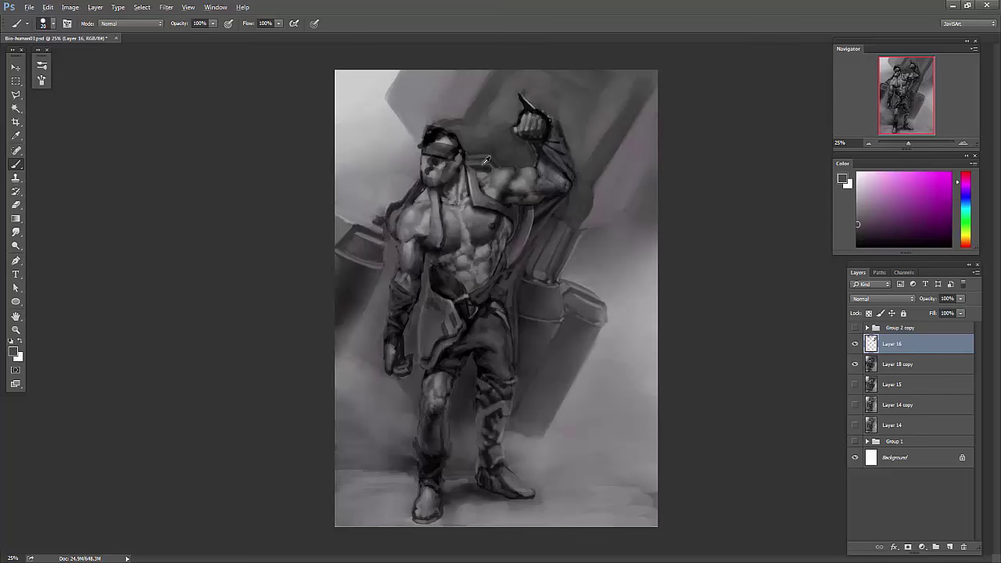
- Paint Alt-sampled pink, purple and magenta tones down the collar and chest
alt+click(412, 192)
alt+click(391, 226)
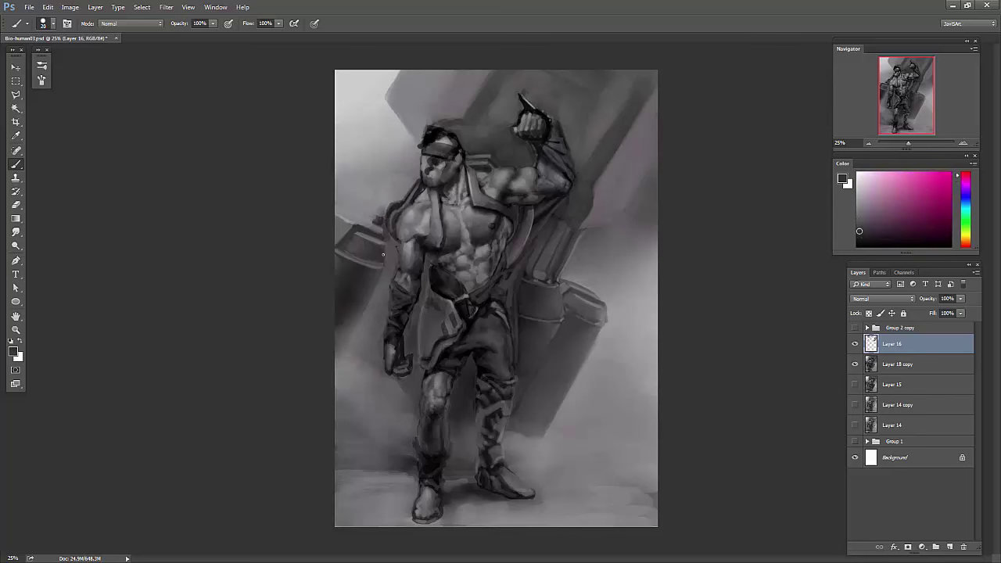
alt+click(395, 193)
alt+click(418, 313)
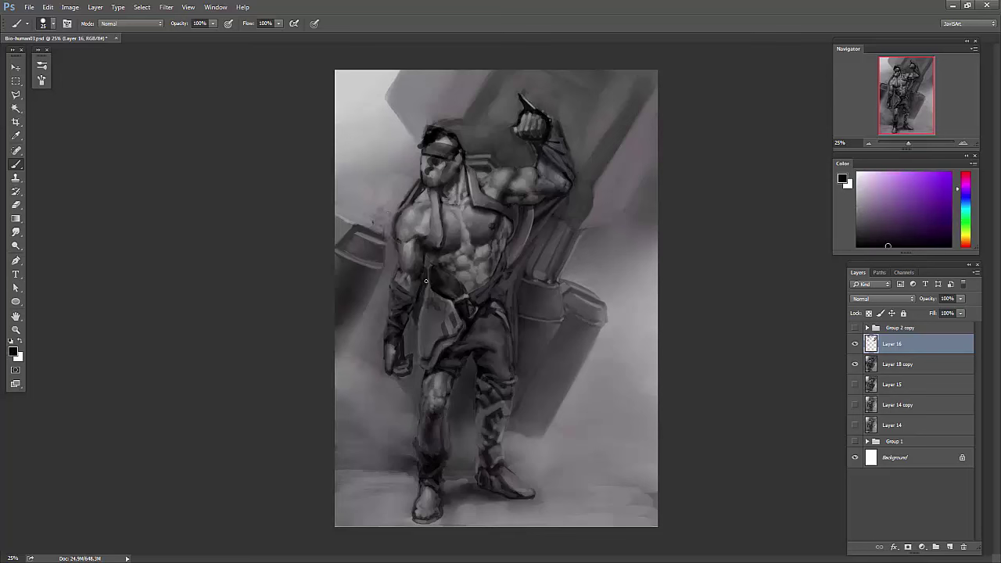
alt+click(408, 335)
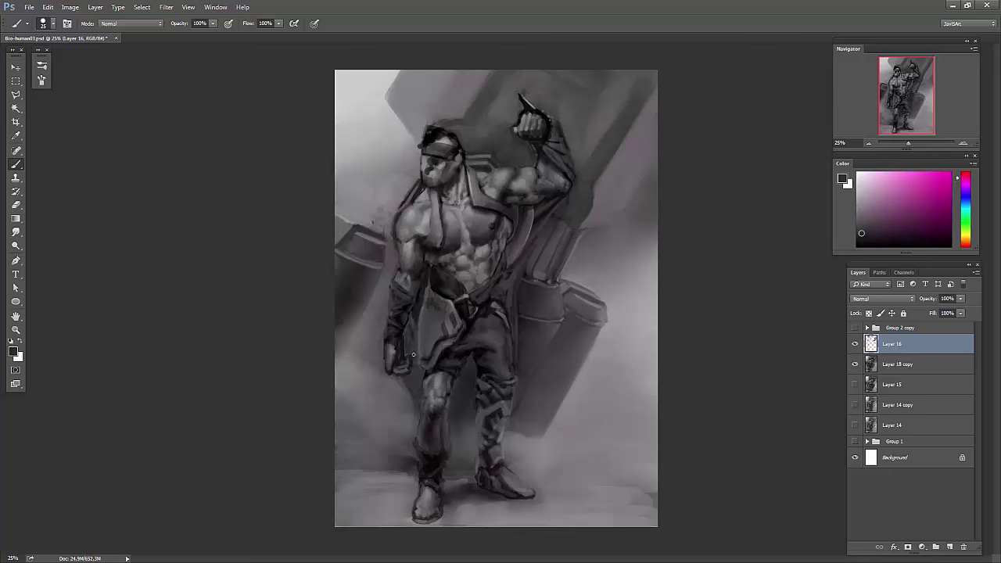
alt+click(406, 387)
alt+click(412, 402)
- Resample magenta and purple chest tones and keep painting down toward the legs
alt+click(407, 197)
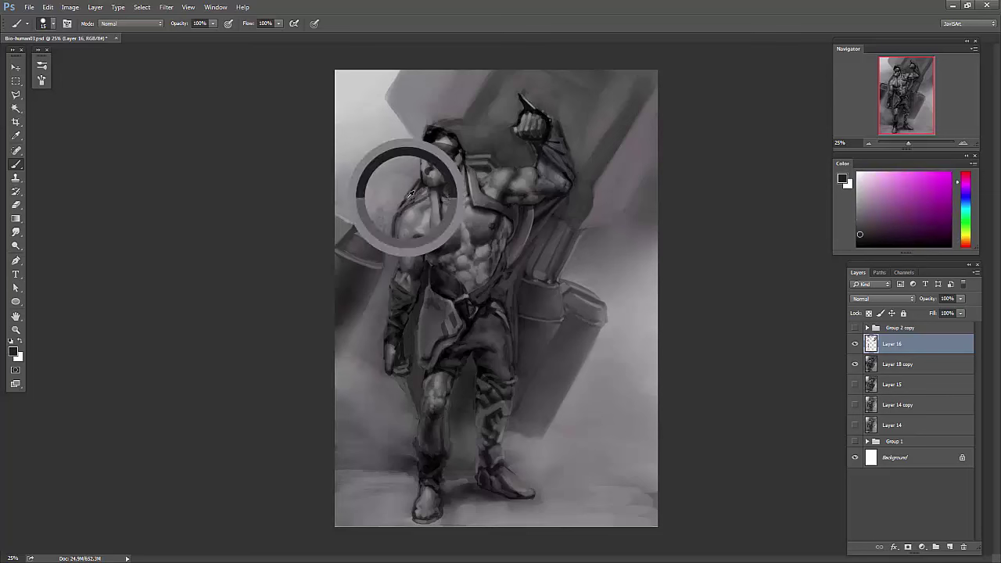
alt+click(423, 196)
alt+click(446, 195)
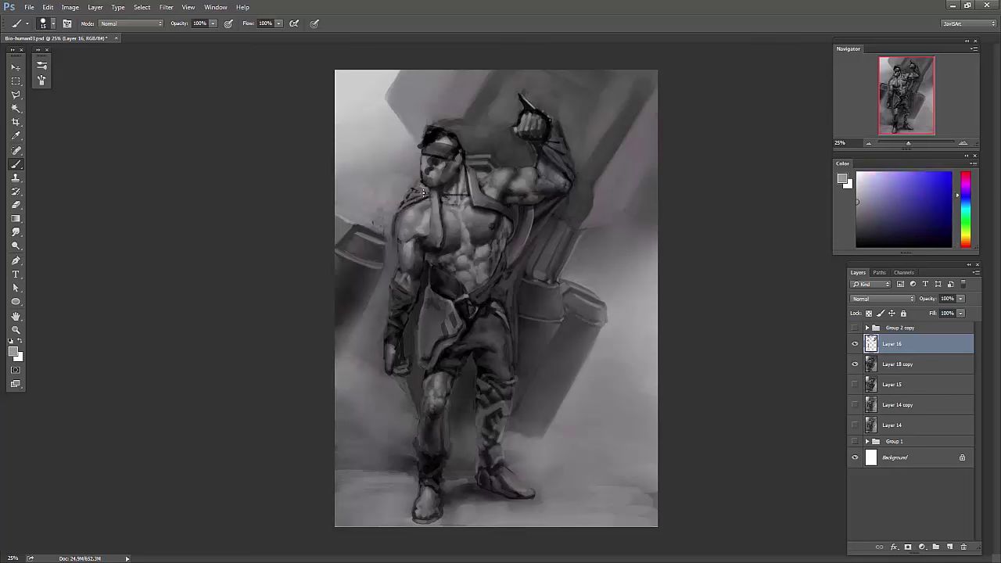
alt+click(414, 191)
alt+click(402, 216)
alt+click(465, 430)
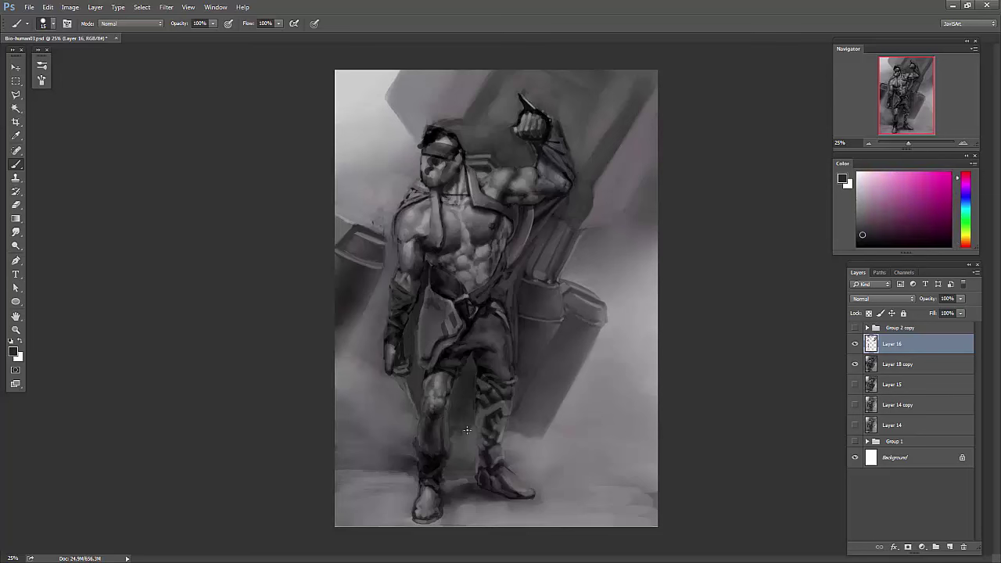
alt+click(425, 346)
- Alternate between smudging and brushing magenta tones, switching between Layer 18 and Layer 16
key(r)
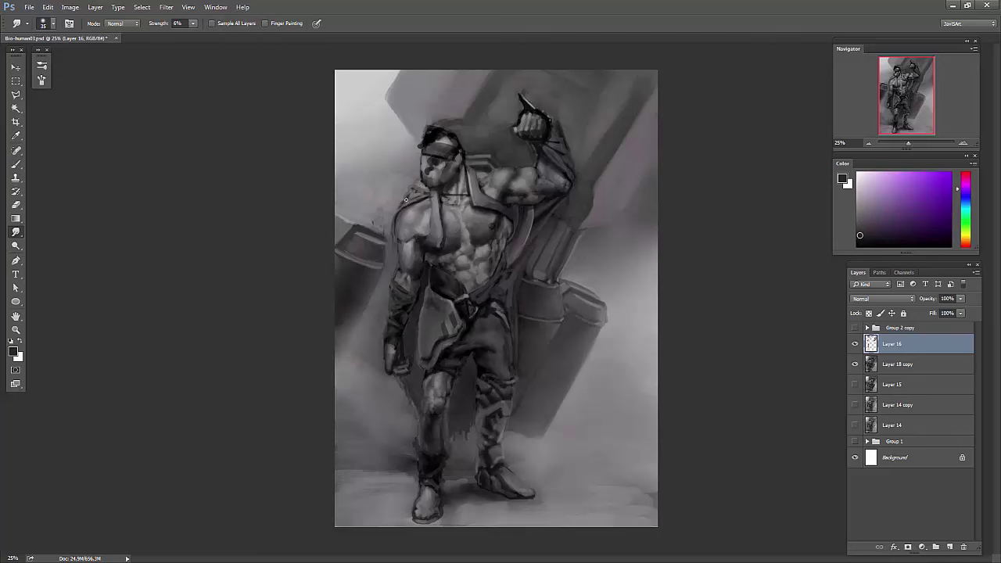
key(b)
alt+click(415, 196)
alt+click(425, 189)
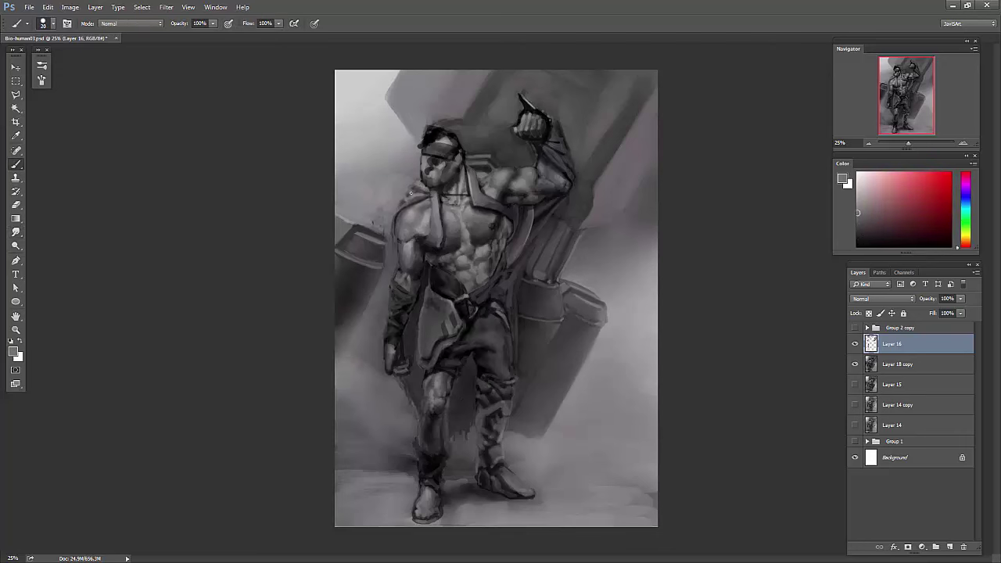
key(r)
key(alt+bracketleft)
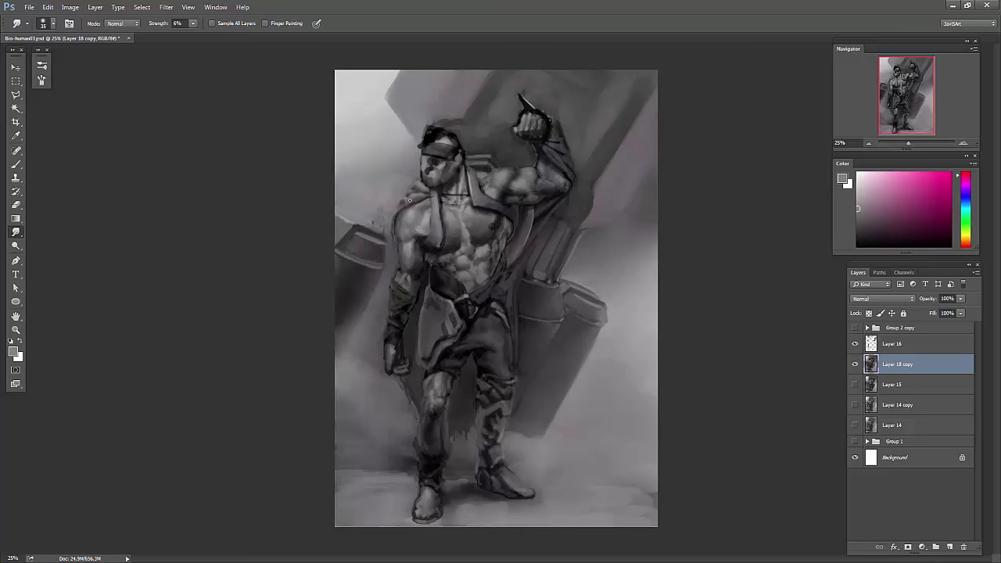
key(alt+bracketright)
key(b)
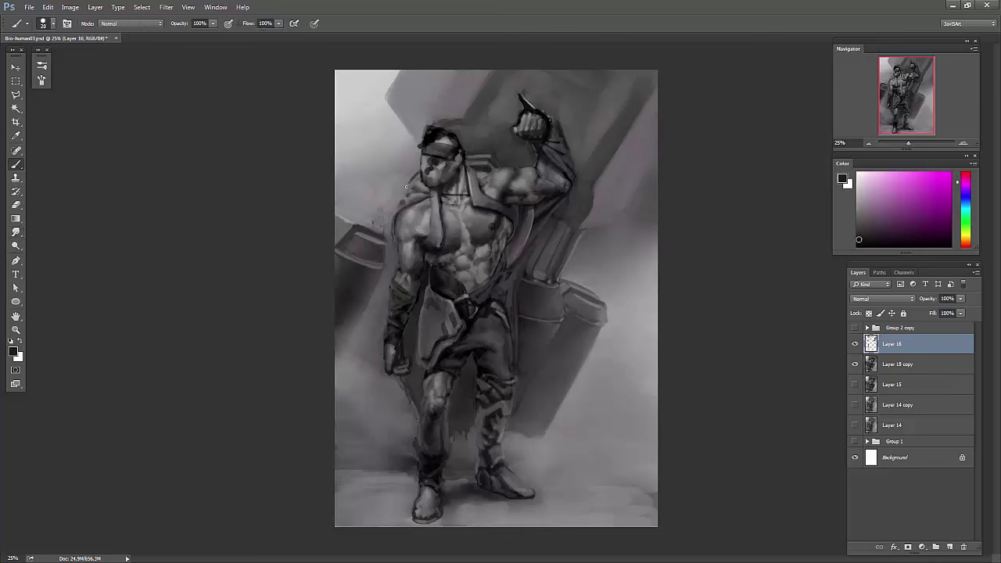
- Paint light grey and pink tones, smudge them, and erase a patch left of the shoulder
alt+click(414, 183)
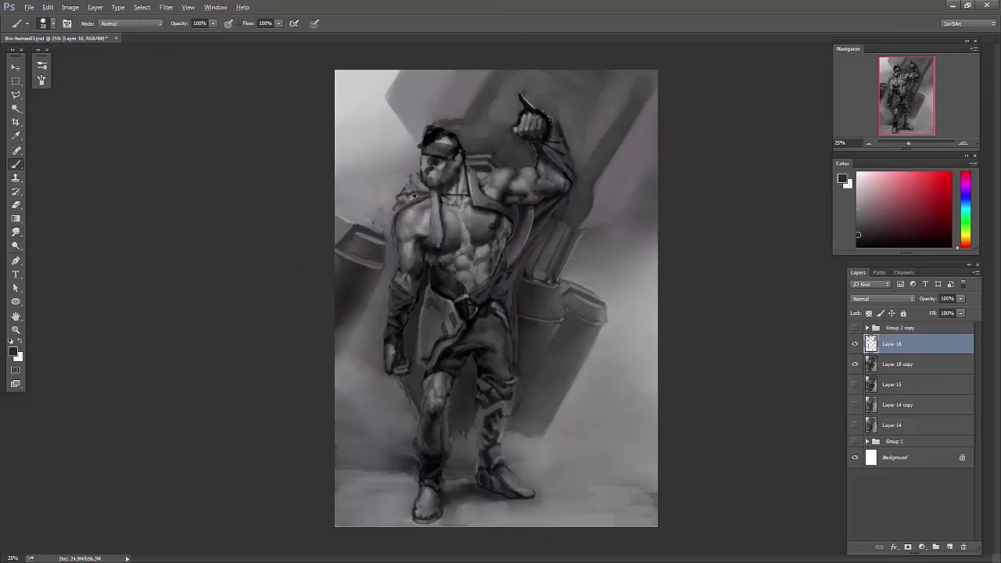
alt+click(418, 173)
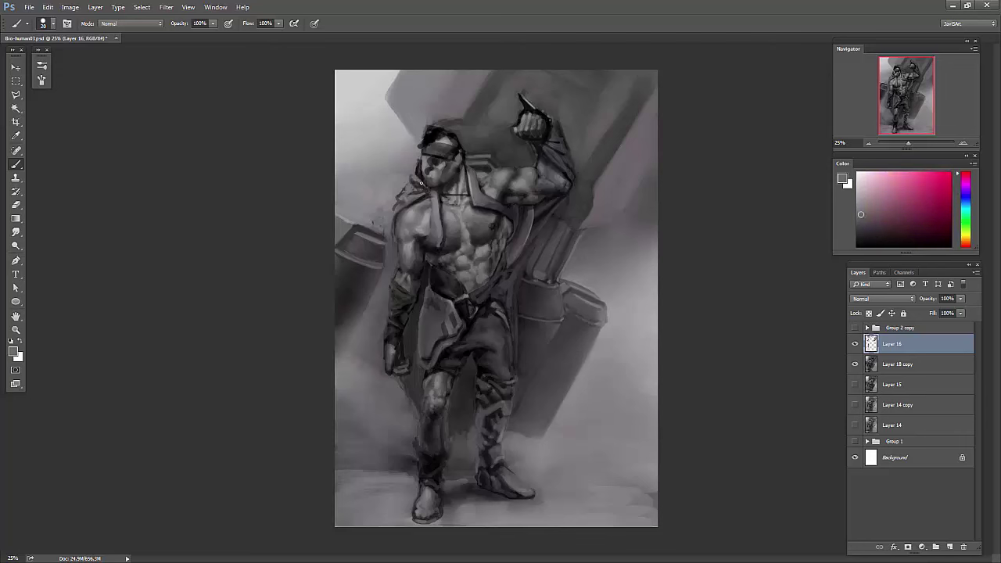
alt+click(416, 164)
alt+click(399, 202)
key(r)
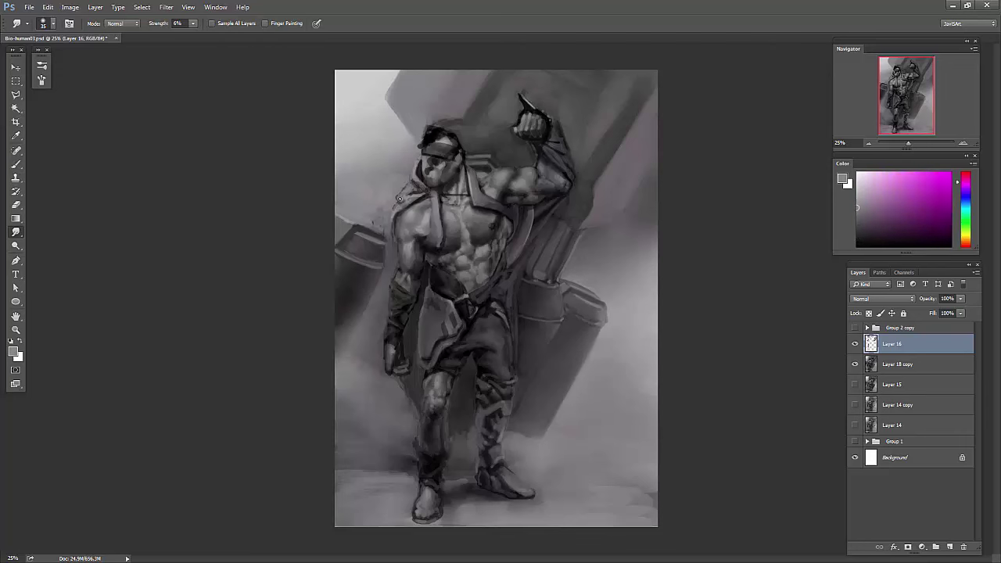
key(e)
drag(387, 235, 402, 222)
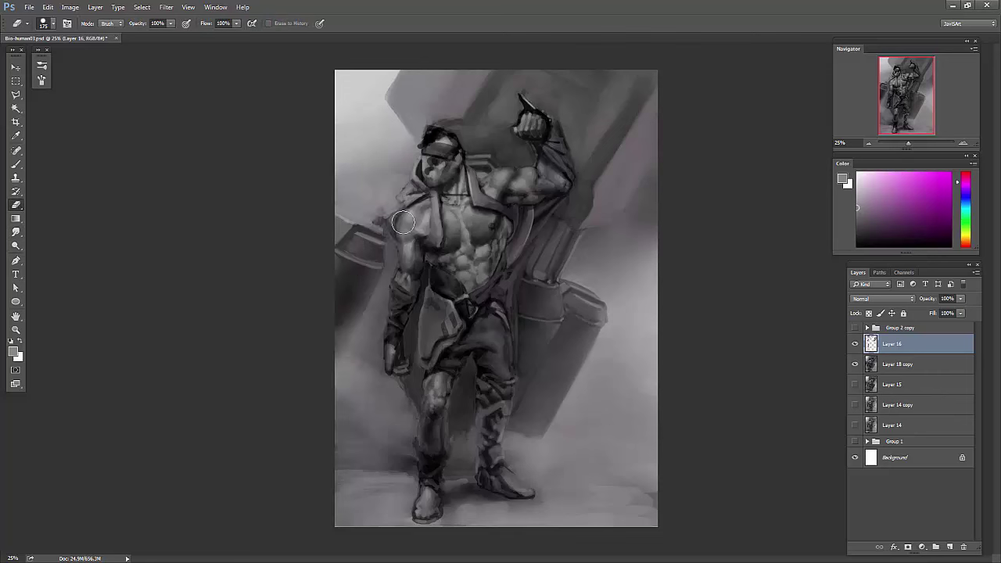
key(b)
- Flip the canvas back and paint dark and black tones with a larger brush, then smudge
alt+click(426, 204)
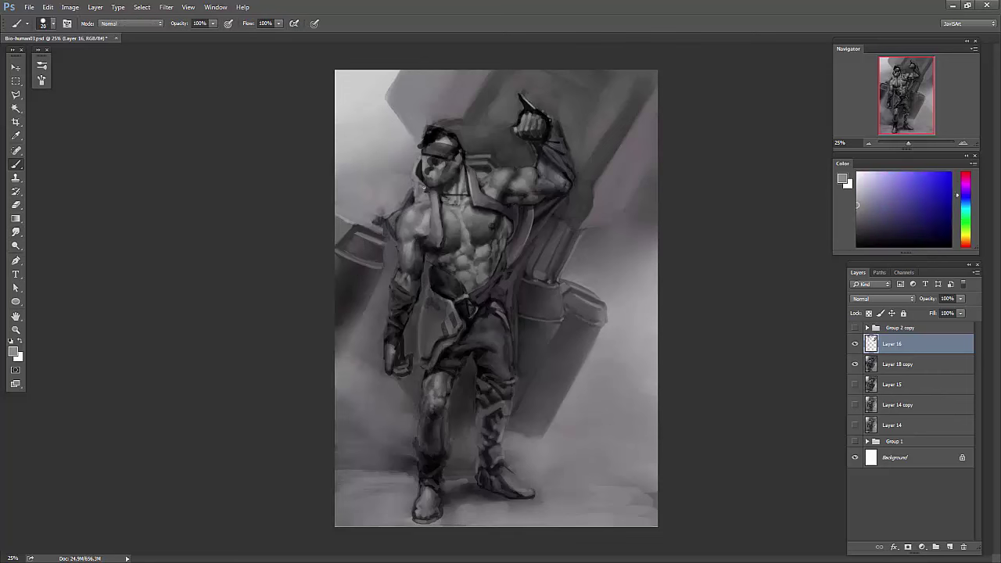
alt+click(435, 201)
alt+click(430, 190)
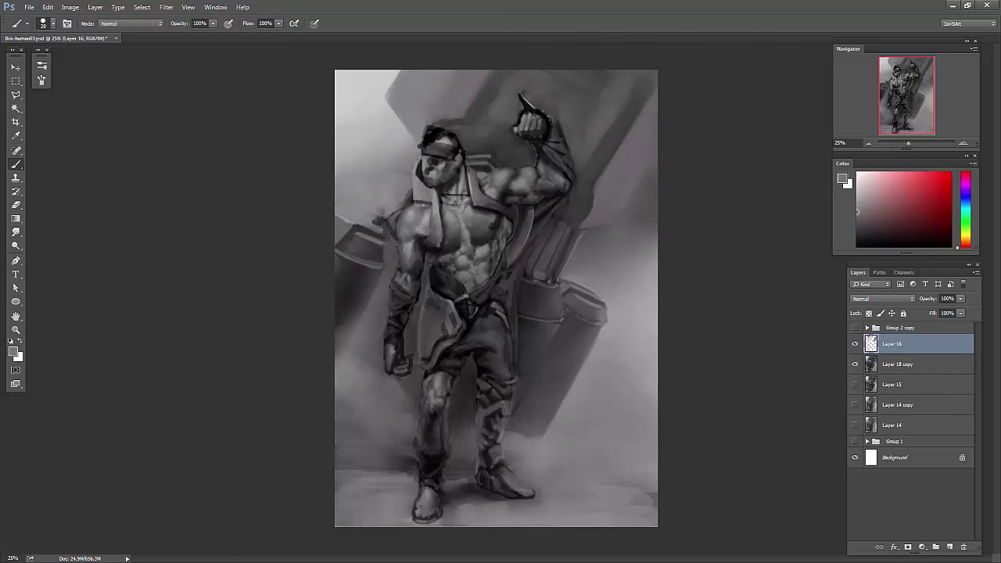
key(h)
alt+click(561, 191)
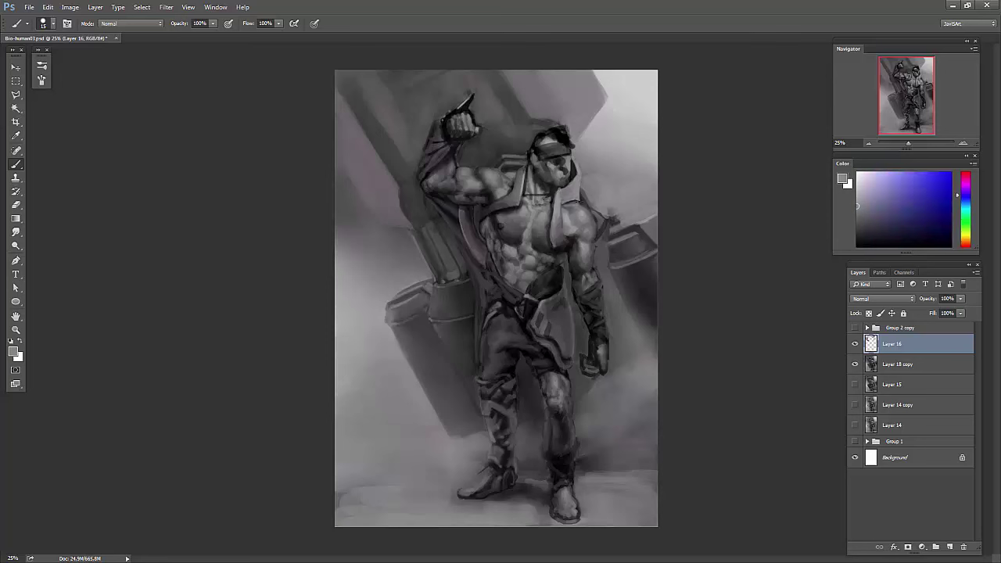
alt+click(523, 180)
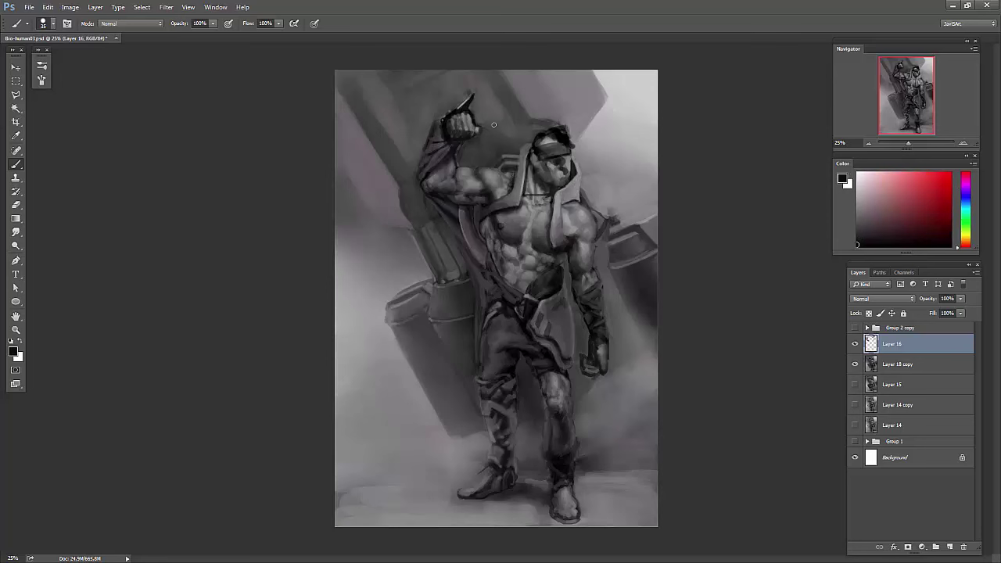
key(bracketright)
key(bracketright)
key(bracketright)
key(x)
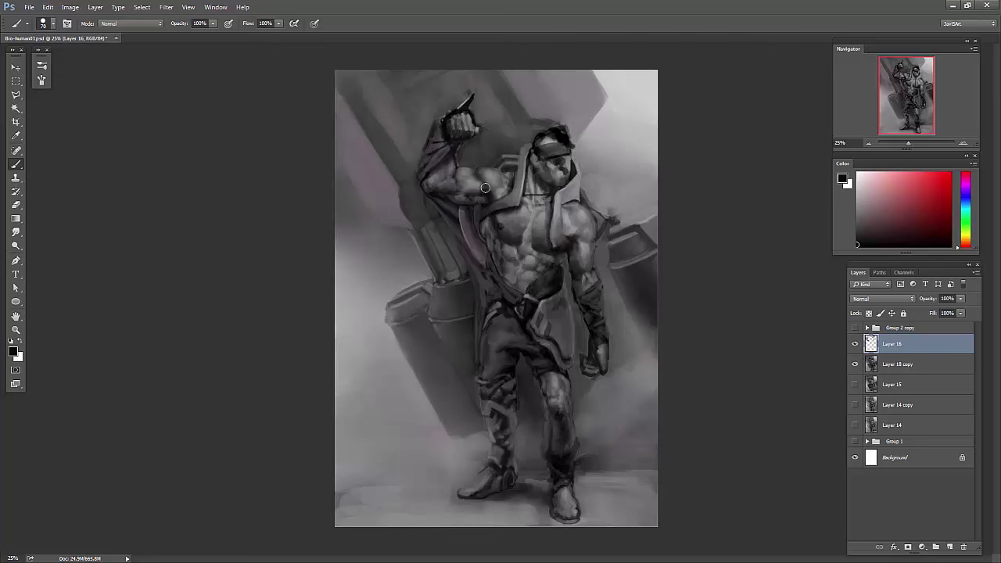
key(bracketright)
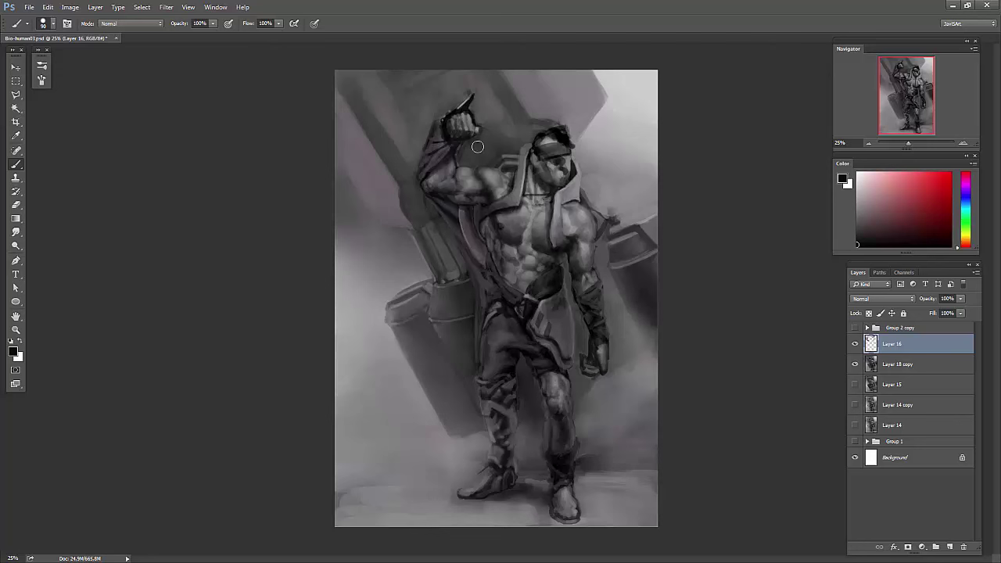
key(r)
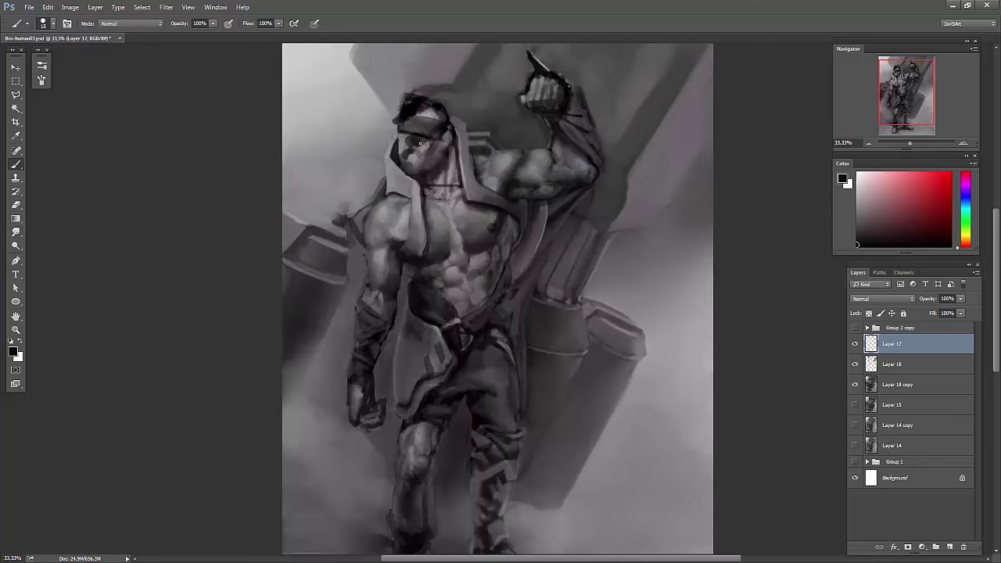
- On Layer 16, tint the figure's right side pinkish and paint light cheek and eye highlights
click(891, 363)
alt+click(457, 183)
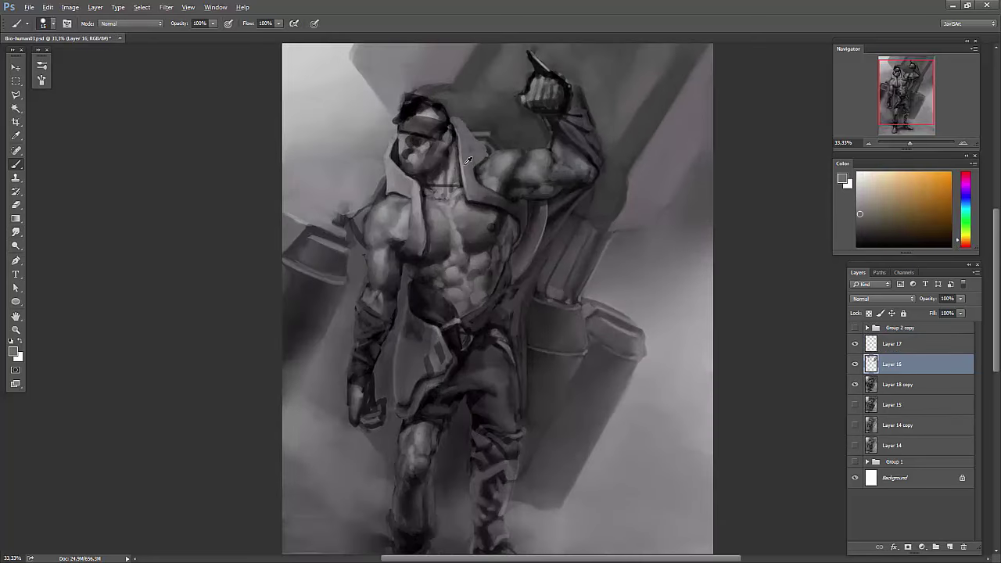
drag(525, 159, 474, 153)
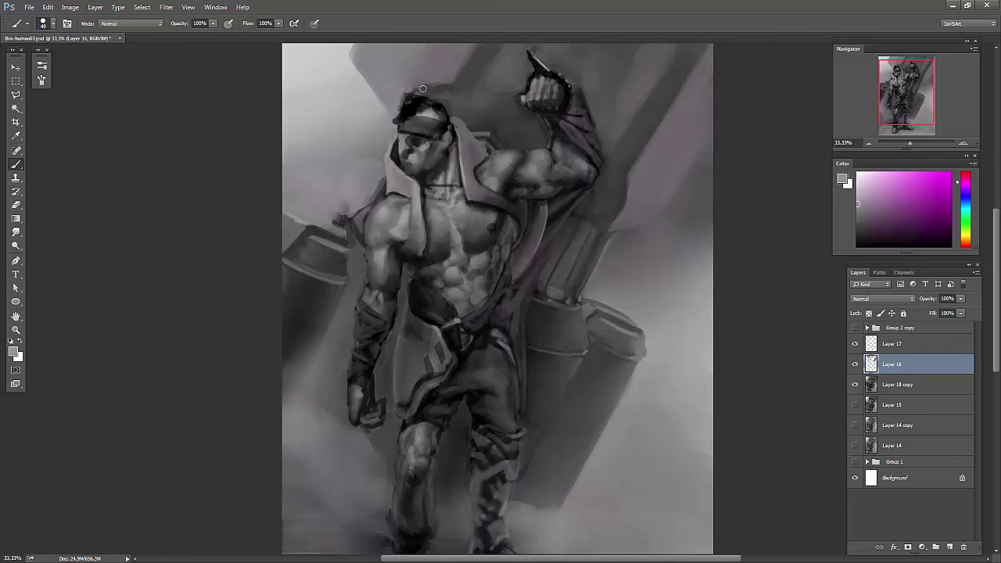
alt+click(394, 111)
alt+click(437, 106)
alt+click(448, 138)
alt+click(430, 159)
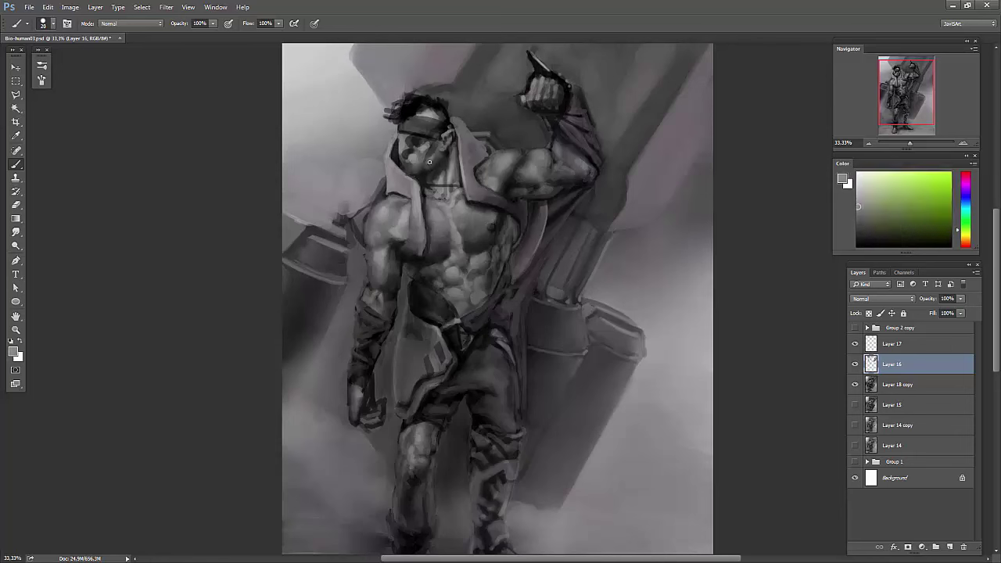
alt+click(418, 166)
alt+click(419, 145)
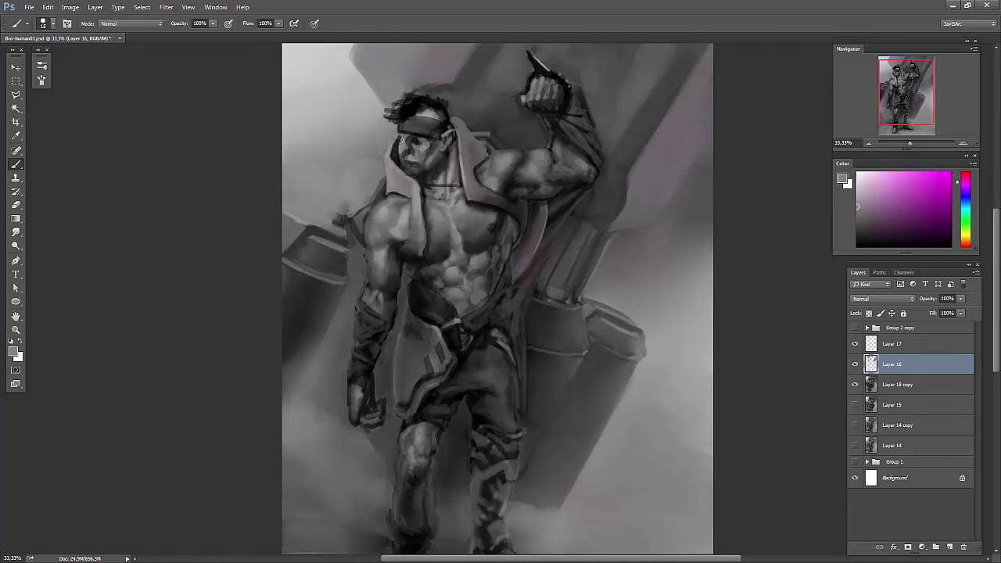
drag(419, 166, 414, 148)
alt+click(428, 114)
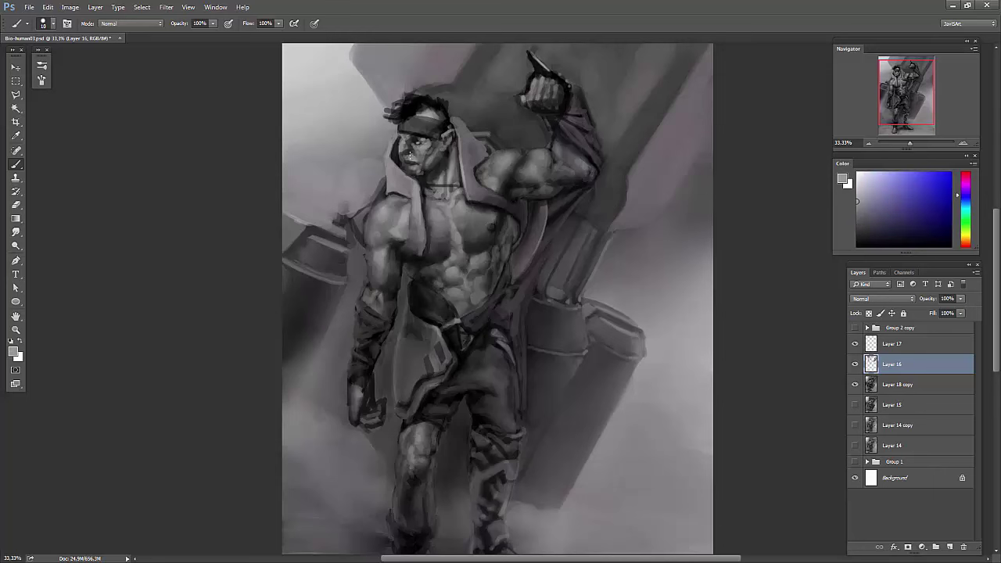
- Zoom in and repaint the headband, face and chin lighter and smoother
click(963, 143)
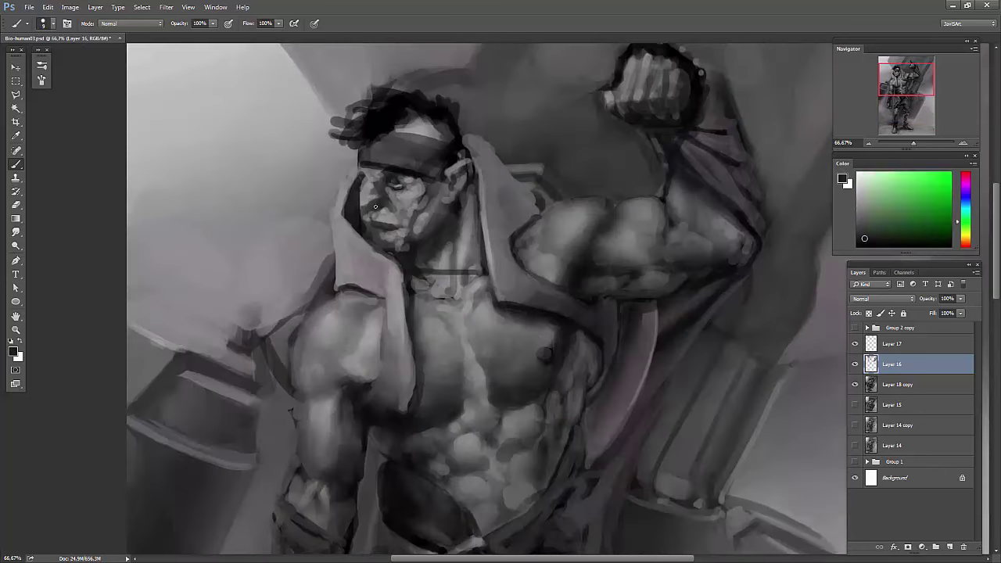
alt+click(382, 201)
alt+click(422, 160)
mouse_move(443, 148)
mouse_down()
mouse_move(422, 172)
mouse_move(358, 165)
mouse_up()
alt+click(414, 156)
drag(380, 234, 367, 225)
- Repaint the coat collar beside the face, pick a magenta-tinted grey, and zoom out
alt+click(403, 193)
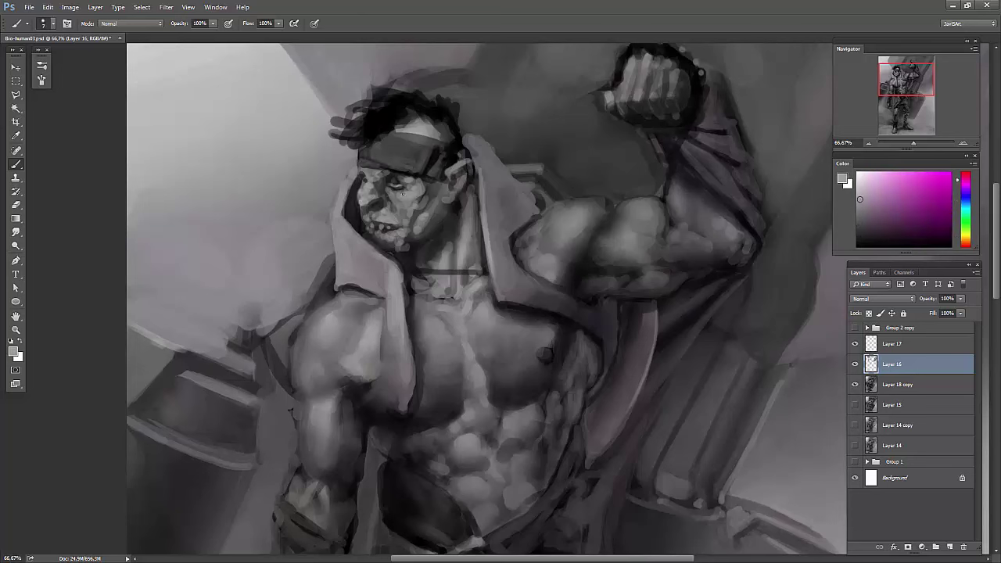
drag(442, 196, 446, 228)
alt+click(450, 215)
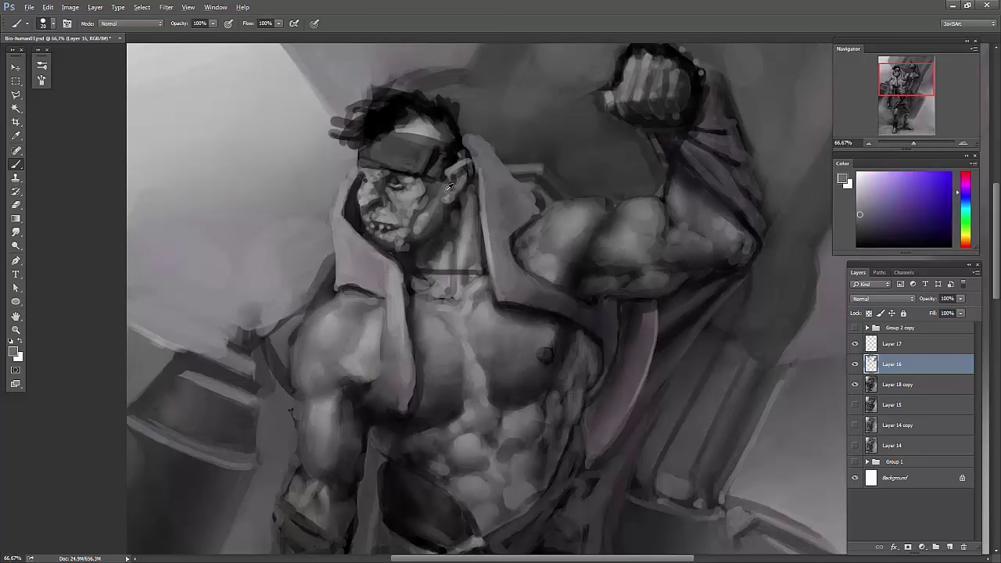
drag(453, 157, 485, 160)
alt+click(535, 217)
alt+click(603, 365)
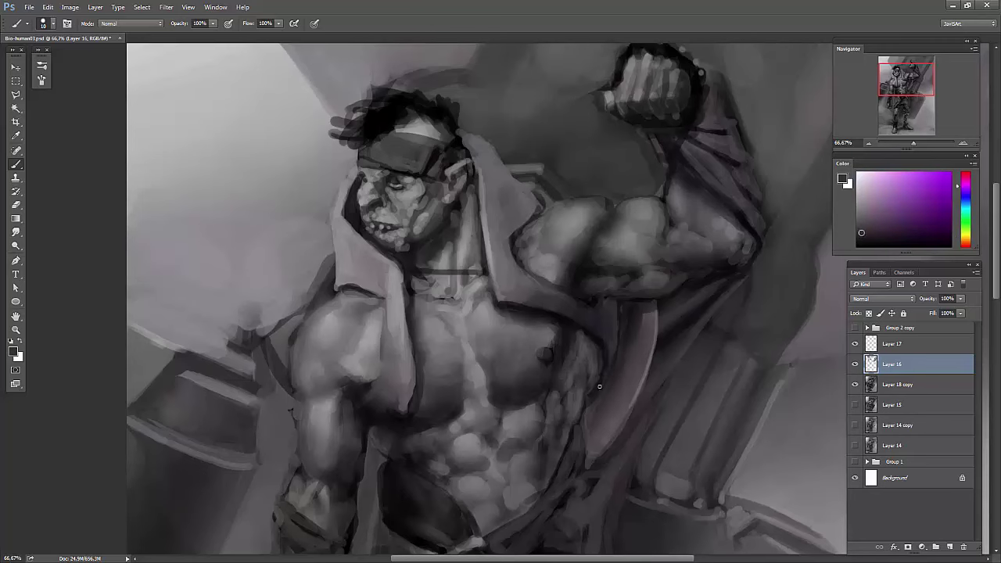
alt+click(622, 317)
alt+click(567, 373)
click(867, 143)
click(866, 144)
click(866, 144)
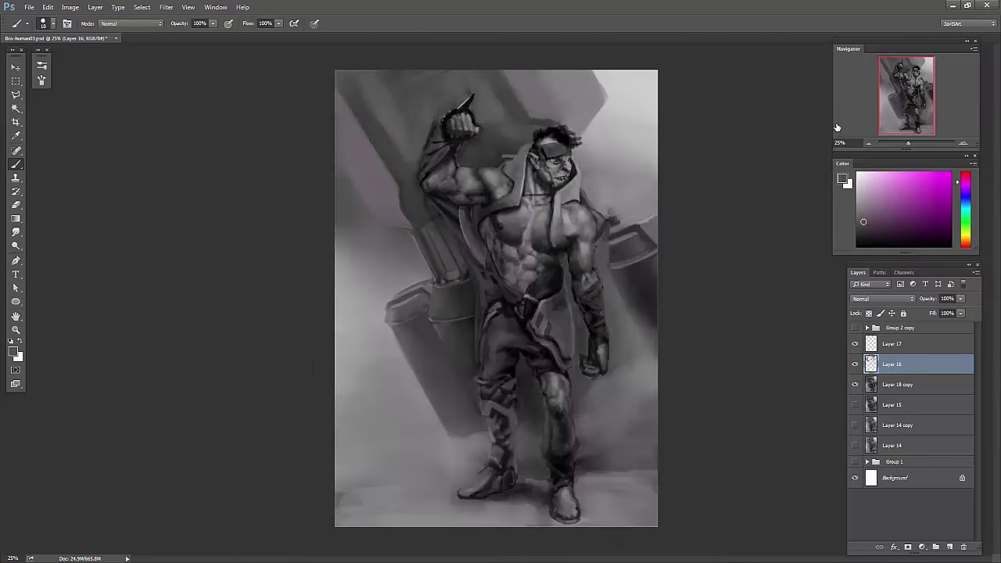
- On Layer 17, paint broad pinkish-grey strokes at the top right and near the fist, then smudge at 6%
alt+click(557, 221)
key(alt+bracketright)
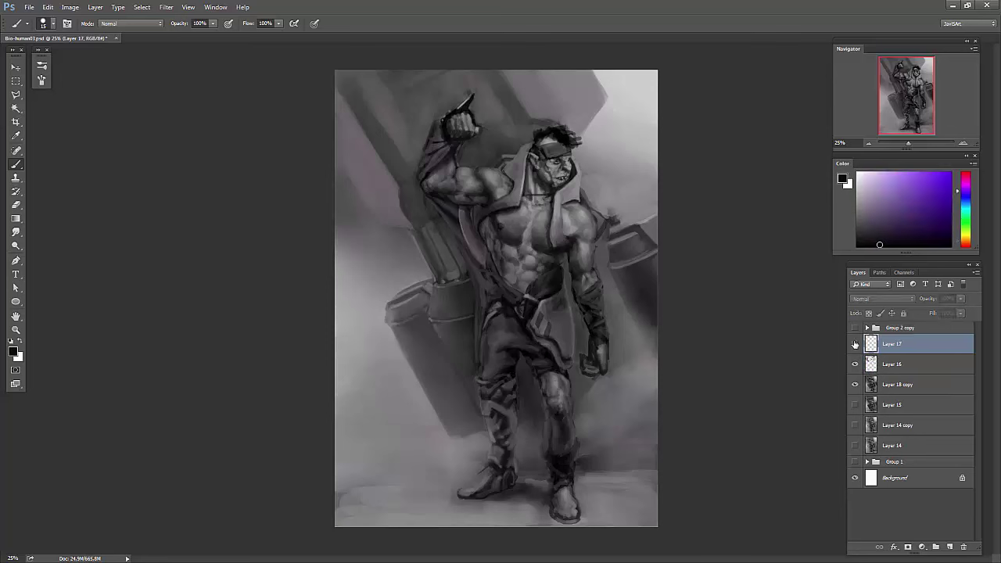
alt+click(596, 211)
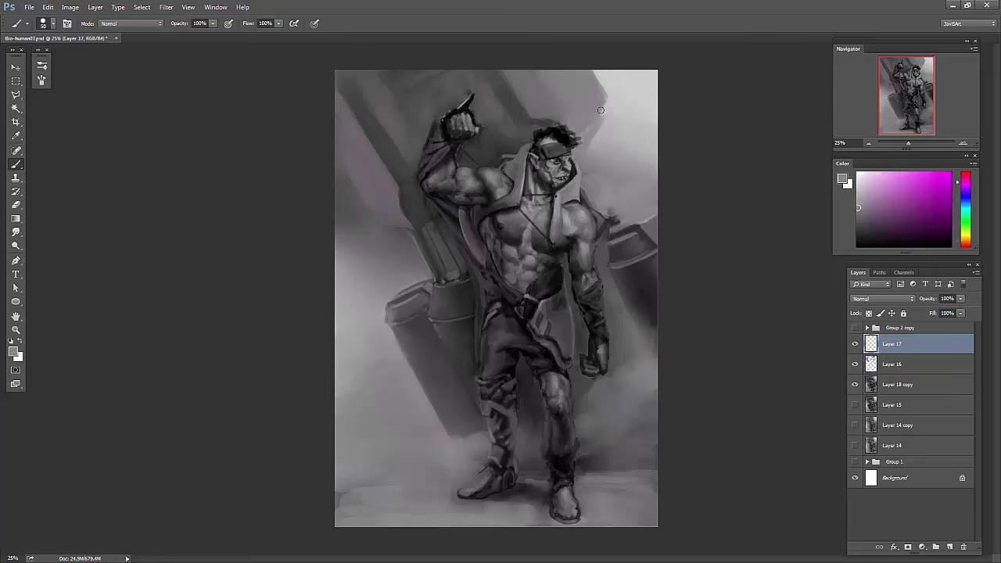
drag(585, 144, 602, 101)
alt+click(437, 144)
mouse_move(443, 127)
mouse_down()
mouse_move(431, 146)
mouse_move(445, 128)
mouse_up()
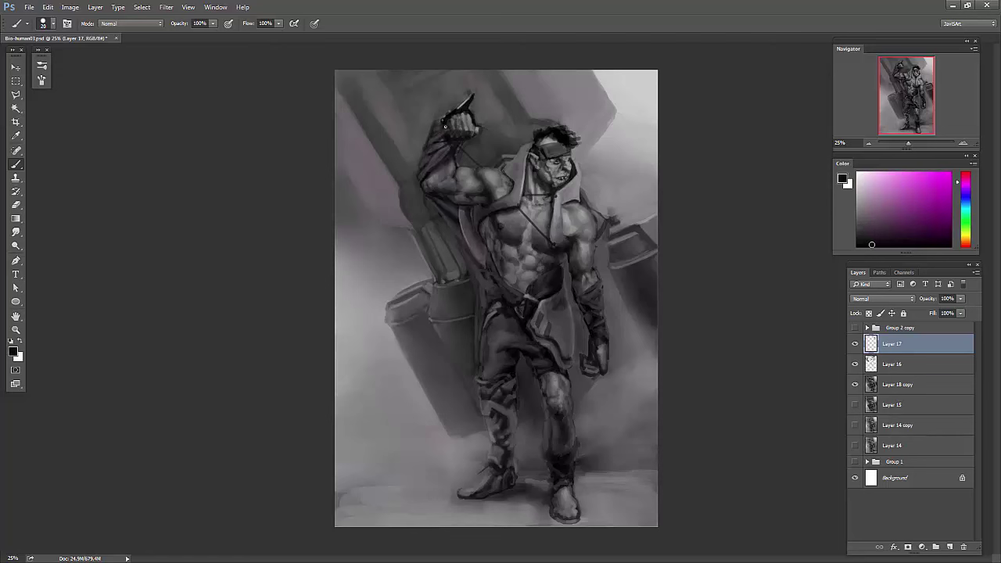
alt+click(469, 167)
key(r)
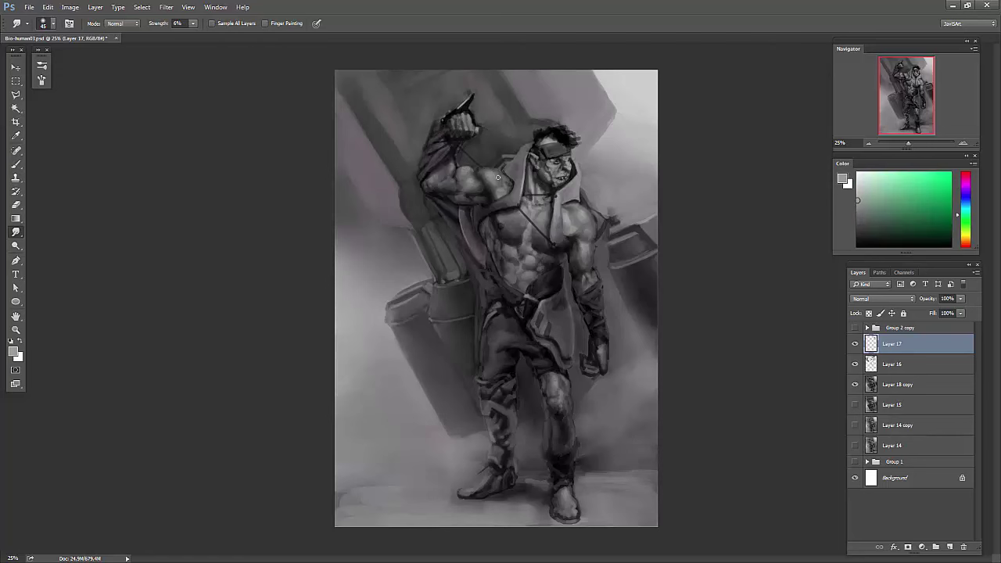
- Merge the visible layers into new Layer 18 and darken it with Levels midtone 0.78
click(48, 7)
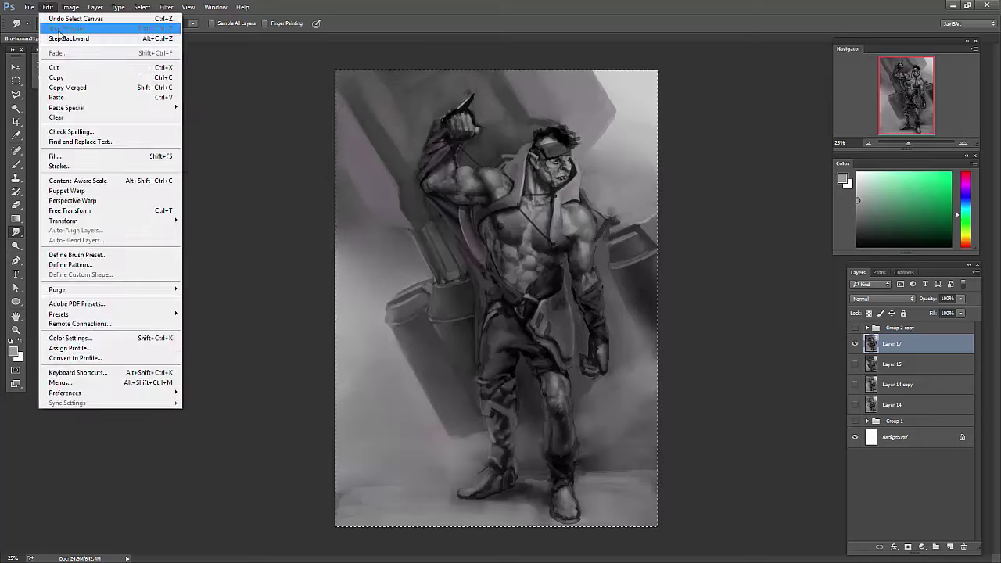
key(ctrl+l)
drag(98, 162, 110, 163)
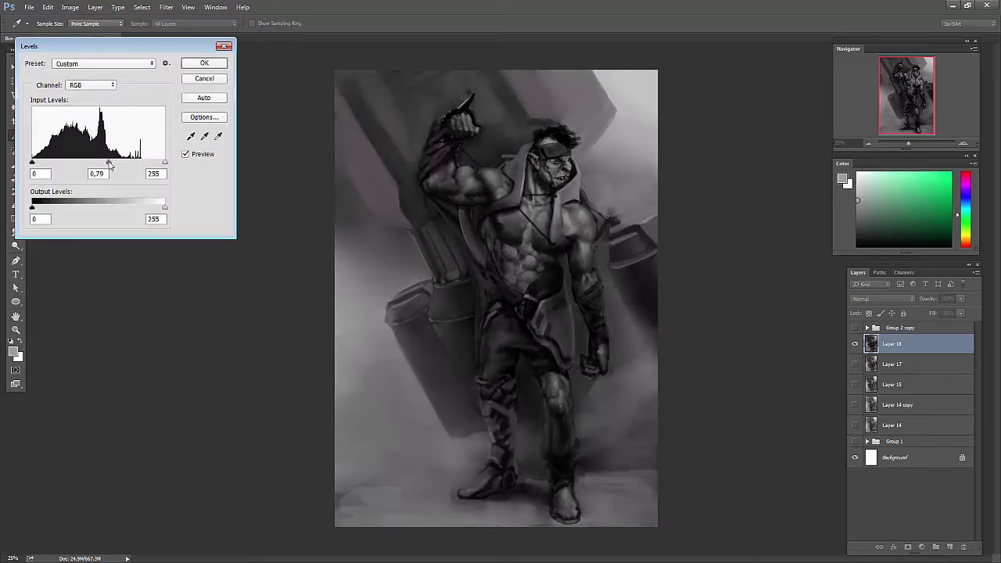
key(Return)
click(854, 364)
- Mask Layer 18 and paint black to restore the lighter chest, arm, head and shoulder
click(907, 546)
key(d)
key(b)
mouse_move(581, 235)
mouse_down()
mouse_move(467, 178)
mouse_move(466, 124)
mouse_up()
mouse_move(557, 147)
mouse_down()
mouse_move(524, 229)
mouse_move(485, 271)
mouse_up()
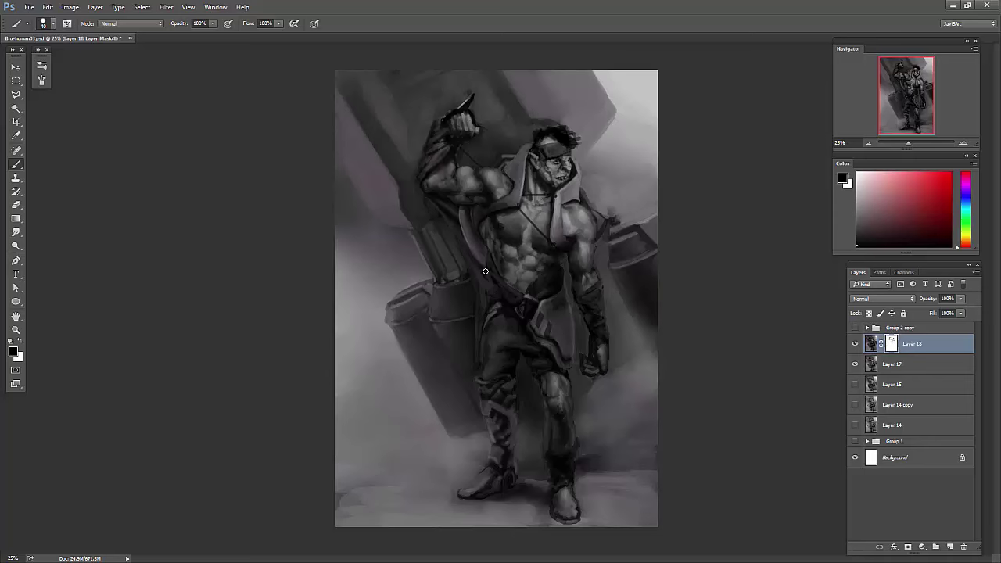
key(bracketright)
key(bracketright)
key(bracketright)
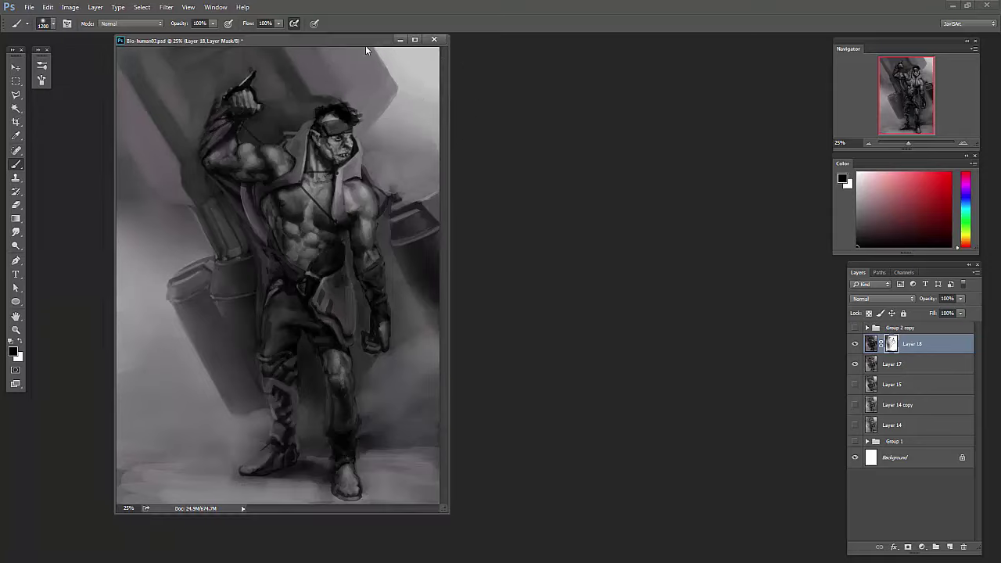
key(bracketleft)
key(bracketleft)
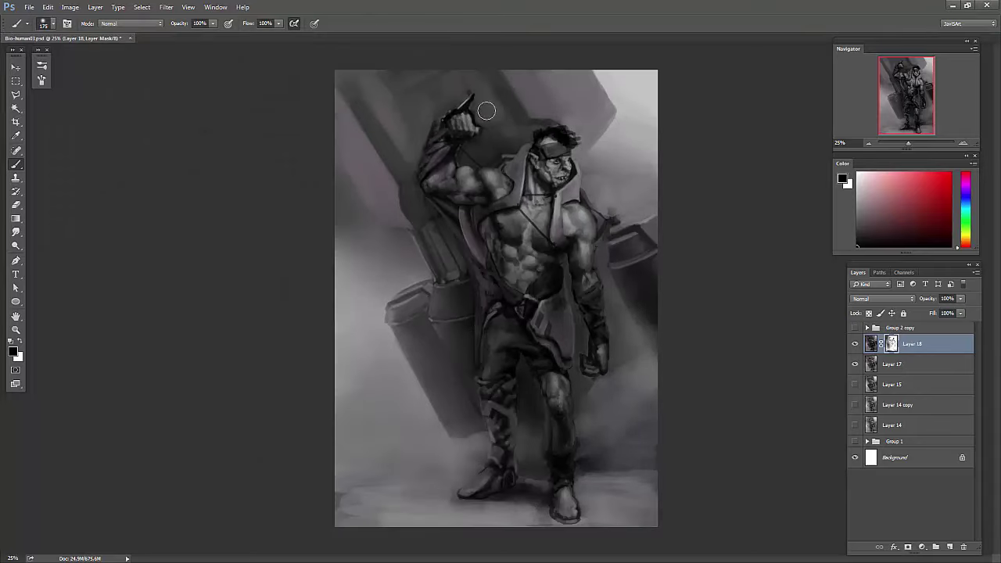
click(855, 345)
key(bracketright)
key(bracketright)
key(bracketright)
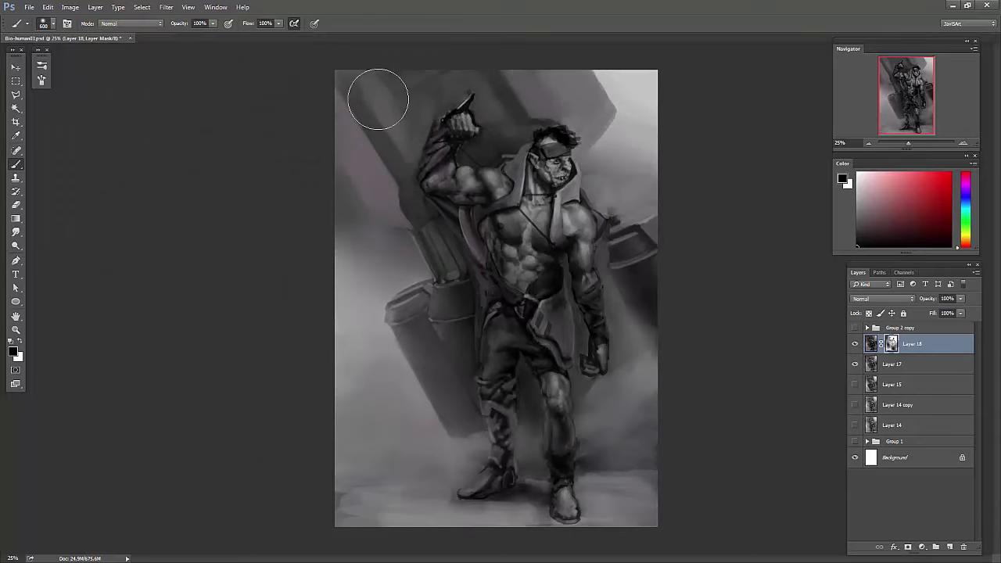
- Flip the canvas to check the composition and duplicate Layer 17
key(h)
key(h)
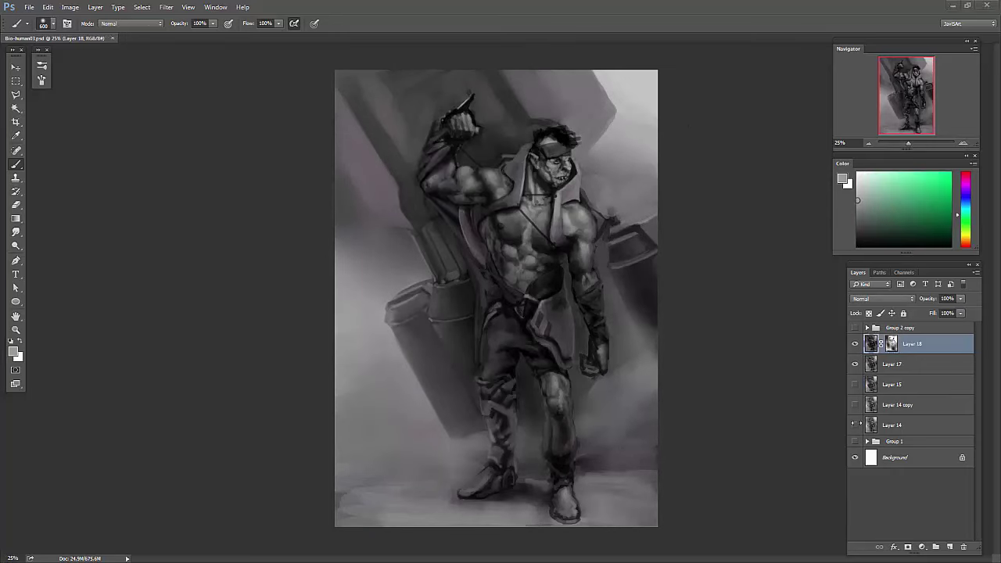
click(891, 363)
key(ctrl+j)
- Start a Polygonal Lasso outline of the man around the head, hand and inner arm
click(891, 343)
key(l)
click(457, 167)
click(512, 154)
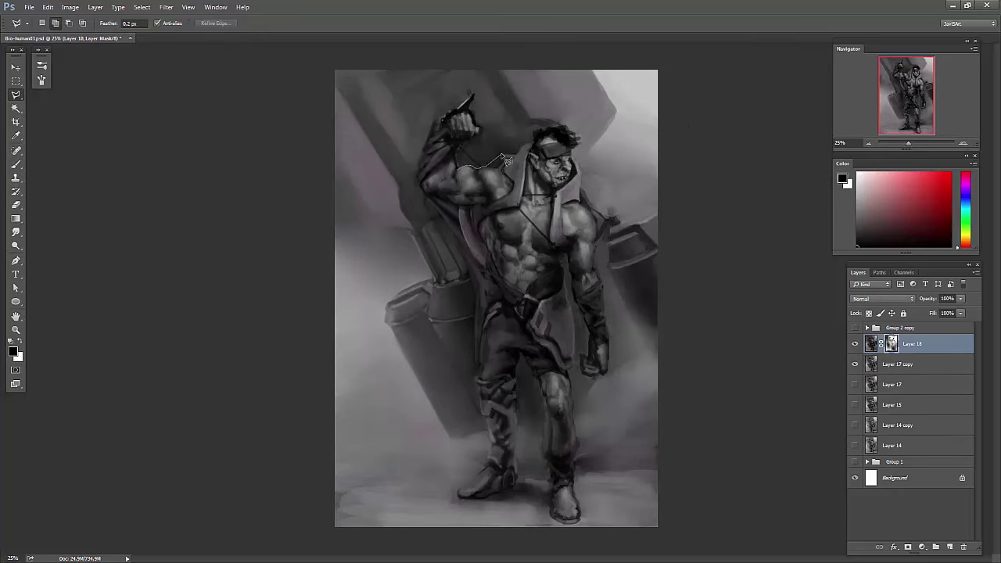
click(534, 134)
click(573, 137)
click(607, 368)
click(594, 377)
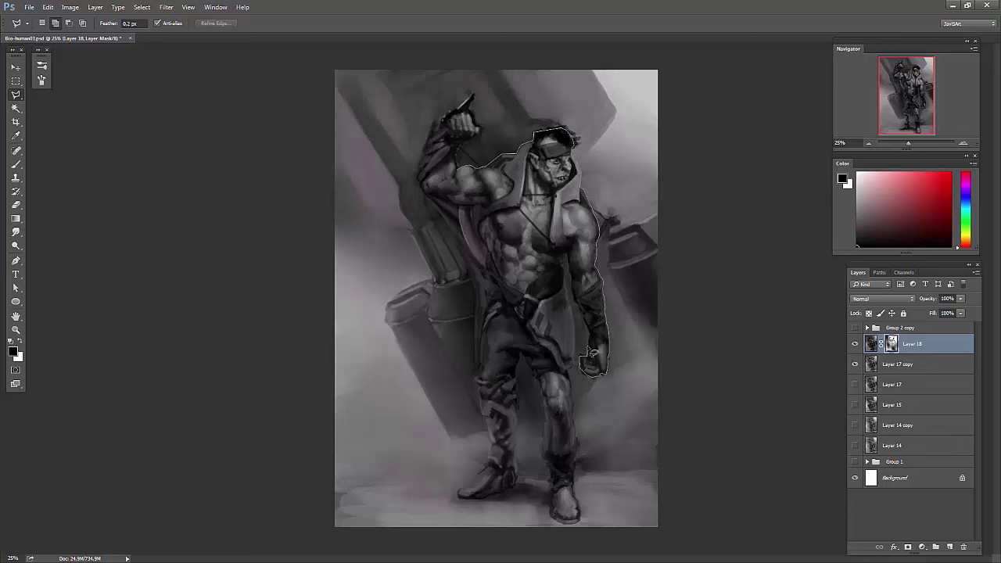
click(580, 361)
click(566, 268)
- Finish the outline around both legs and feet and close the selection
click(566, 522)
click(551, 518)
click(547, 475)
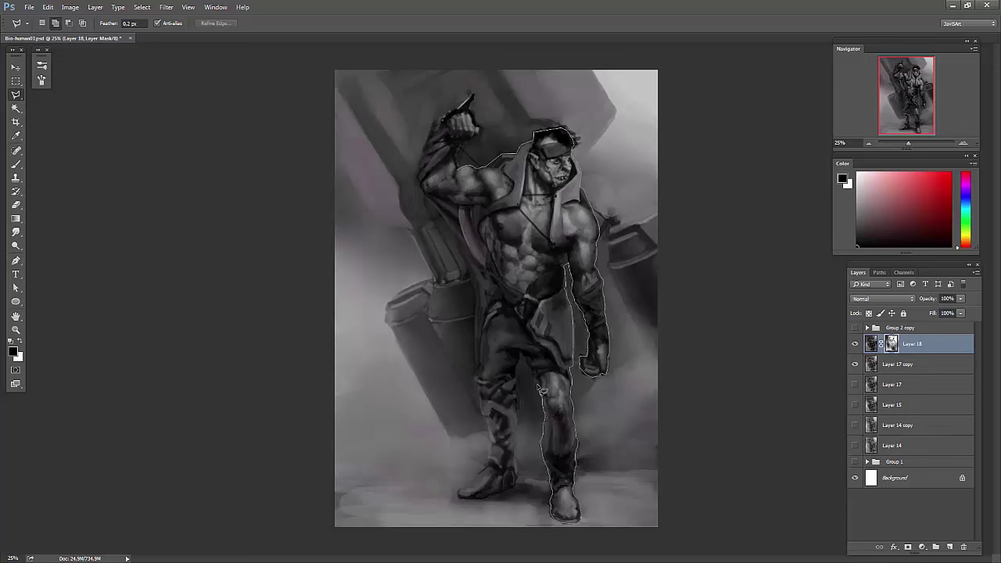
click(538, 387)
click(520, 358)
click(489, 422)
click(477, 379)
click(483, 356)
click(480, 305)
double_click(433, 125)
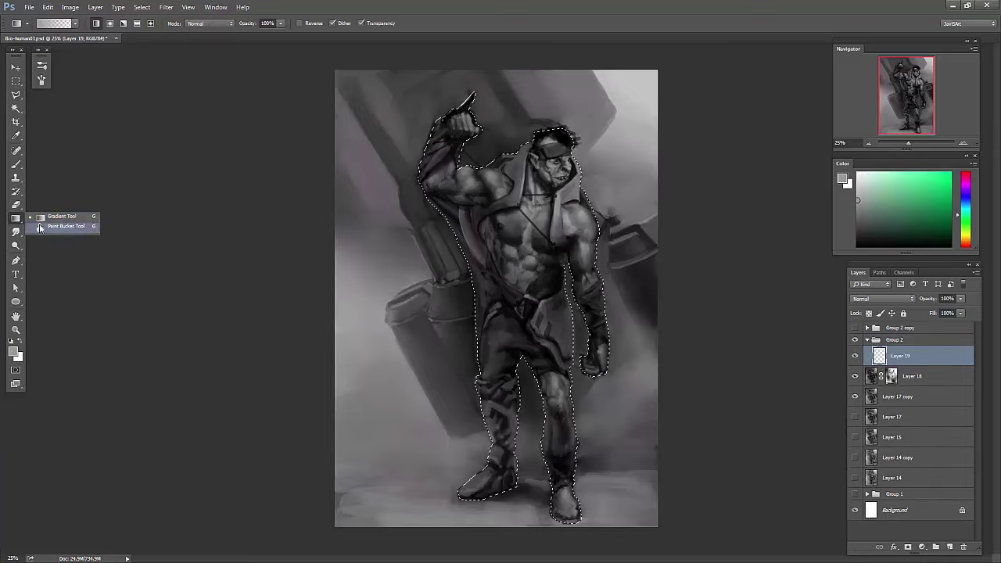
- Copy the selected figure to new Layer 19 and merge Layer 18 with Layer 17 copy
drag(16, 219, 47, 226)
key(ctrl+j)
key(b)
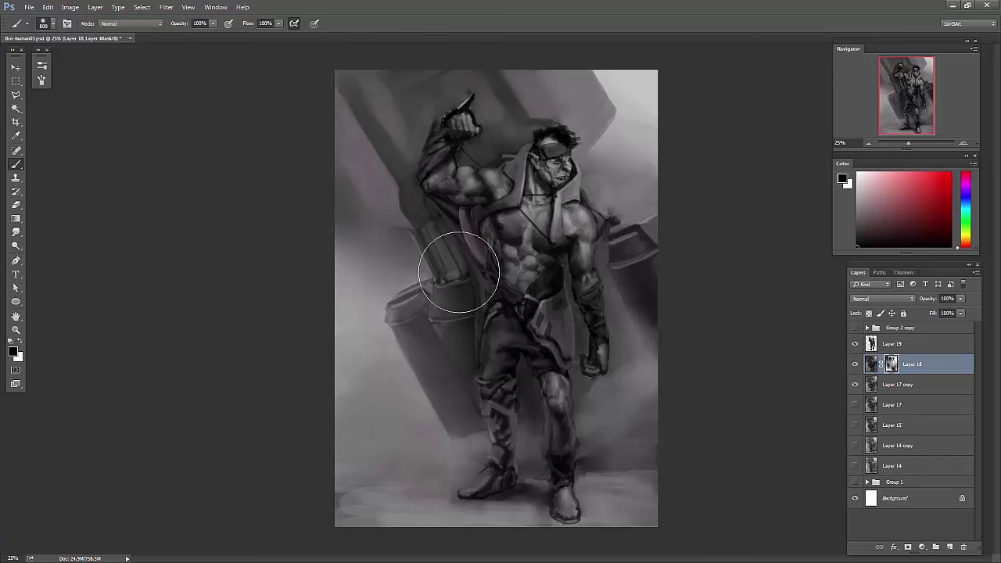
shift+click(891, 384)
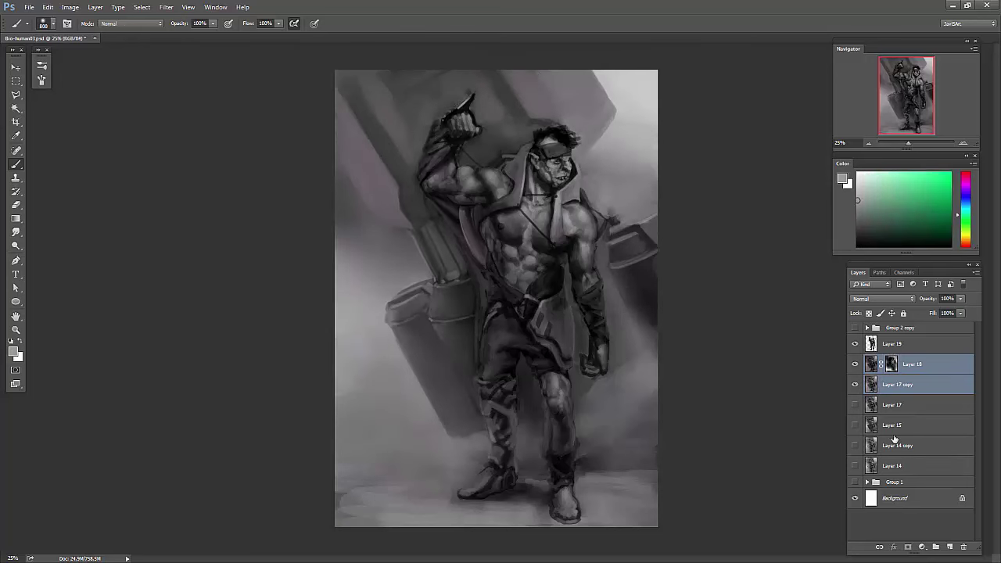
key(ctrl+e)
click(891, 343)
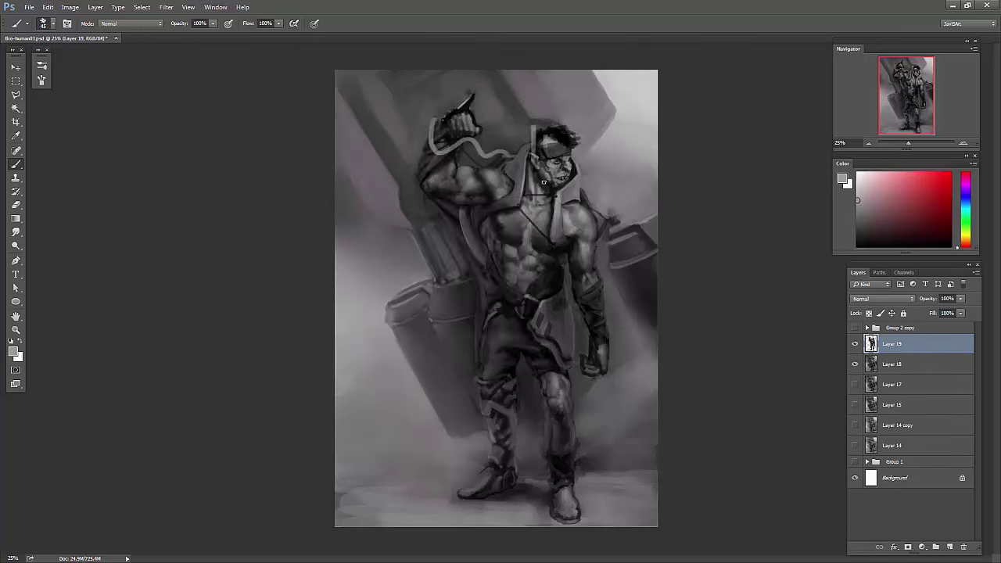
- Undo a stray reddish stroke along the arm and shrink the brush
drag(452, 137, 486, 243)
key(ctrl+z)
key(bracketleft)
key(bracketleft)
key(bracketleft)
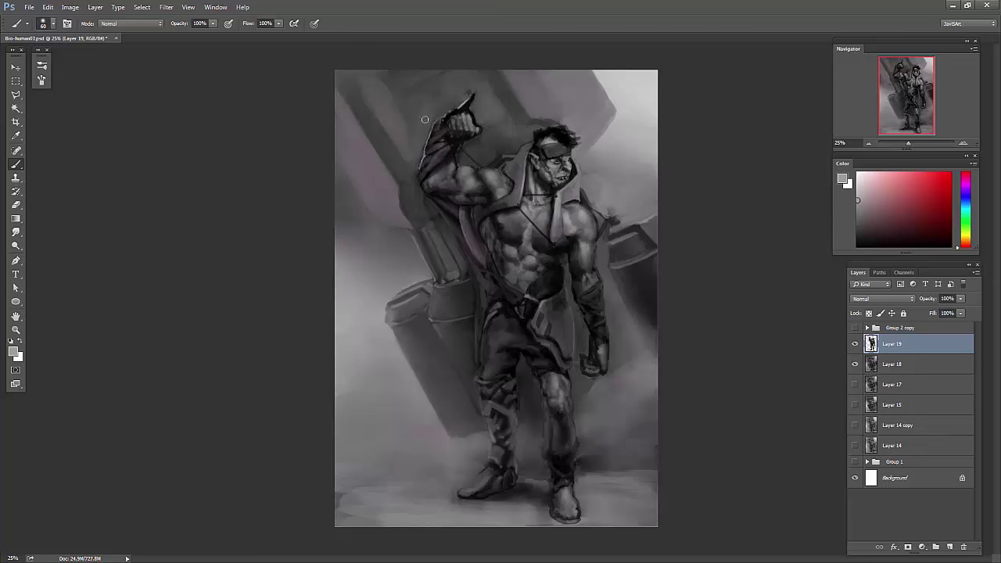
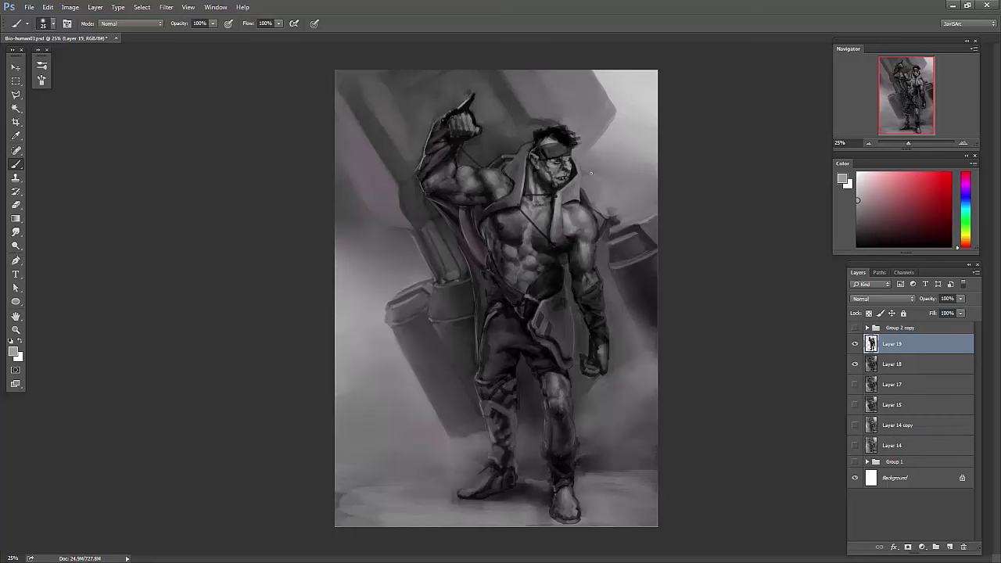
- Sample near-black, dark grey, magenta-grey and blue-tinted grey shading tones from the fist, arm and shoulder
scroll(397, 131, up, 3)
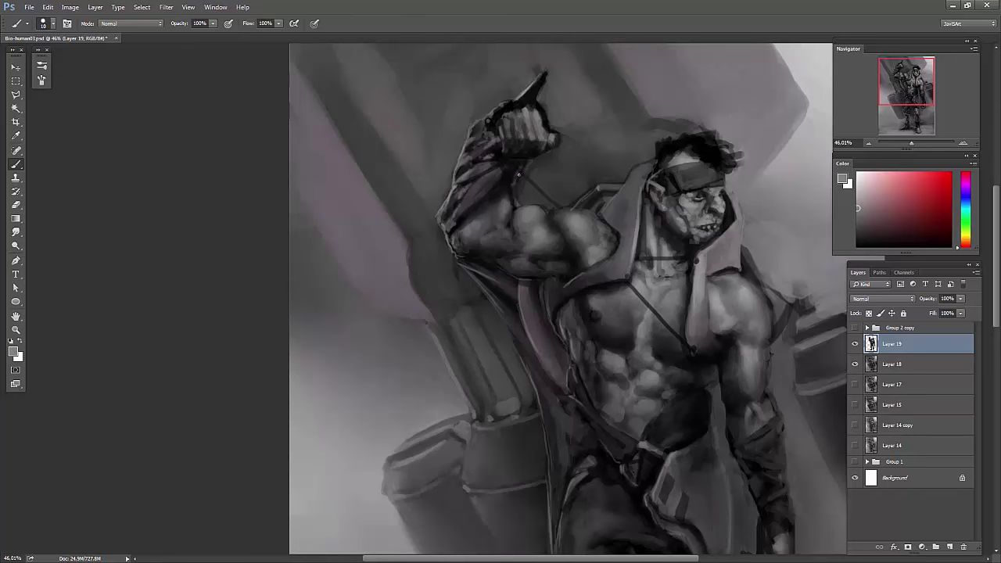
alt+click(526, 111)
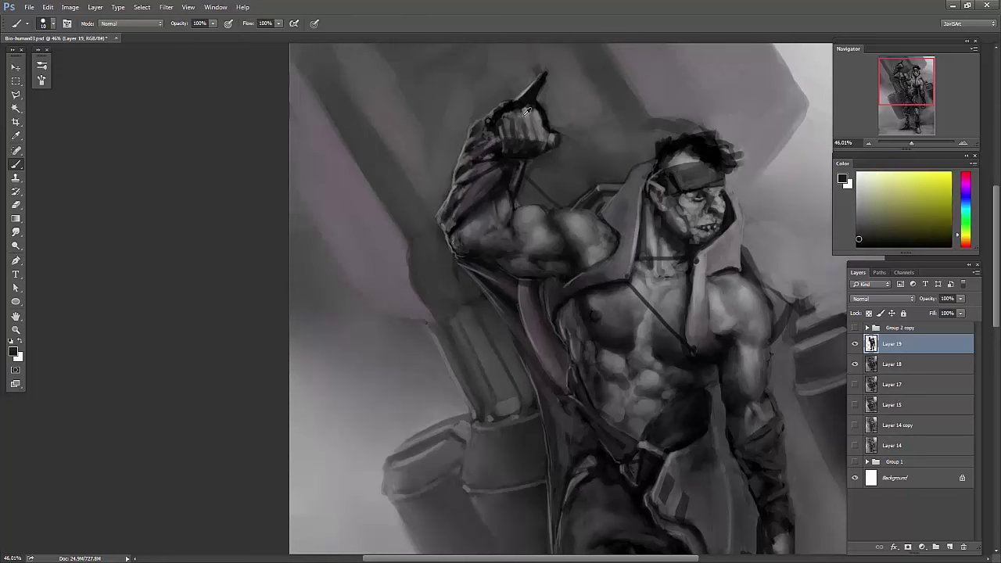
alt+click(526, 92)
key(bracketleft)
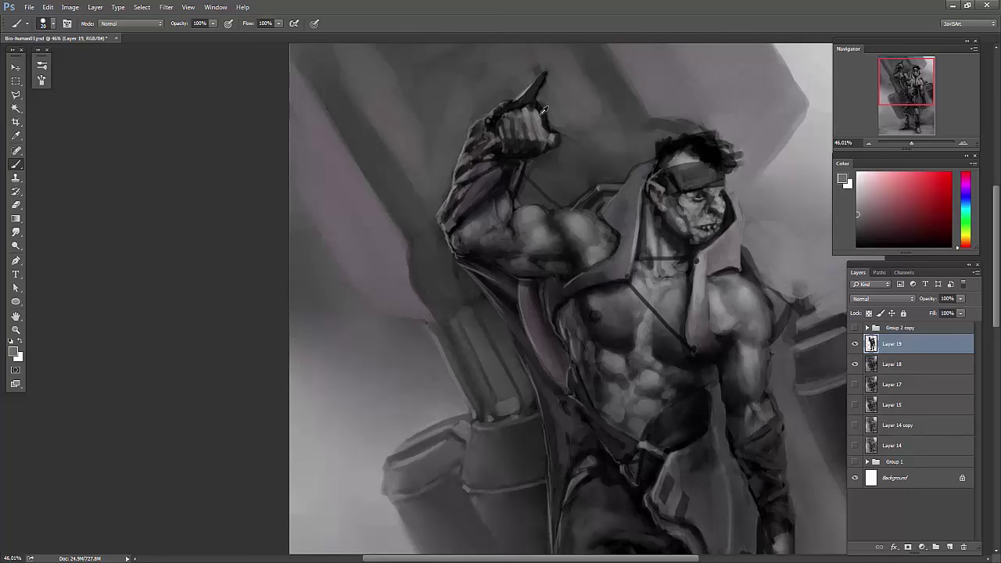
alt+click(606, 204)
key(bracketright)
alt+click(587, 197)
alt+click(563, 208)
alt+click(579, 233)
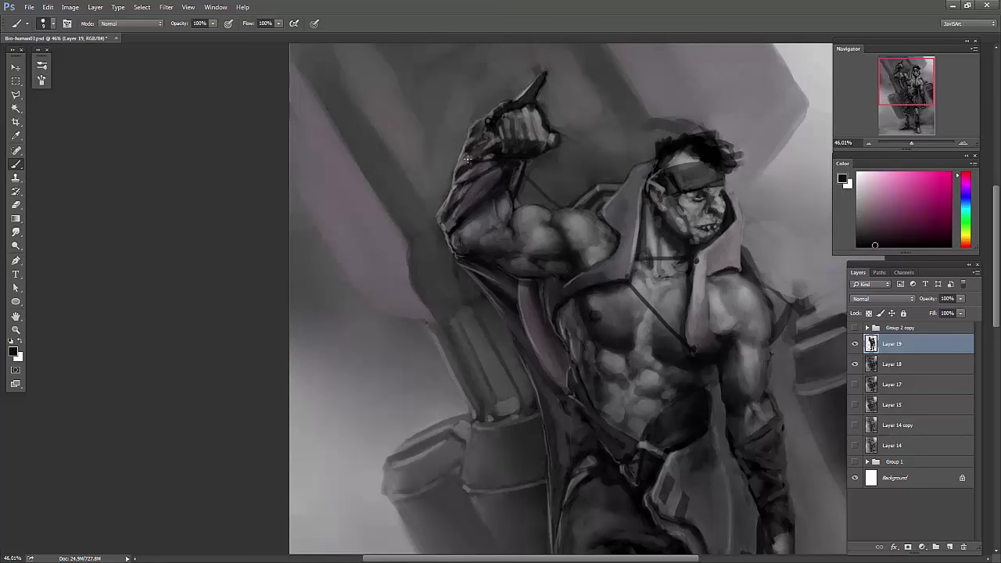
- Recentre on the orc's upper body and sample red-tinted and light pinkish greys from chest and shoulder
drag(494, 127, 438, 58)
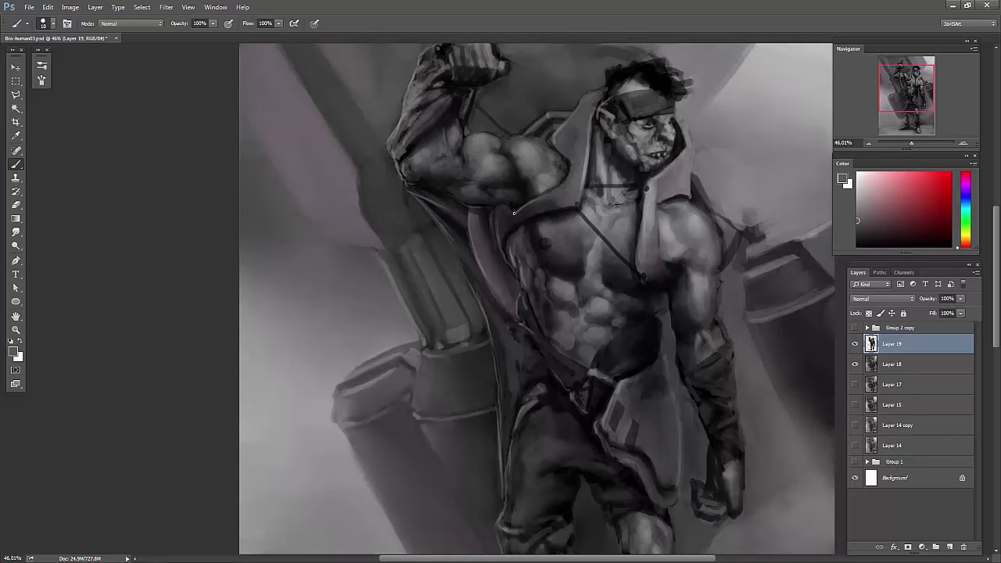
key(bracketleft)
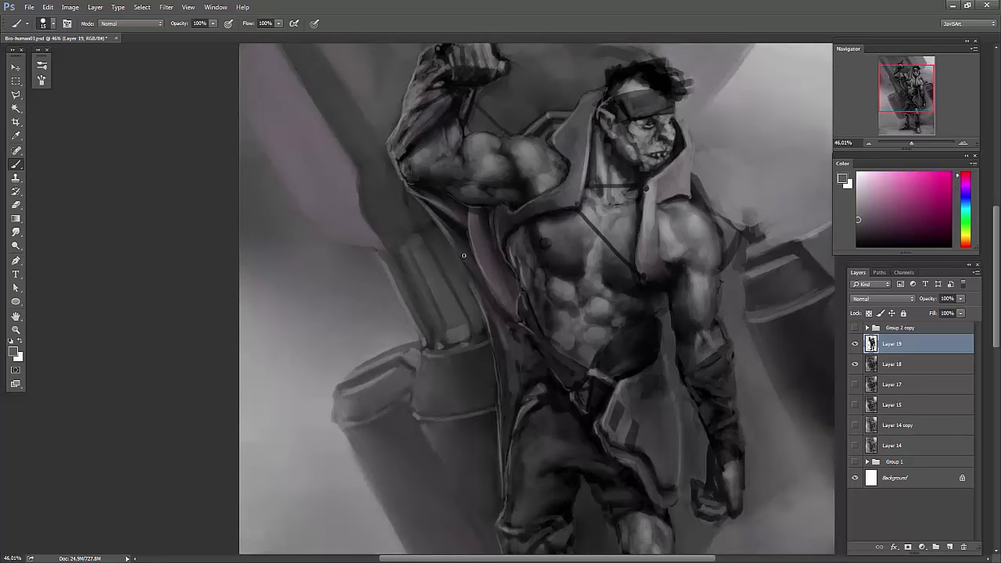
drag(469, 282, 435, 195)
drag(585, 291, 549, 361)
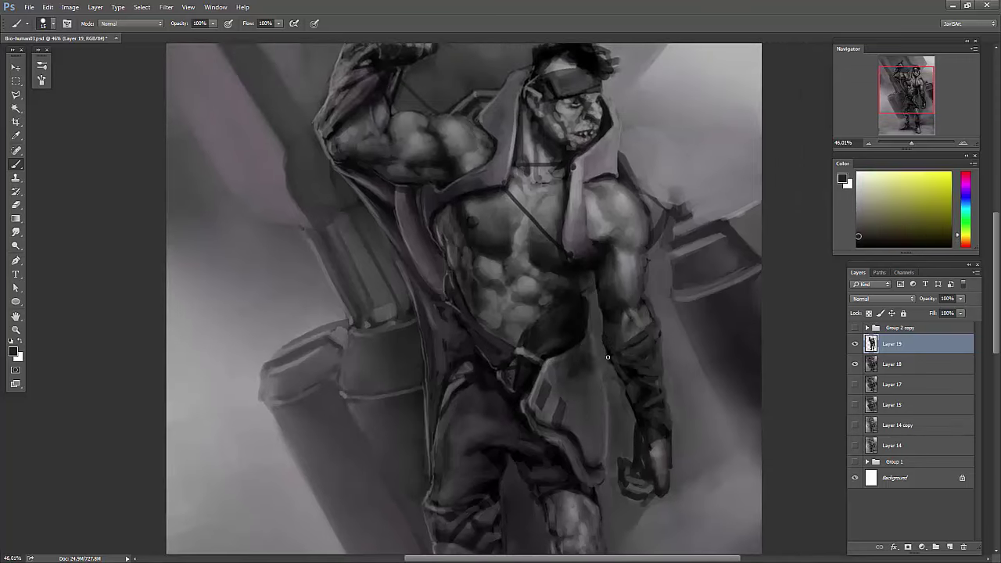
alt+click(597, 270)
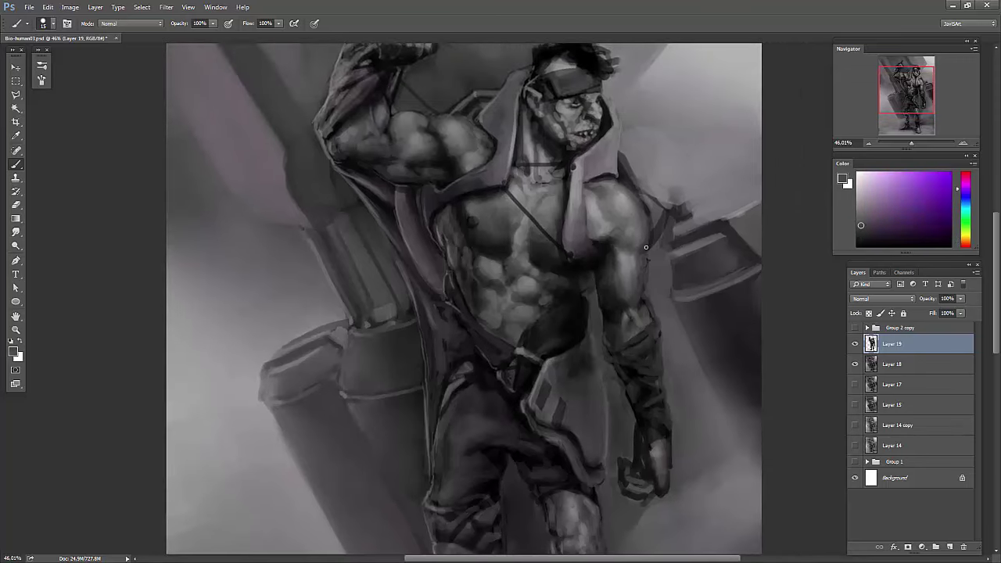
alt+click(598, 185)
alt+click(613, 134)
- Smudge at 6% strength across the raised arm, fist, torso and legs on Layer 19
key(r)
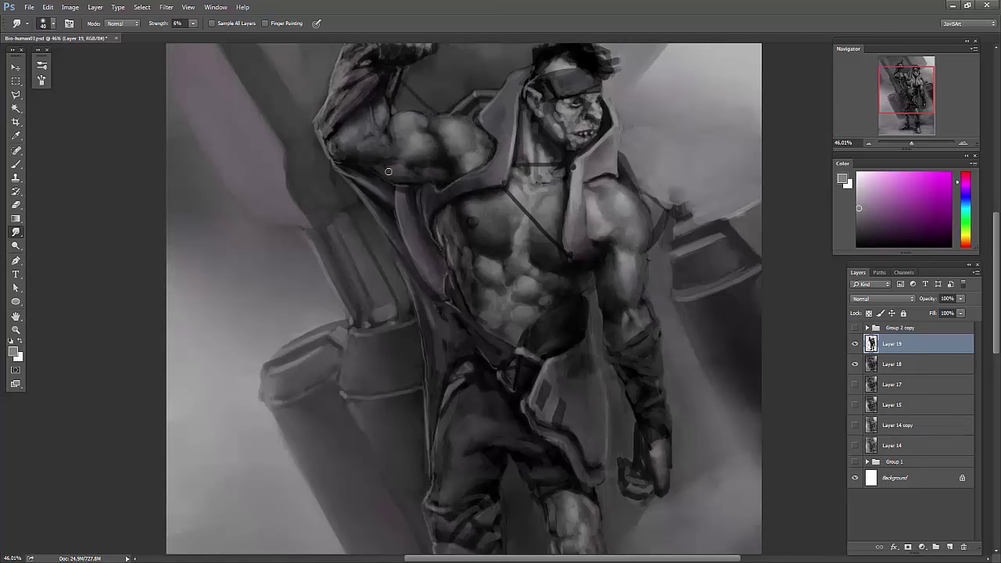
drag(388, 171, 411, 214)
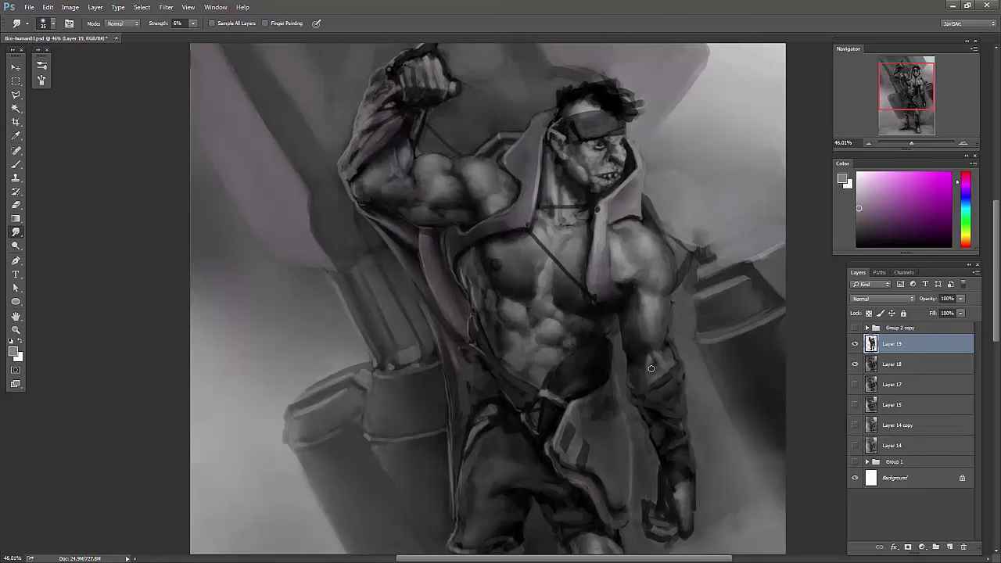
drag(457, 476, 486, 390)
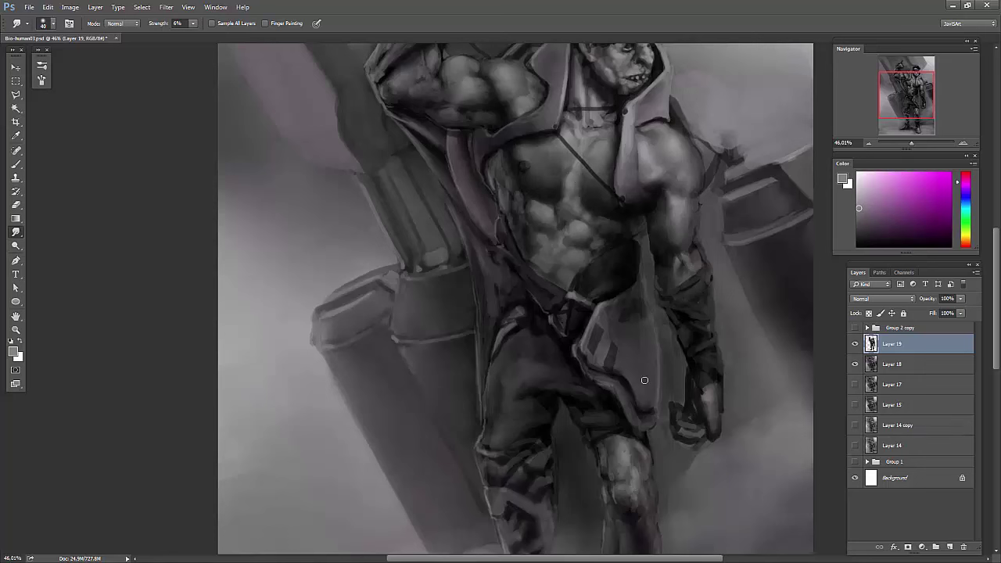
mouse_move(655, 545)
mouse_down()
mouse_move(639, 451)
mouse_move(536, 235)
mouse_move(551, 175)
mouse_up()
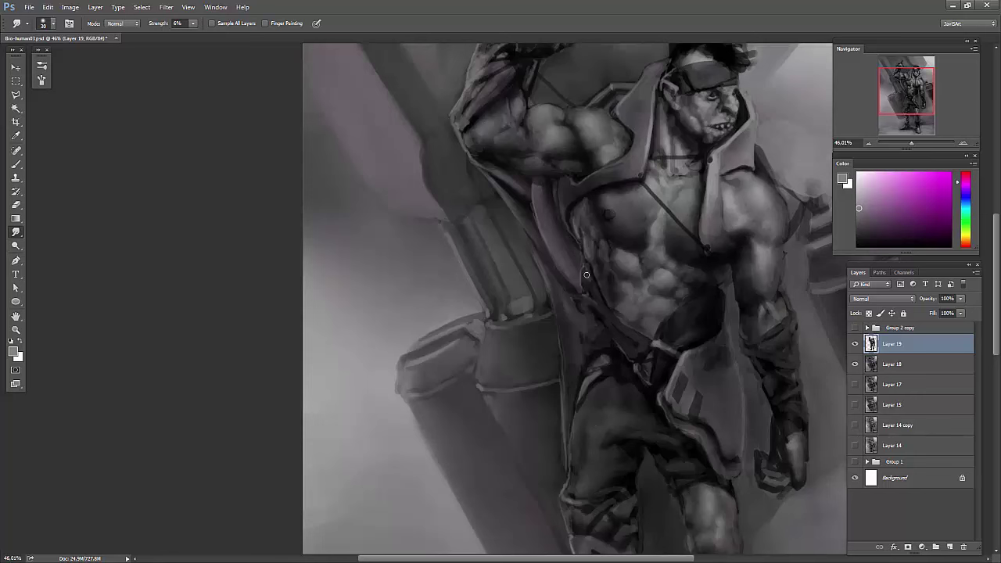
key(ctrl+minus)
key(ctrl+minus)
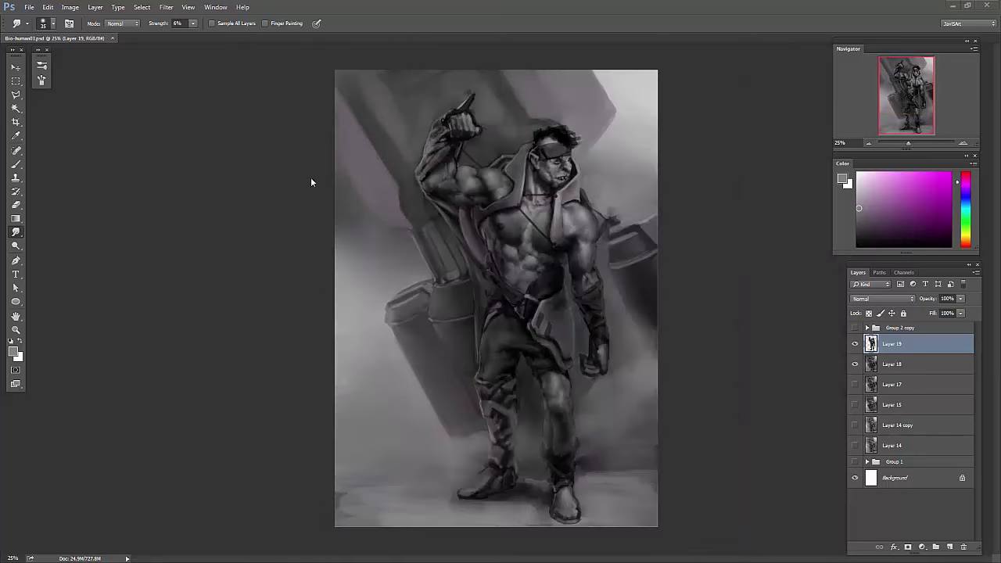
- Copy a polygonal selection of the upper area of Layer 18 to a new layer and rotate it about 9°
key(alt+bracketleft)
key(l)
click(418, 229)
click(562, 193)
click(617, 113)
double_click(590, 58)
key(ctrl+j)
key(ctrl+t)
drag(630, 144, 607, 189)
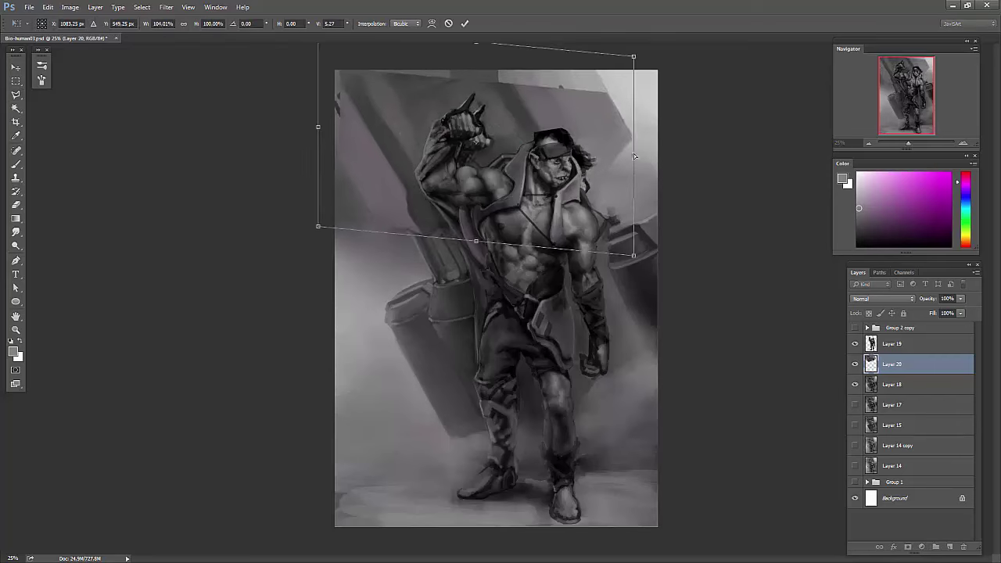
key(Return)
- Lock the new layer's transparency and brush darker tones over the light top-left and upper background shapes
key(b)
key(slash)
alt+click(432, 236)
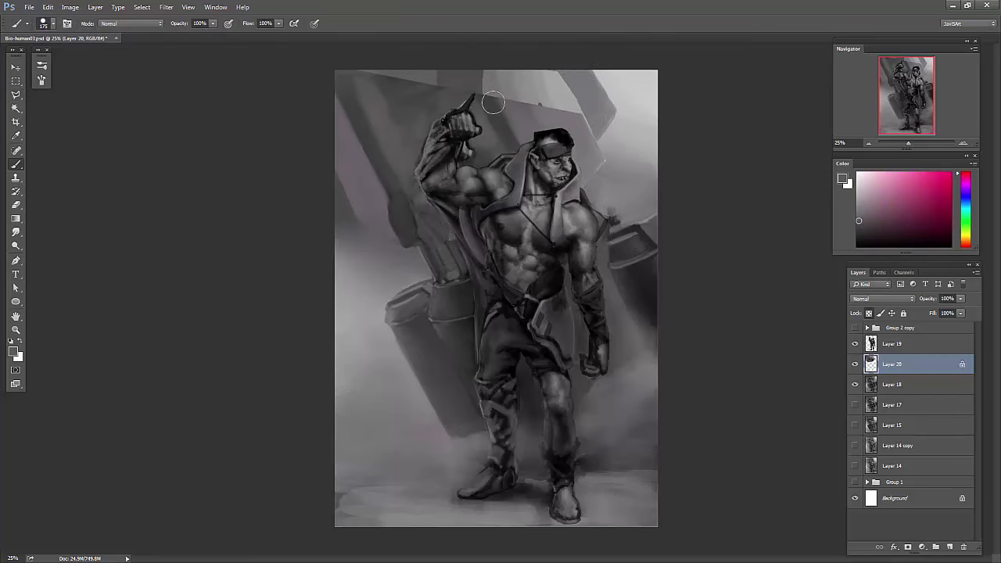
drag(367, 78, 442, 88)
drag(555, 82, 610, 156)
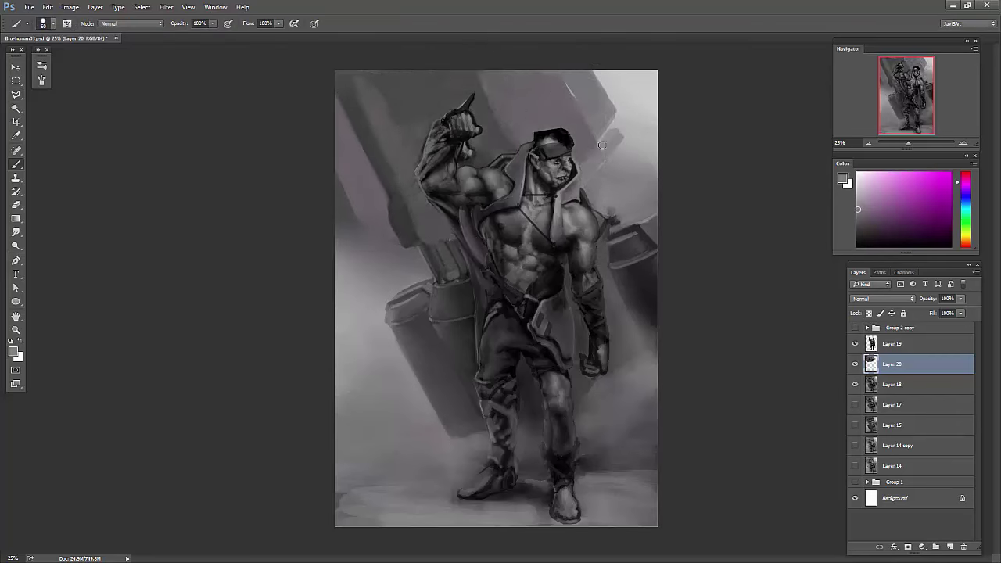
mouse_move(563, 78)
mouse_down()
mouse_move(617, 141)
mouse_move(618, 78)
mouse_move(578, 156)
mouse_up()
- Darken more of the background around the orc's head using resampled red-tinted and background greys
key(bracketleft)
alt+click(442, 139)
key(bracketright)
key(bracketright)
key(bracketright)
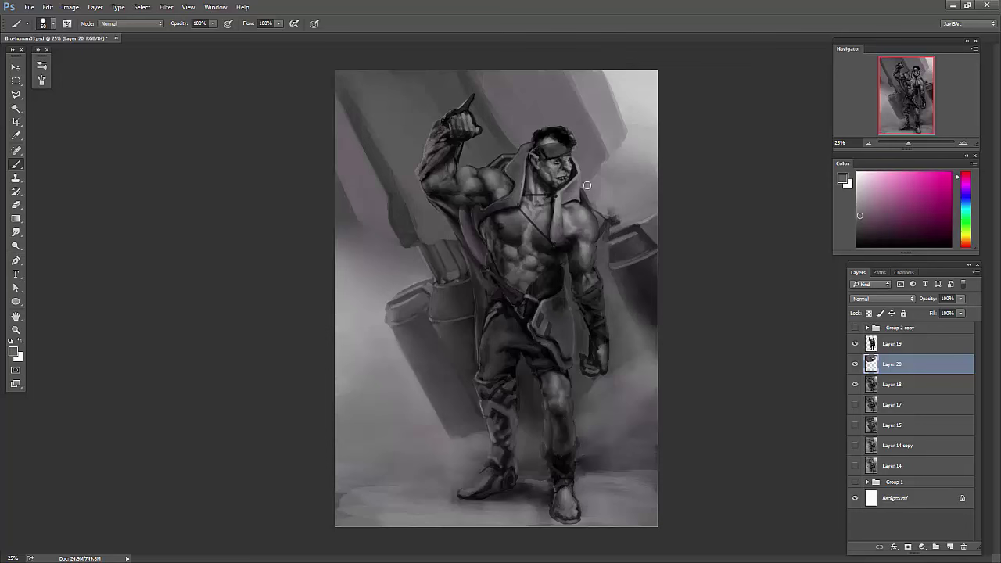
drag(587, 185, 606, 160)
alt+click(456, 98)
drag(548, 86, 594, 149)
alt+click(505, 112)
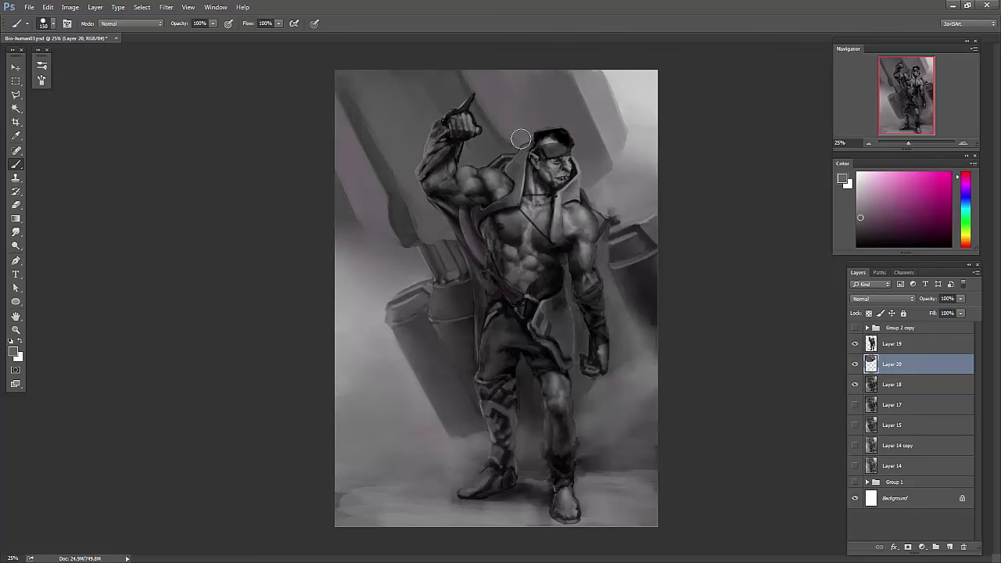
alt+click(413, 220)
key(bracketleft)
key(bracketleft)
key(bracketleft)
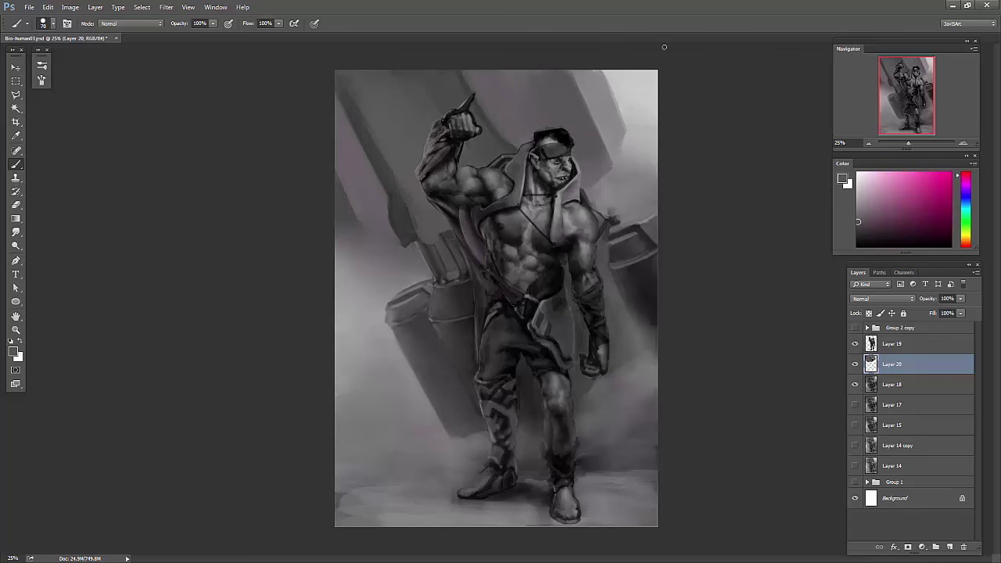
- Zoom in on the upper body, return to Layer 19 and sample dark and warm tones from the fist
right_click(536, 49)
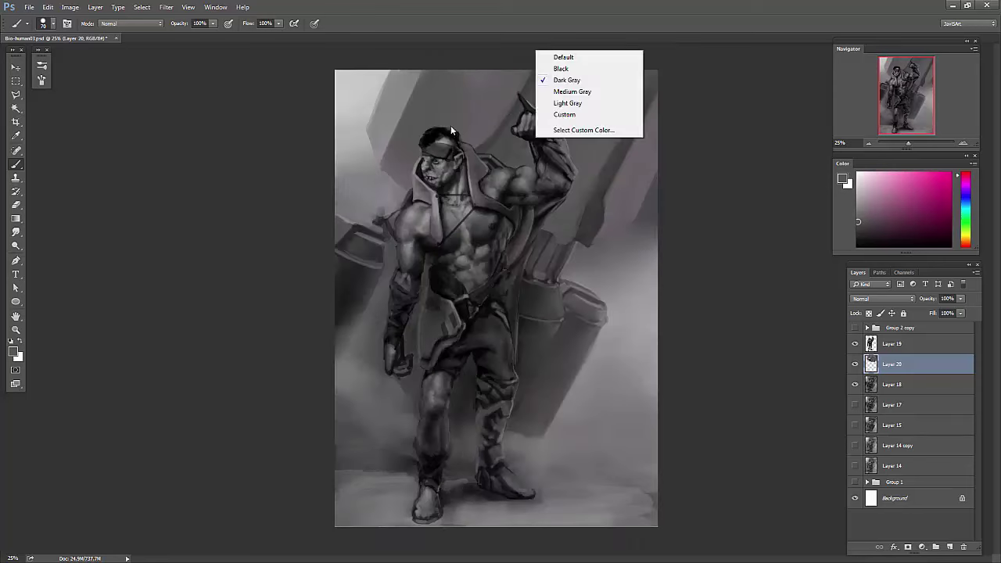
key(ctrl+plus)
key(alt+bracketright)
alt+click(490, 138)
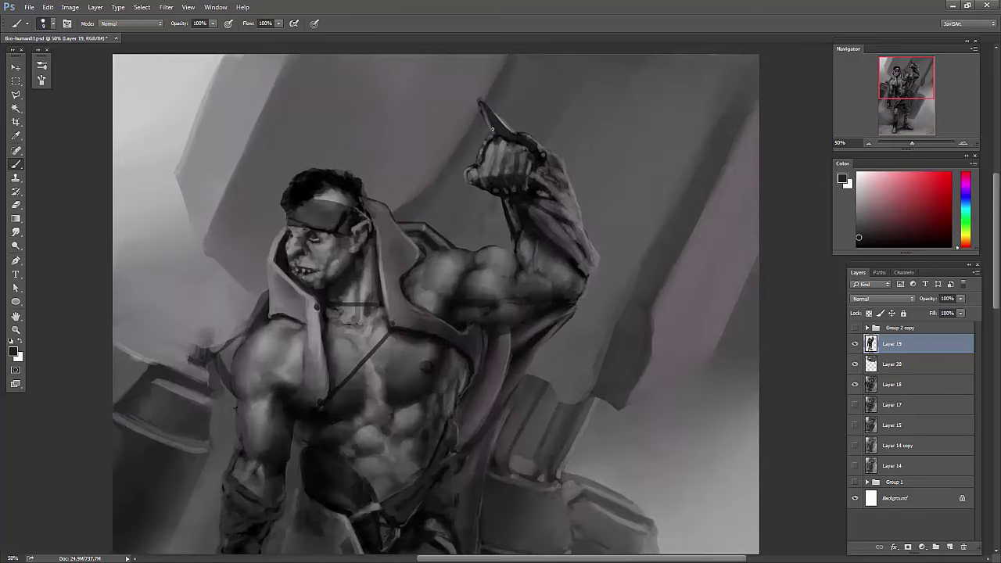
alt+click(487, 162)
alt+click(508, 133)
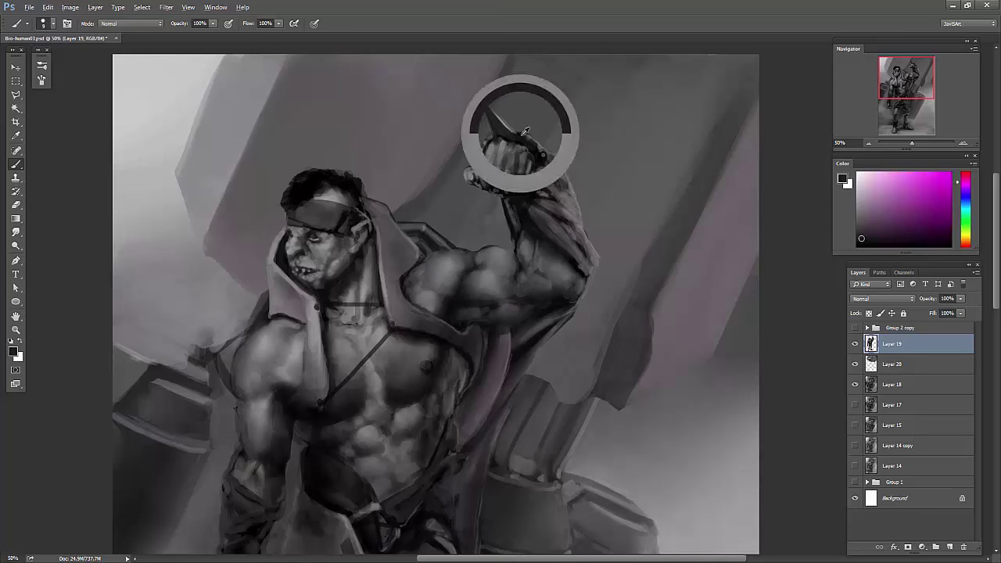
alt+click(512, 198)
alt+click(540, 154)
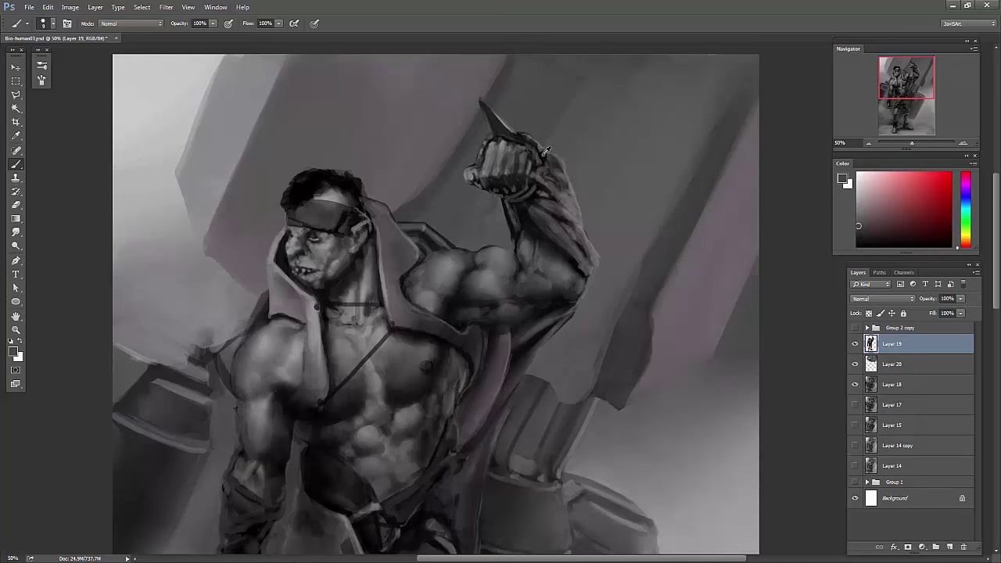
- Sample further light grey, dark red, near-black purple and dark warm tones around the fist
alt+click(512, 136)
alt+click(506, 211)
alt+click(518, 239)
alt+click(516, 211)
alt+click(538, 188)
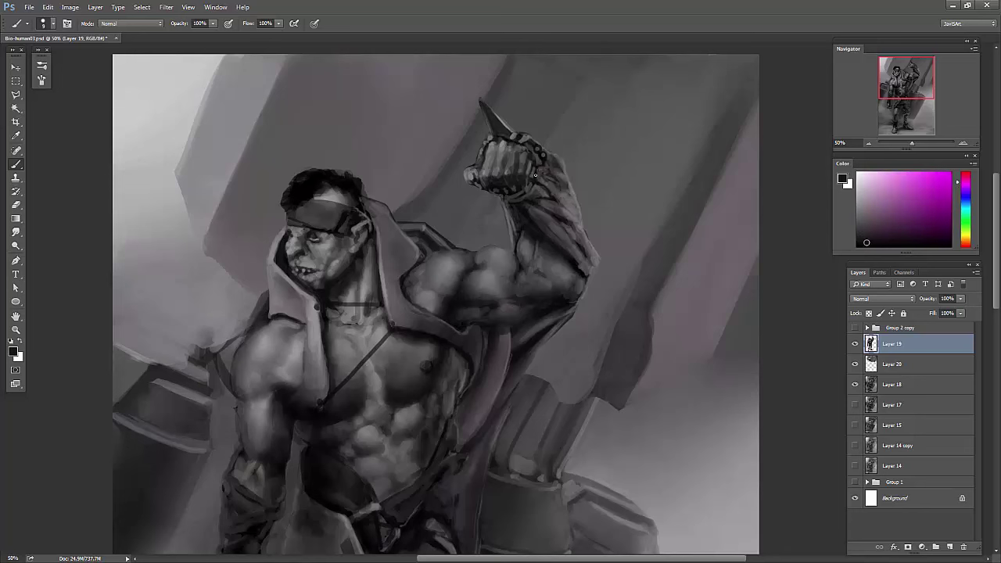
alt+click(509, 155)
alt+click(508, 176)
alt+click(505, 207)
alt+click(522, 237)
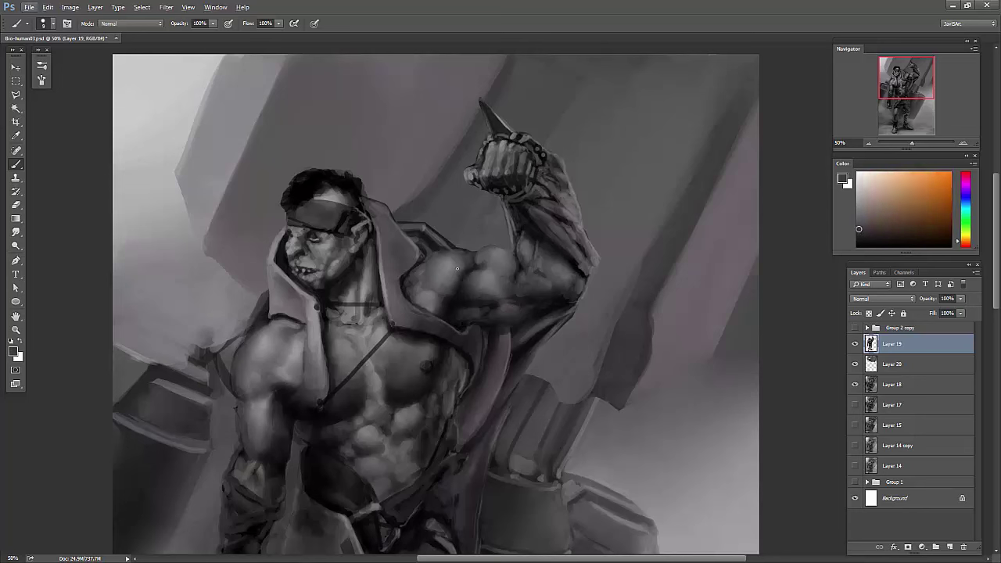
- Smudge the shading smooth, resampling red- and purple-tinted shoulder tones, and fit the canvas to screen
key(r)
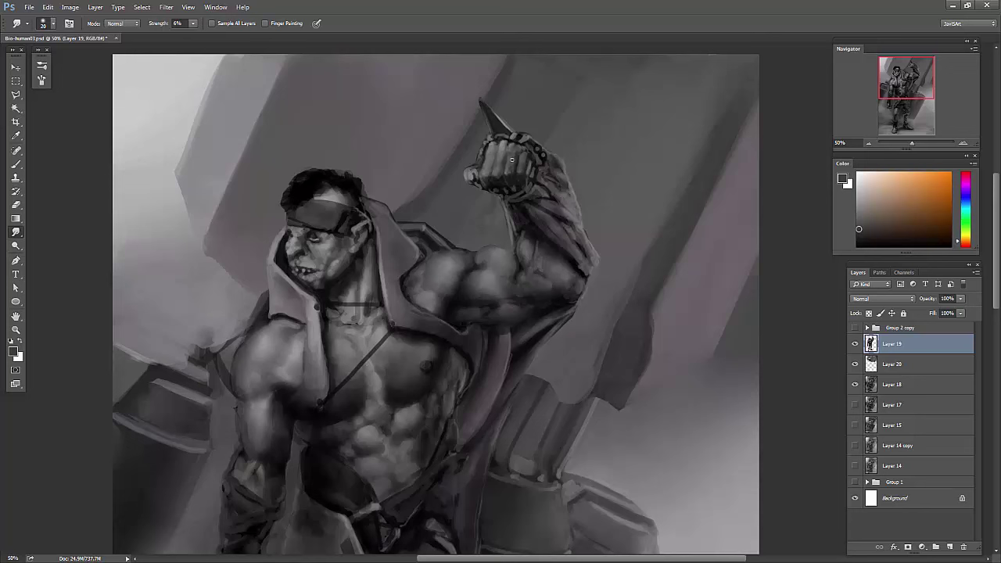
key(b)
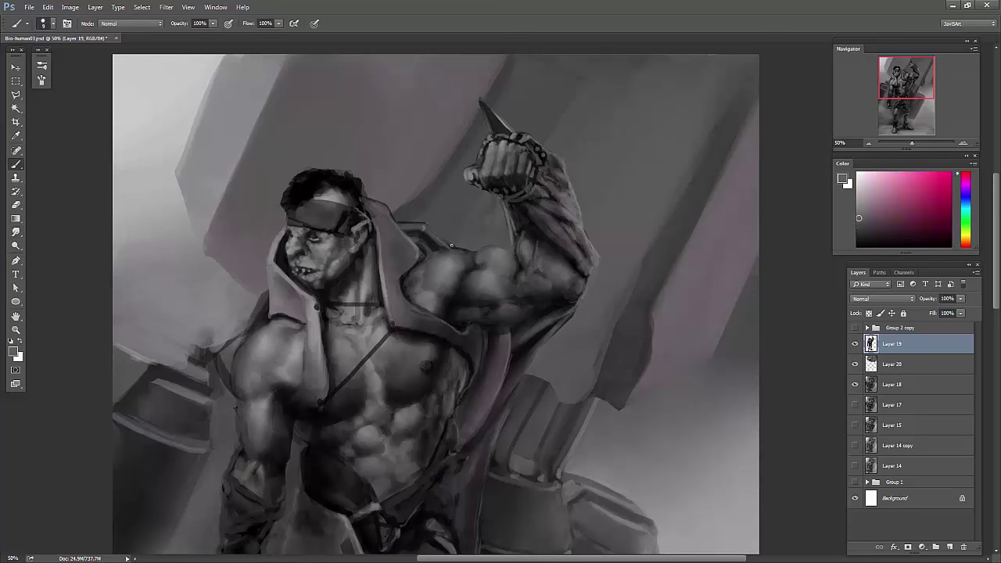
alt+click(414, 264)
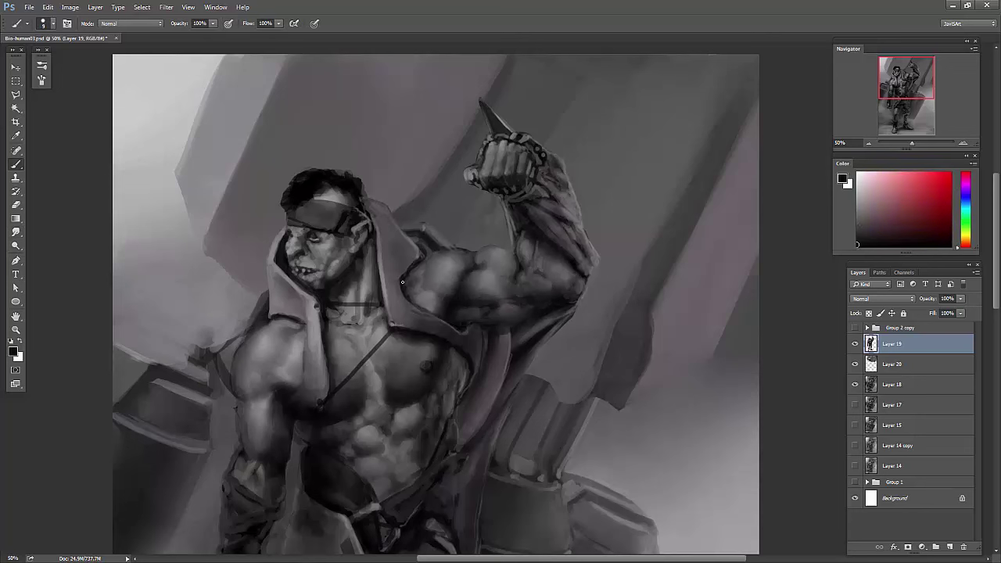
alt+click(473, 251)
alt+click(490, 252)
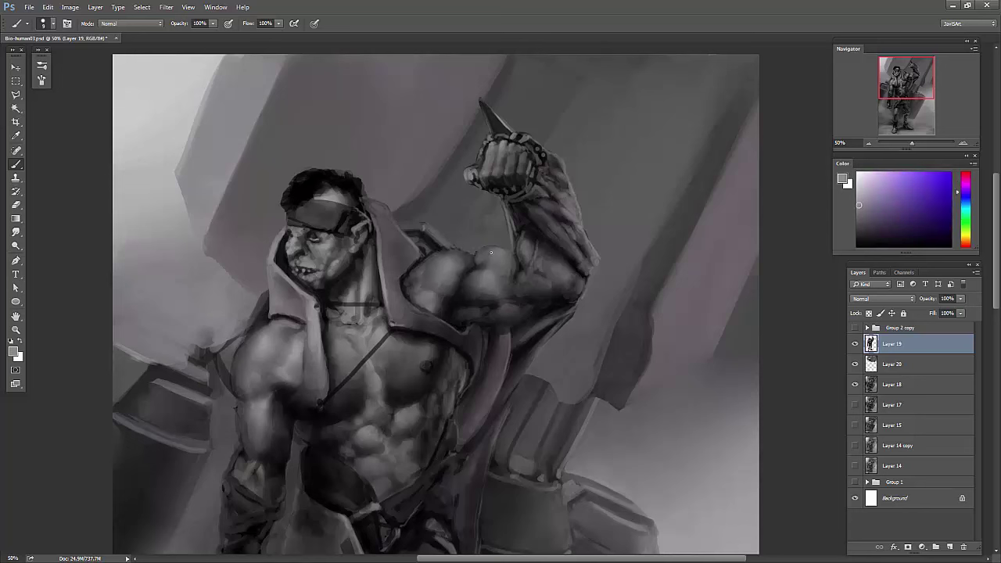
key(r)
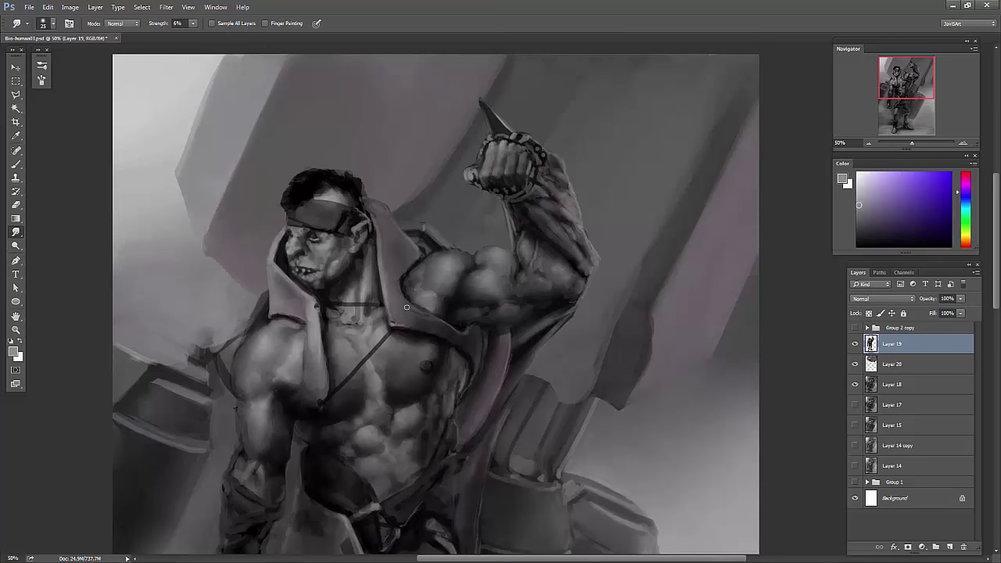
key(ctrl+0)
- Duplicate Layer 19, brighten the copy with Levels and hide it behind a black layer mask
key(b)
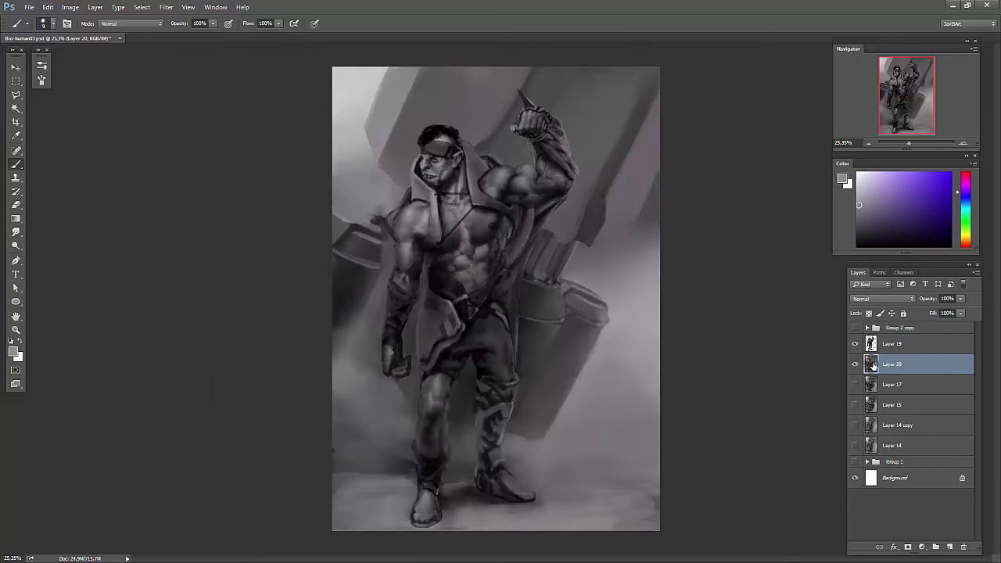
key(ctrl+j)
click(70, 7)
click(266, 48)
key(Return)
alt+click(908, 546)
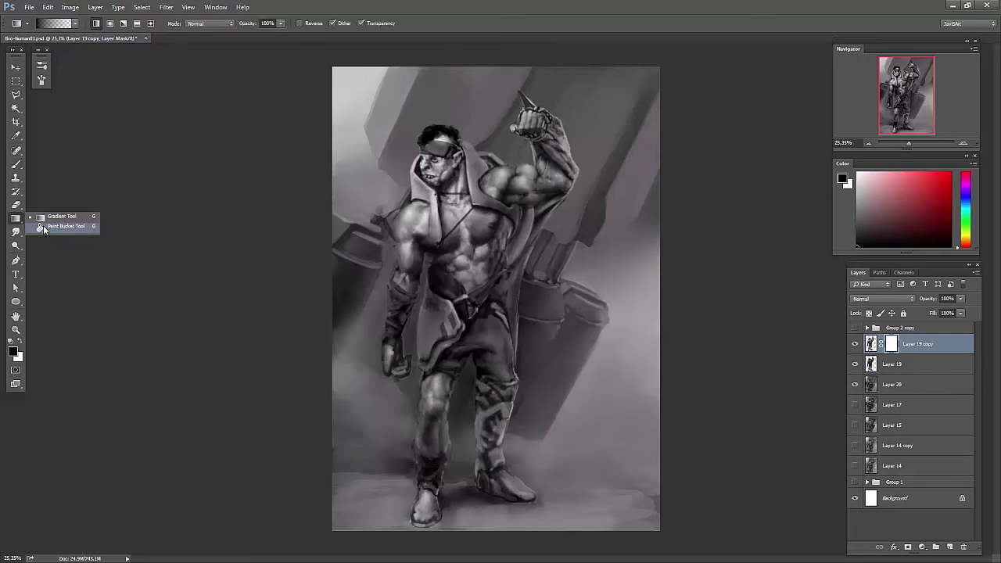
right_click(488, 193)
key(Escape)
- Paint white on the mask to reveal highlights on the raised arm, forearm edge and cape edge
key(ctrl+plus)
key(3)
key(x)
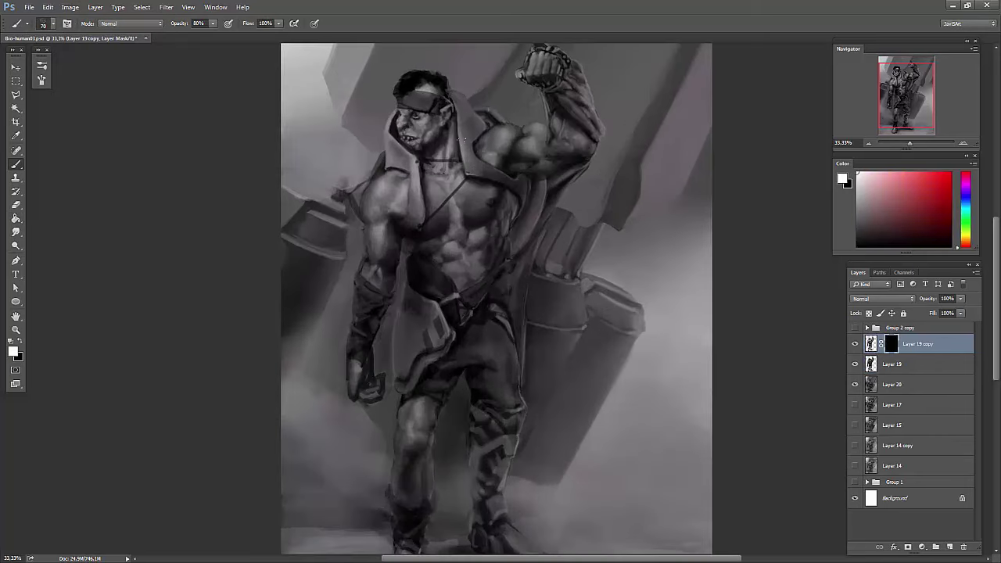
key(bracketleft)
right_click(485, 275)
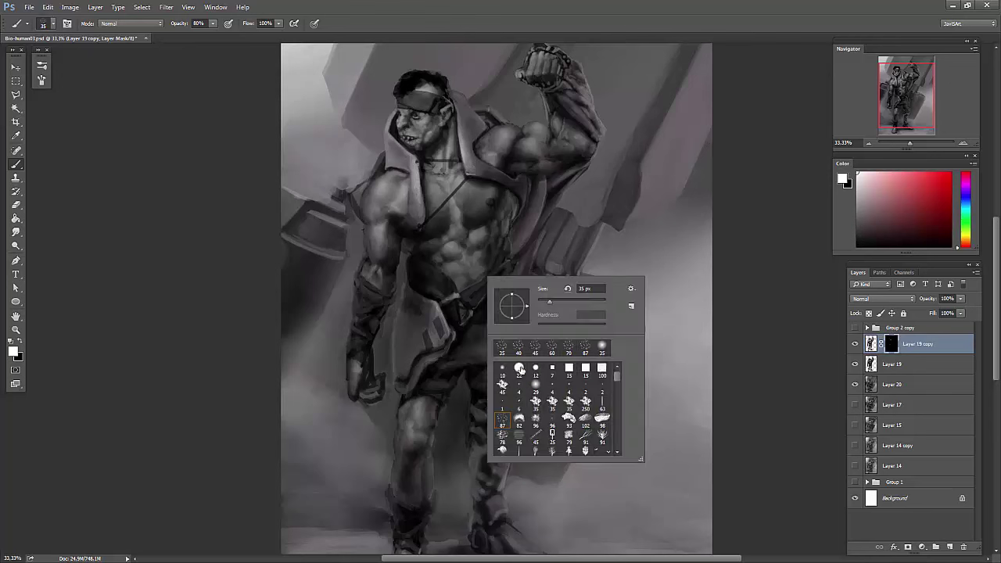
right_click(428, 279)
key(Escape)
drag(599, 141, 555, 188)
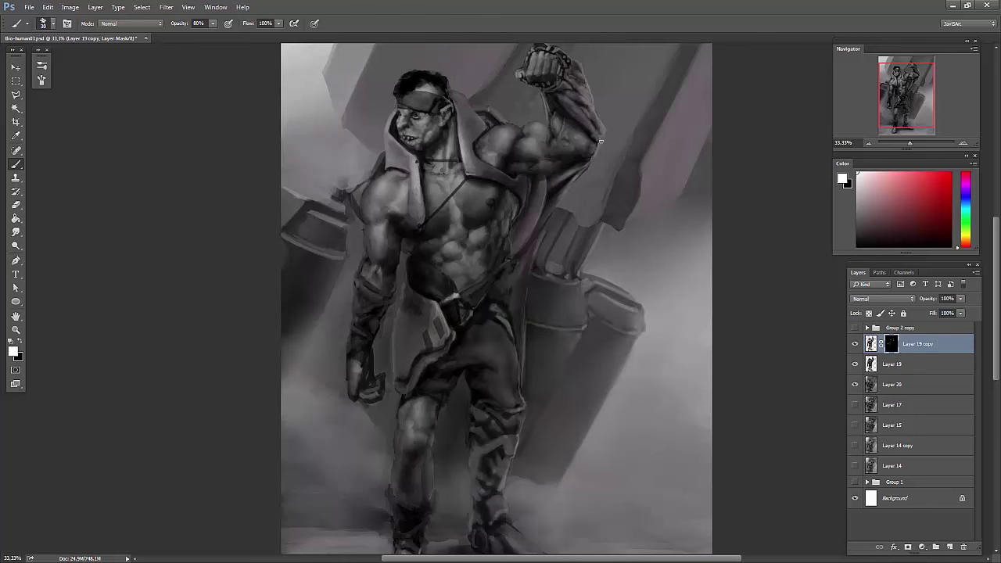
drag(576, 78, 594, 160)
mouse_move(539, 192)
mouse_down()
mouse_move(520, 274)
mouse_move(512, 216)
mouse_up()
drag(489, 360, 453, 302)
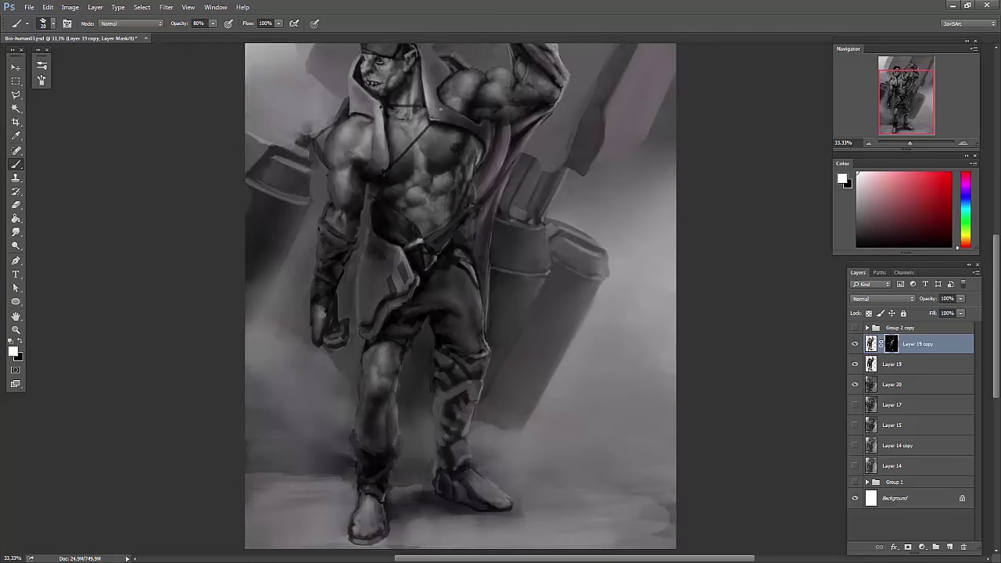
- Brighten the hood rim near the shoulder and switch to a larger brush preset
scroll(440, 110, up, 3)
drag(419, 125, 437, 128)
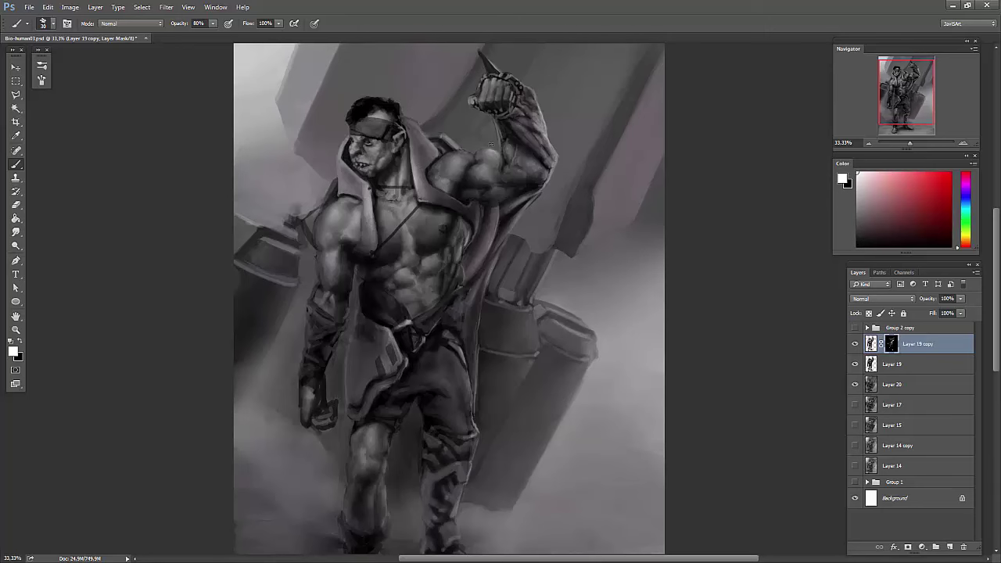
scroll(500, 235, down, 3)
scroll(500, 235, up, 2)
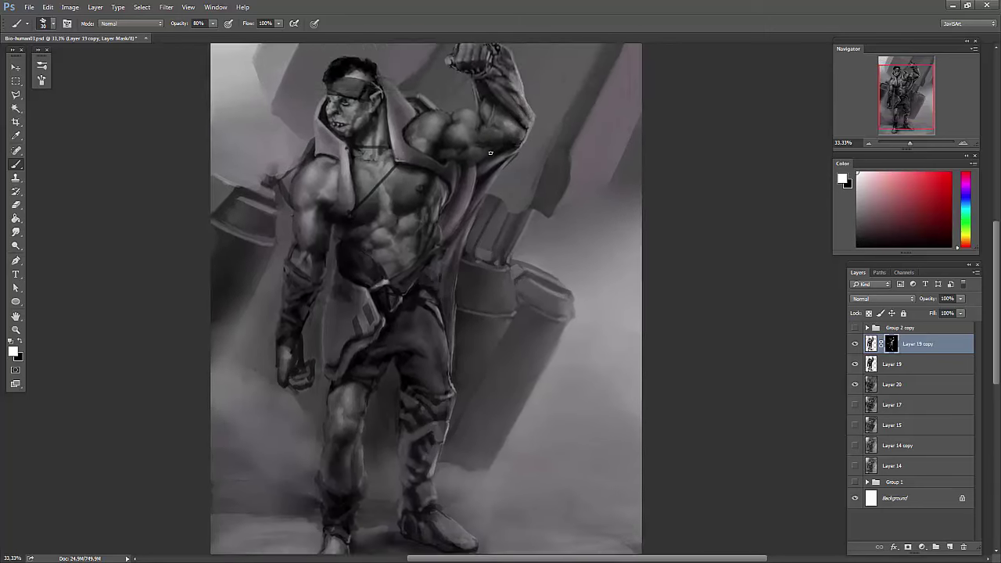
key(ctrl+minus)
right_click(434, 193)
double_click(523, 335)
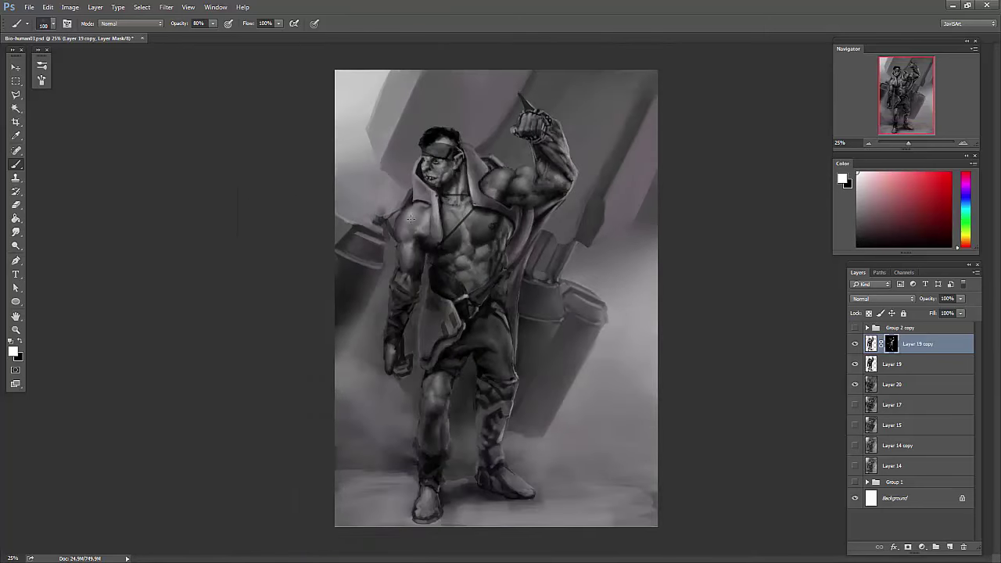
click(962, 144)
click(963, 143)
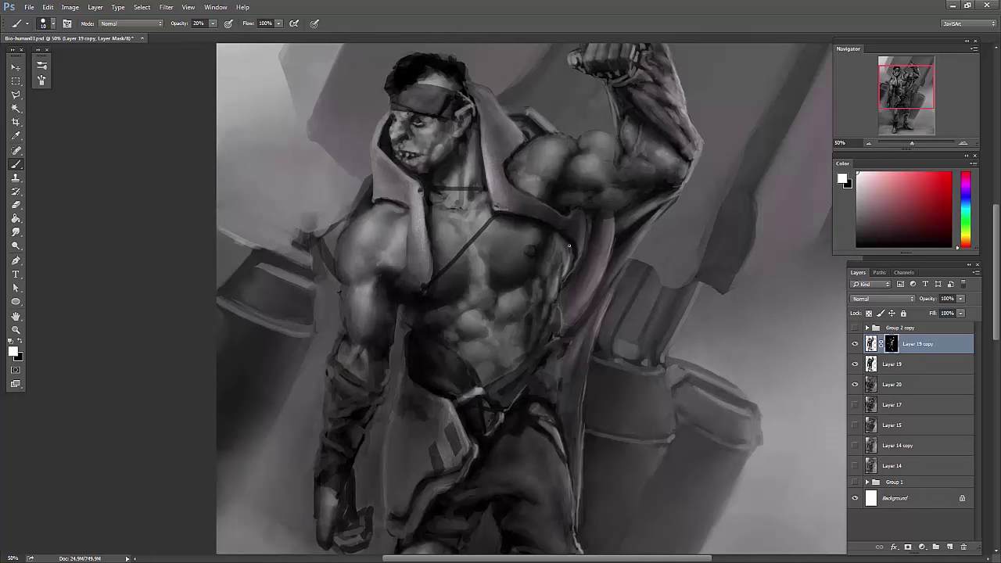
scroll(376, 360, down, 5)
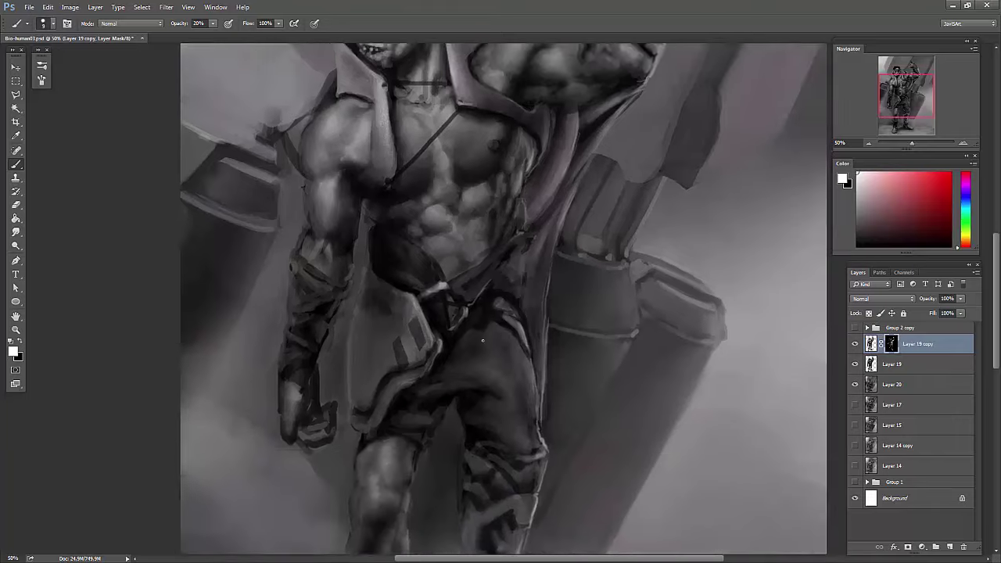
scroll(380, 346, down, 3)
scroll(507, 201, up, 5)
scroll(536, 109, up, 2)
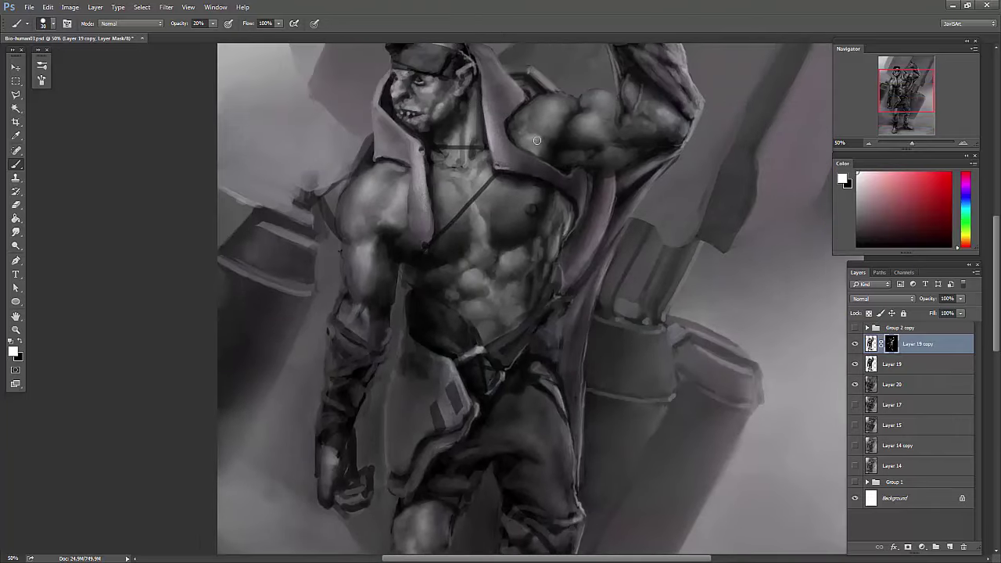
key(ctrl+minus)
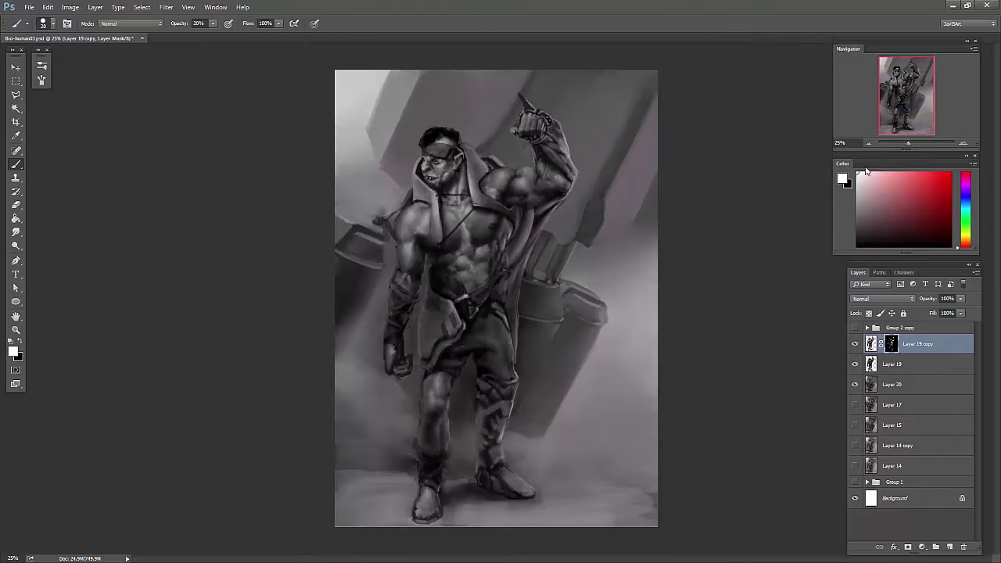
- Clip the brightened copy to Layer 19, add a new clipped layer and sample light and dark tones
key(ctrl+alt+g)
key(ctrl+shift+alt+n)
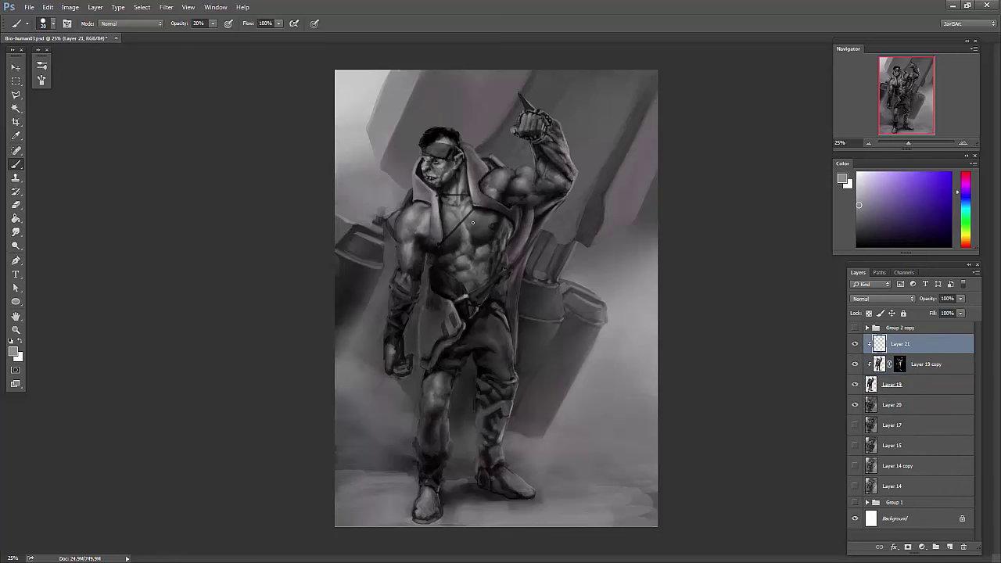
alt+click(529, 153)
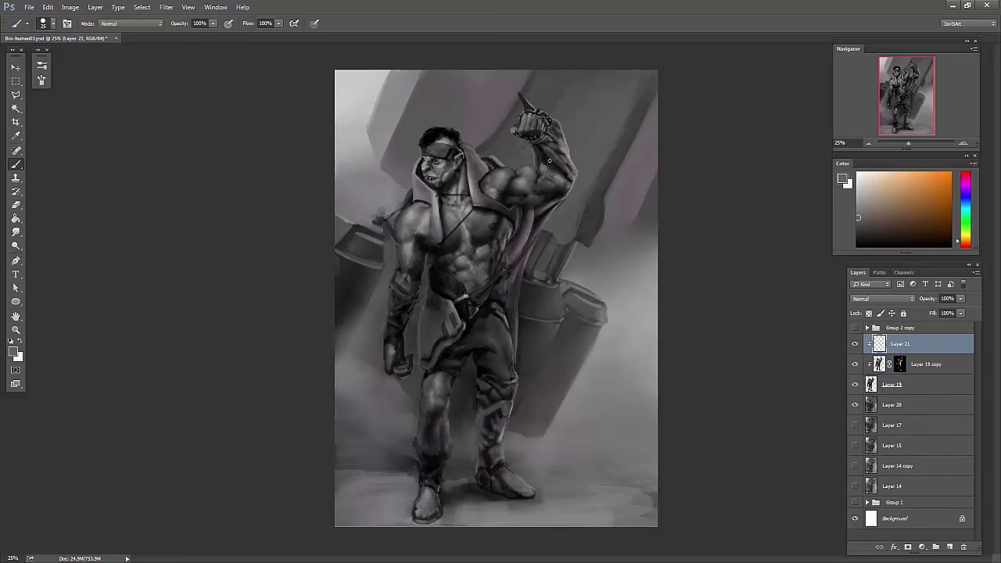
alt+click(520, 181)
key(r)
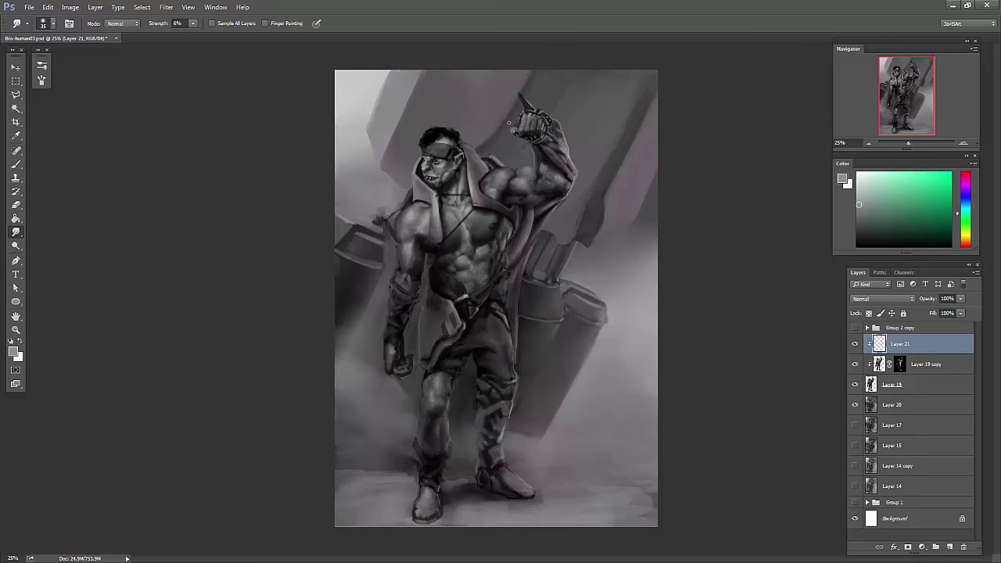
key(b)
alt+click(477, 230)
alt+click(441, 176)
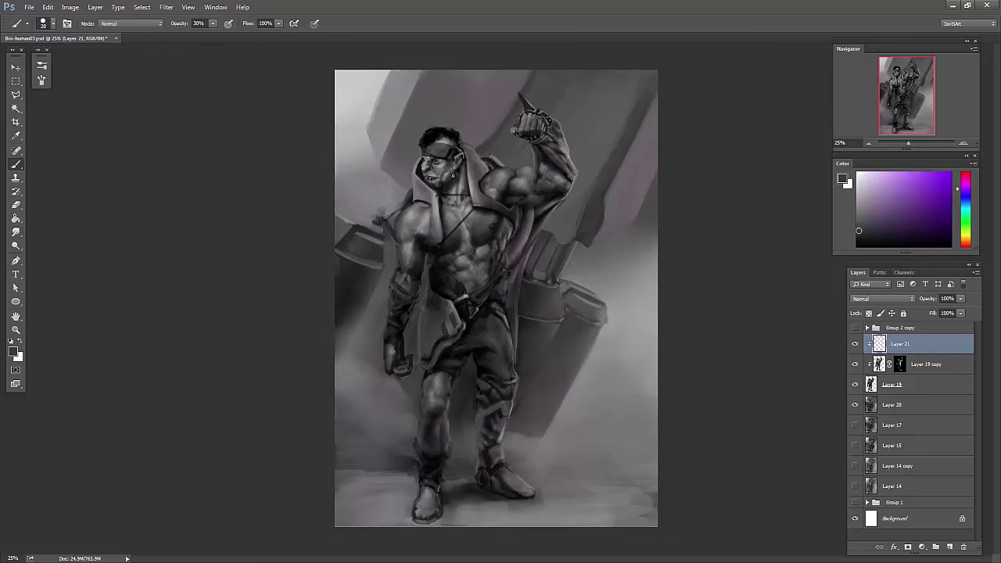
alt+click(442, 206)
- Sample colours across the figure's torso and legs and bring up the layer options menu
alt+click(487, 217)
alt+click(499, 196)
drag(499, 196, 487, 315)
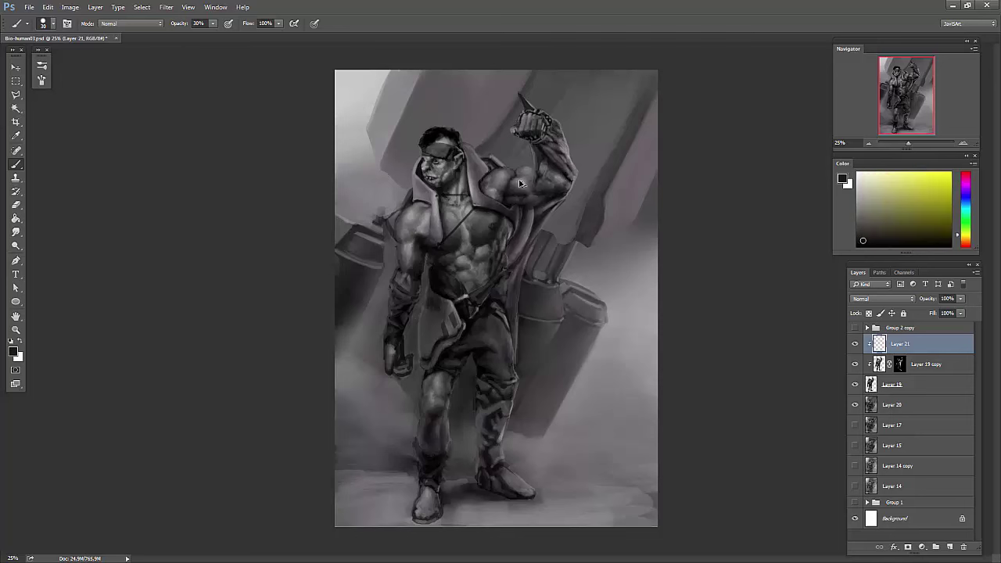
alt+click(499, 279)
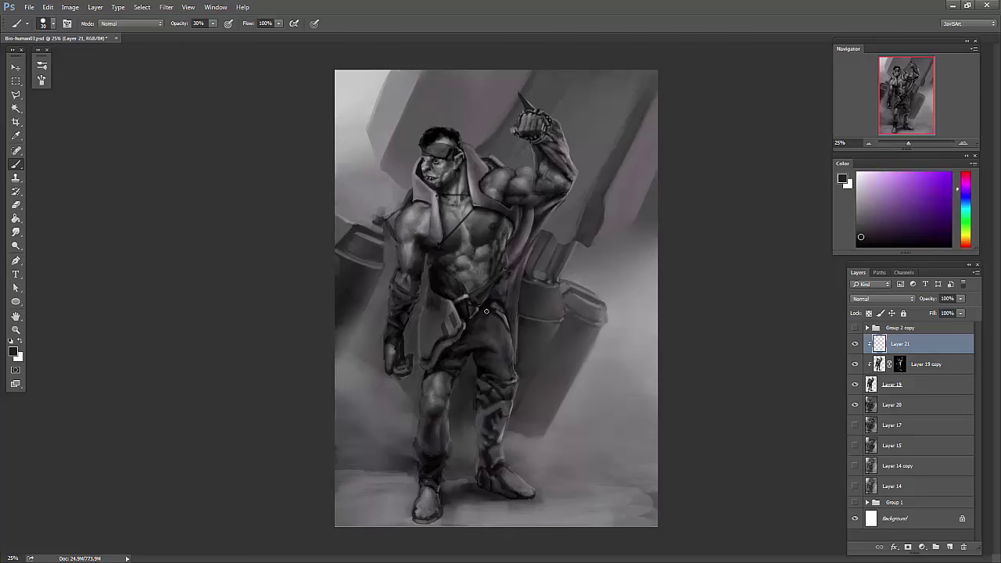
alt+click(426, 379)
mouse_move(425, 379)
mouse_down()
mouse_move(449, 438)
mouse_move(489, 390)
mouse_move(492, 302)
mouse_up()
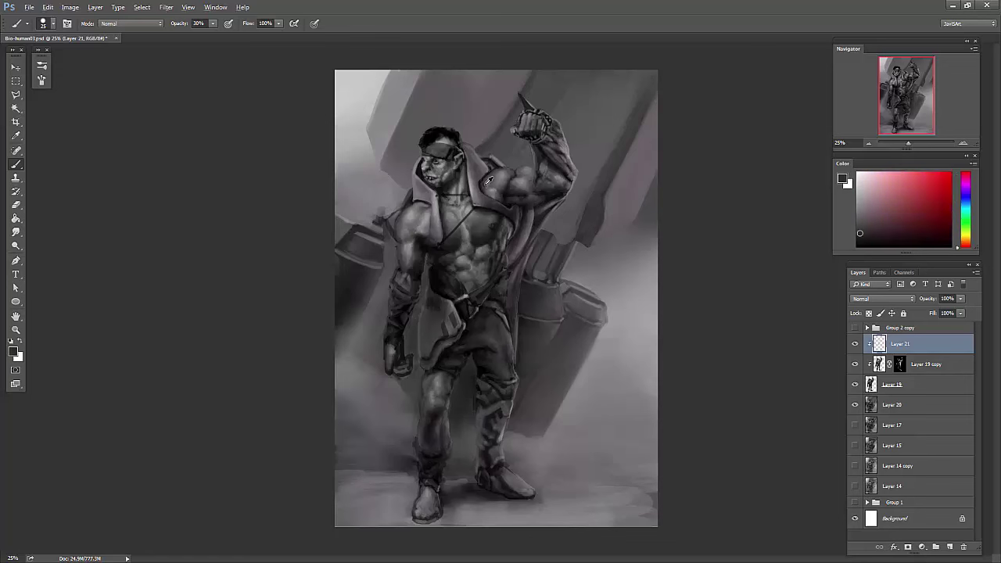
drag(488, 182, 770, 478)
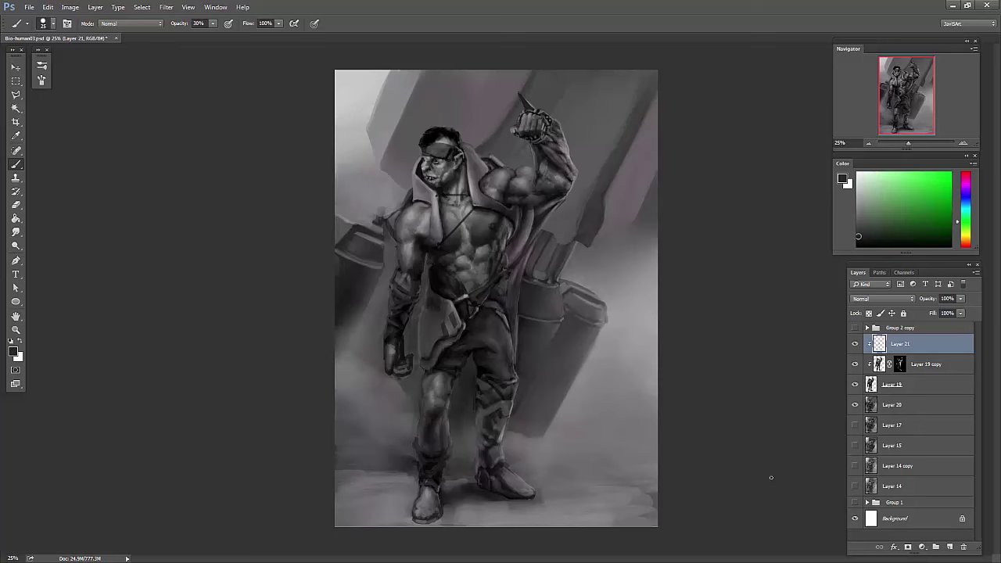
right_click(879, 363)
- Merge the figure layers, flip the canvas horizontally and move Layer 22 beneath Layer 21
key(ctrl+e)
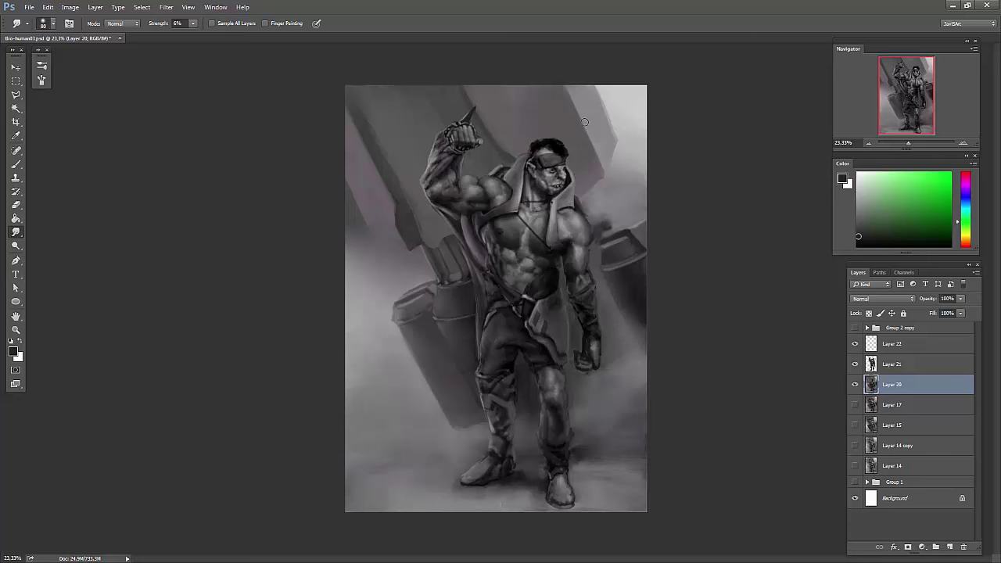
key(b)
alt+click(397, 332)
key(r)
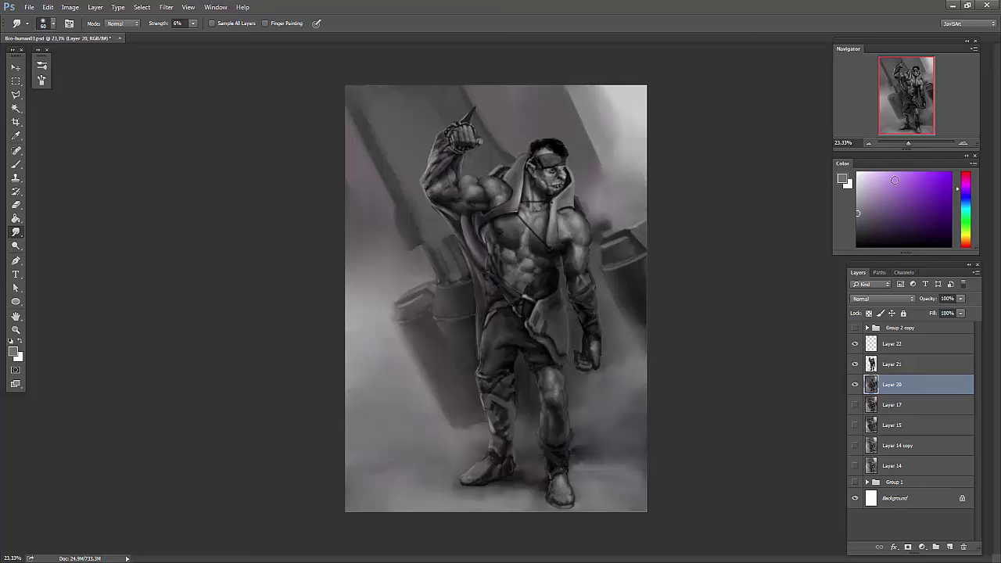
ctrl+click(488, 469)
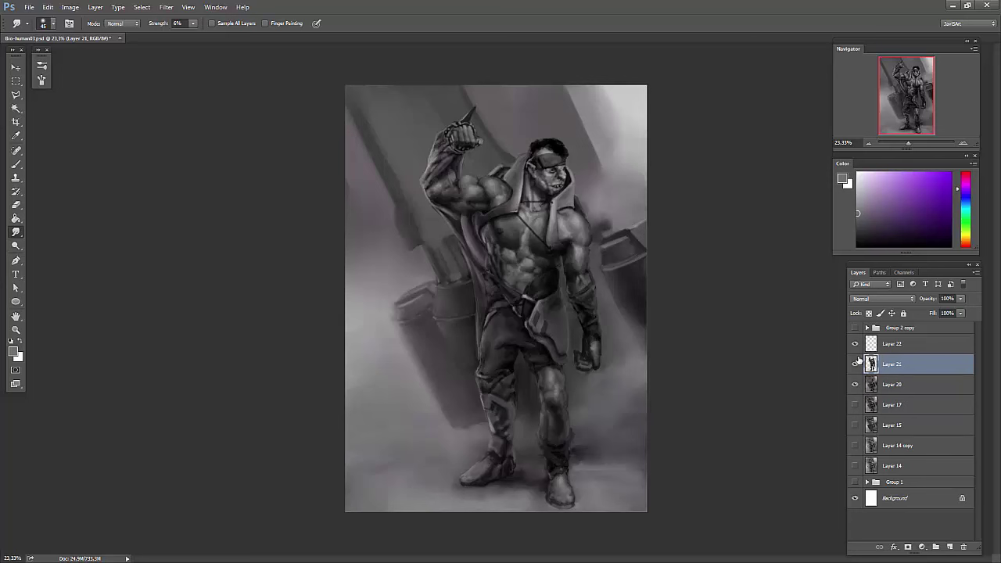
key(ctrl+bracketright)
key(alt+bracketleft)
key(b)
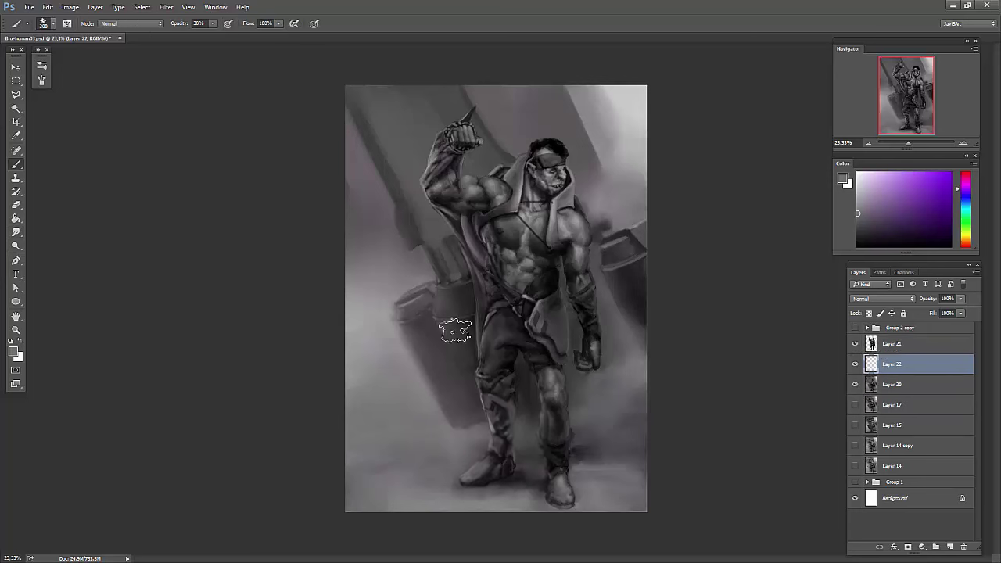
- Paint soft light mist around the orc's feet and the lower right with an enlarged mid-grey brush
mouse_move(451, 485)
mouse_down()
mouse_move(391, 469)
mouse_move(367, 490)
mouse_up()
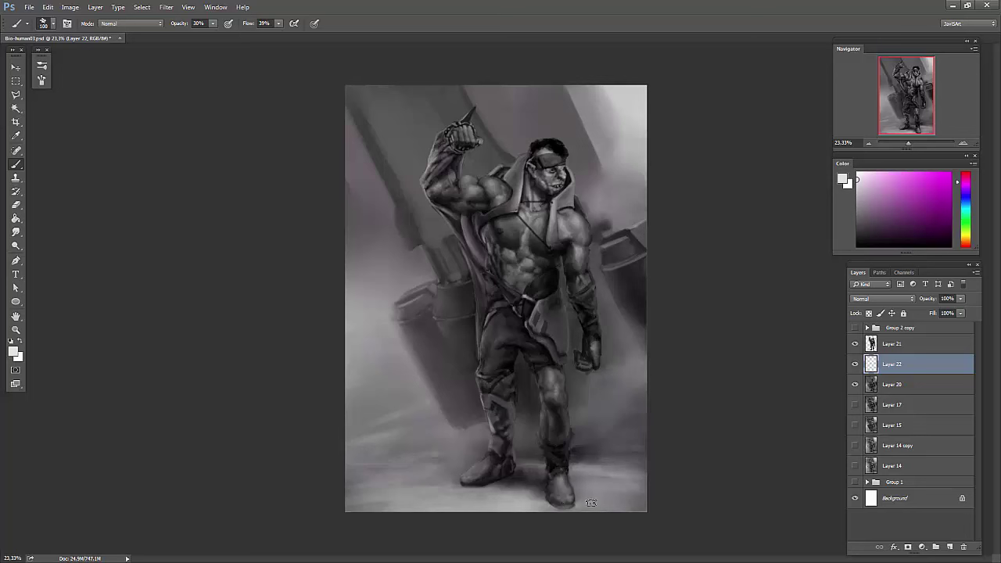
alt+click(373, 430)
key(bracketright)
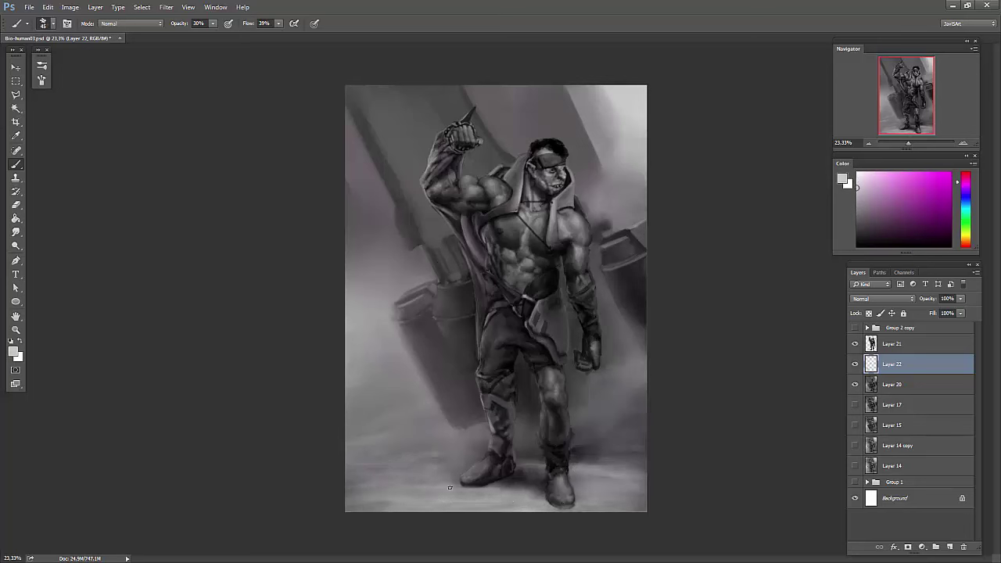
key(bracketright)
drag(599, 478, 646, 436)
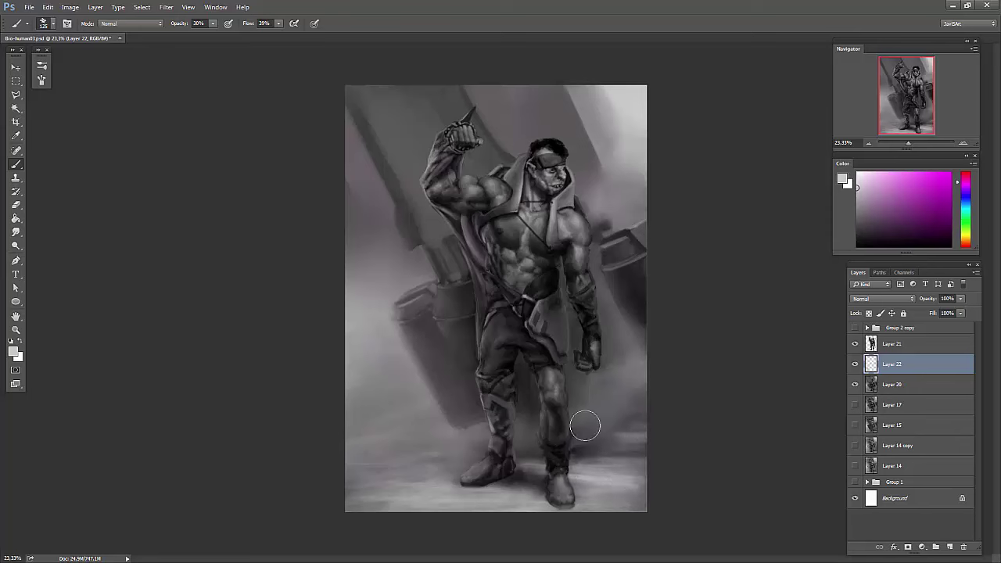
right_click(584, 425)
- Add a new empty layer and set up a very large white brush
key(e)
key(ctrl+shift+alt+n)
key(b)
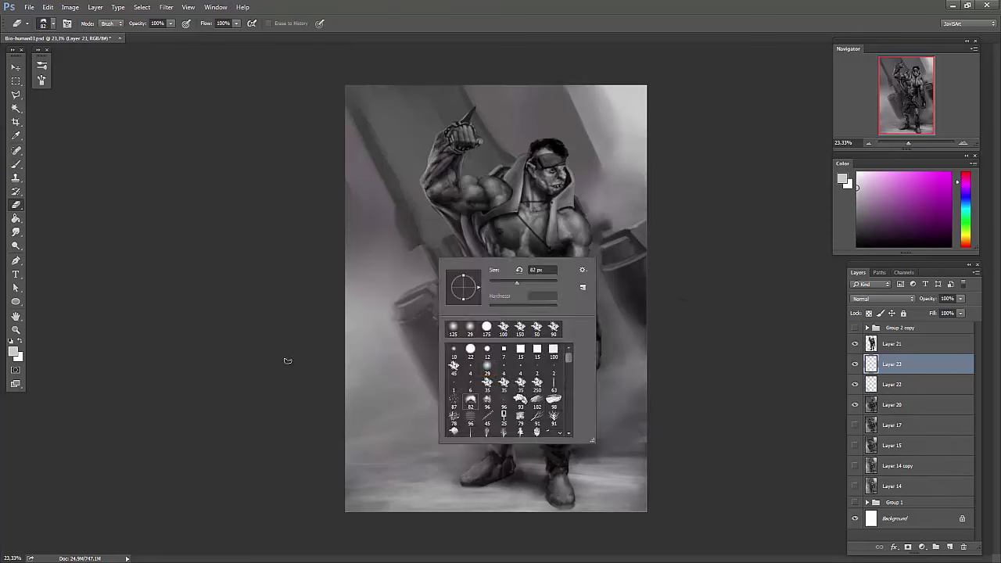
key(x)
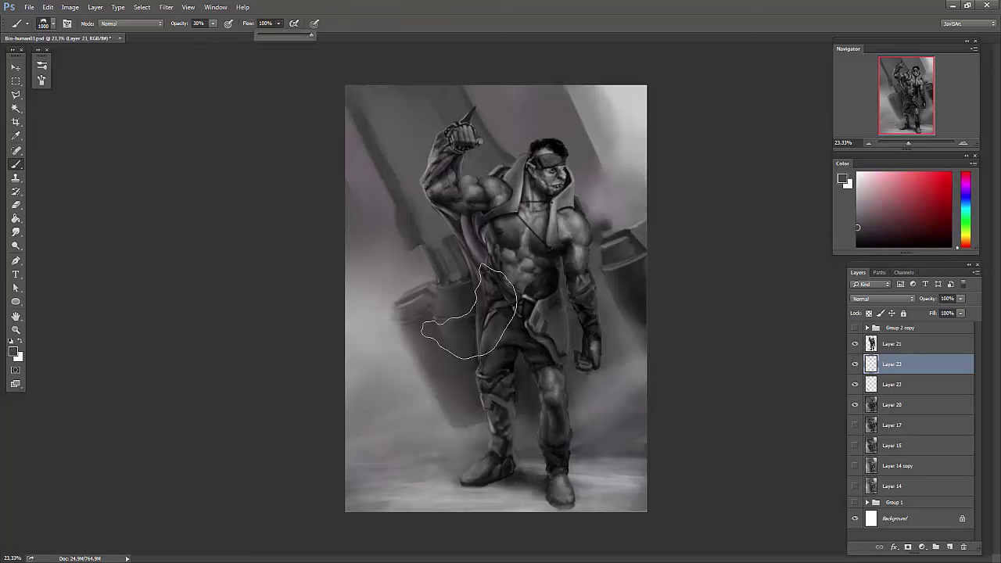
key(bracketright)
key(bracketright)
key(bracketright)
key(shift+0)
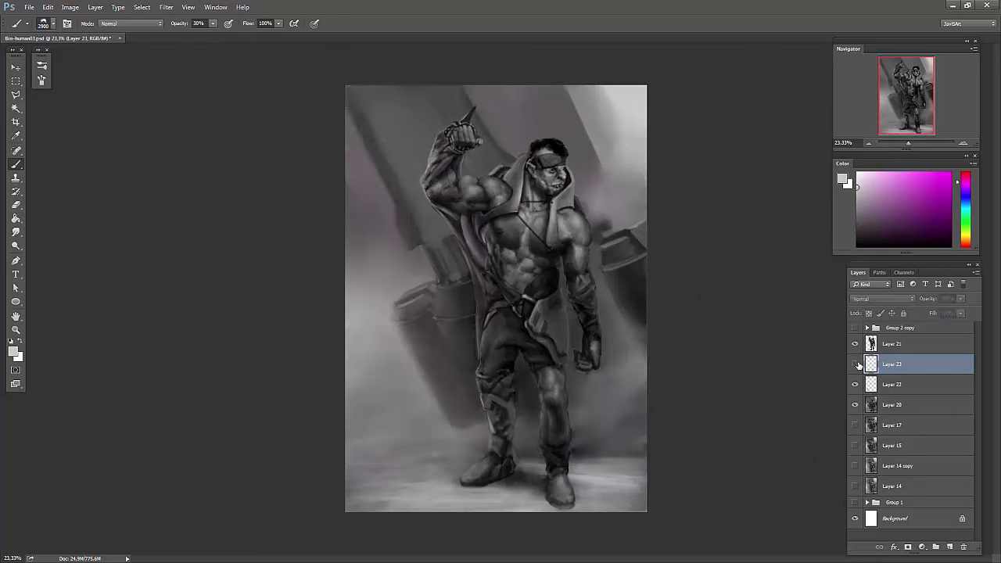
key(bracketleft)
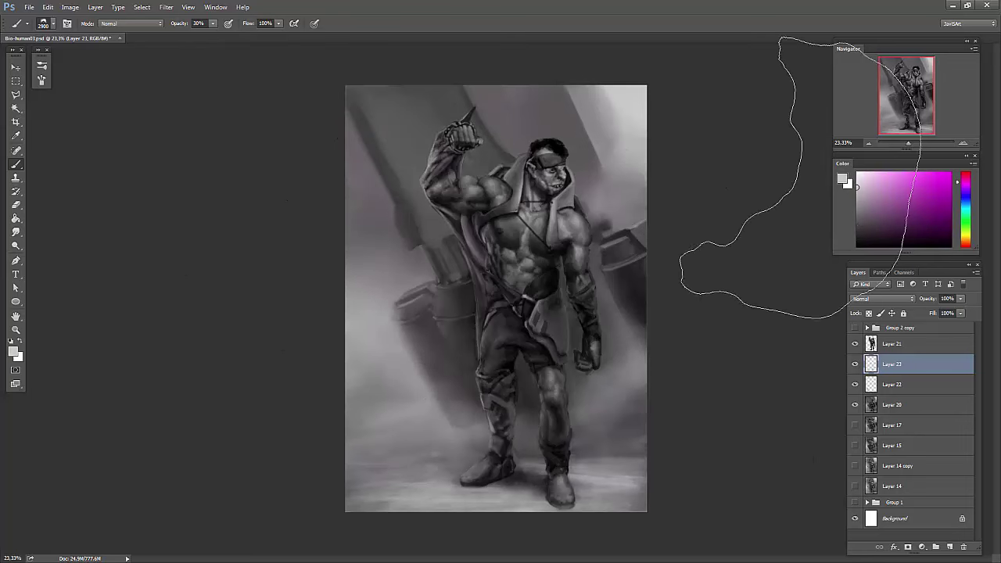
- Duplicate Layer 21 and turn the original into a white silhouette with Levels
click(891, 344)
key(ctrl+j)
click(70, 7)
click(205, 41)
click(205, 62)
click(166, 7)
- Apply a Gaussian Blur to soften the white silhouette into a glow
click(328, 158)
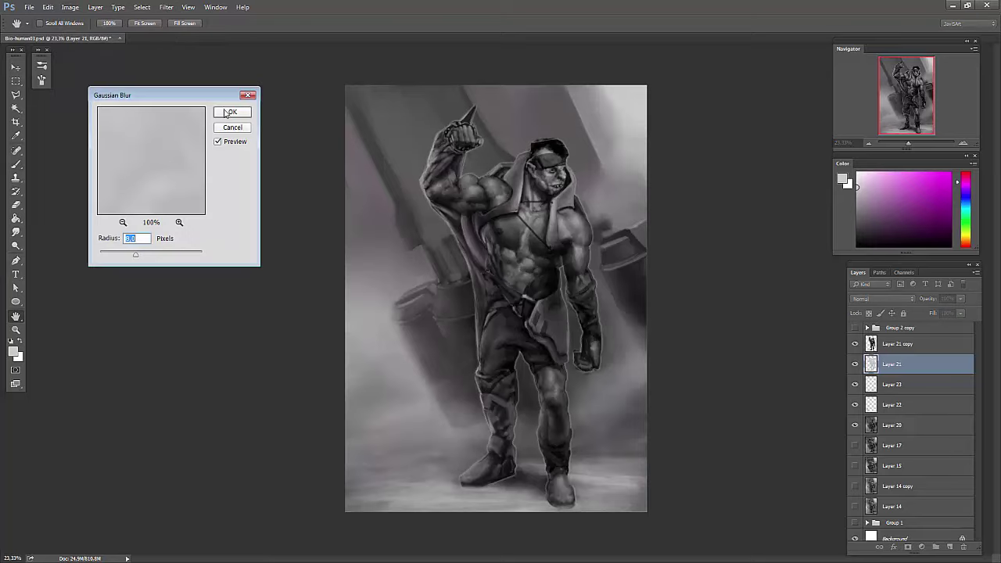
drag(136, 255, 143, 255)
key(Return)
- Duplicate the glow, fill a contracted orc selection with light tone, and set 57% opacity
ctrl+click(893, 364)
key(ctrl+j)
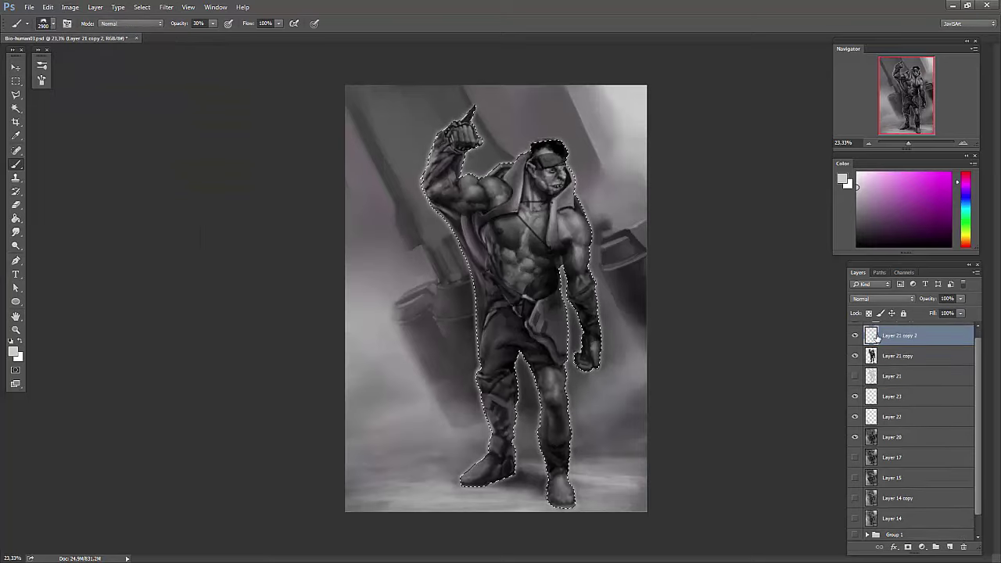
key(ctrl+i)
click(166, 7)
key(Return)
click(142, 8)
key(Escape)
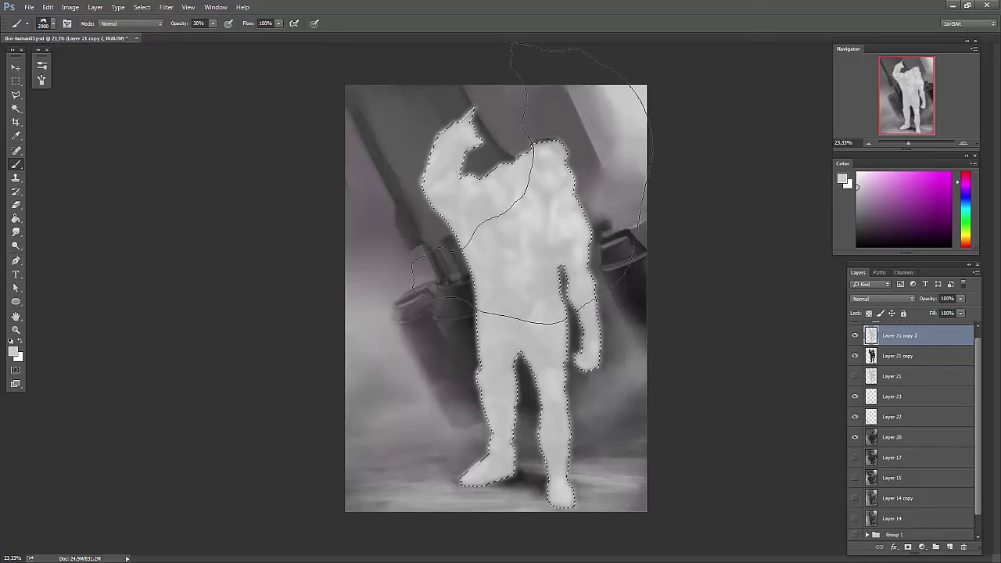
key(ctrl+d)
drag(928, 298, 938, 298)
- Add layer masks to both glow layers and mask away glow along the figure's edge
click(854, 376)
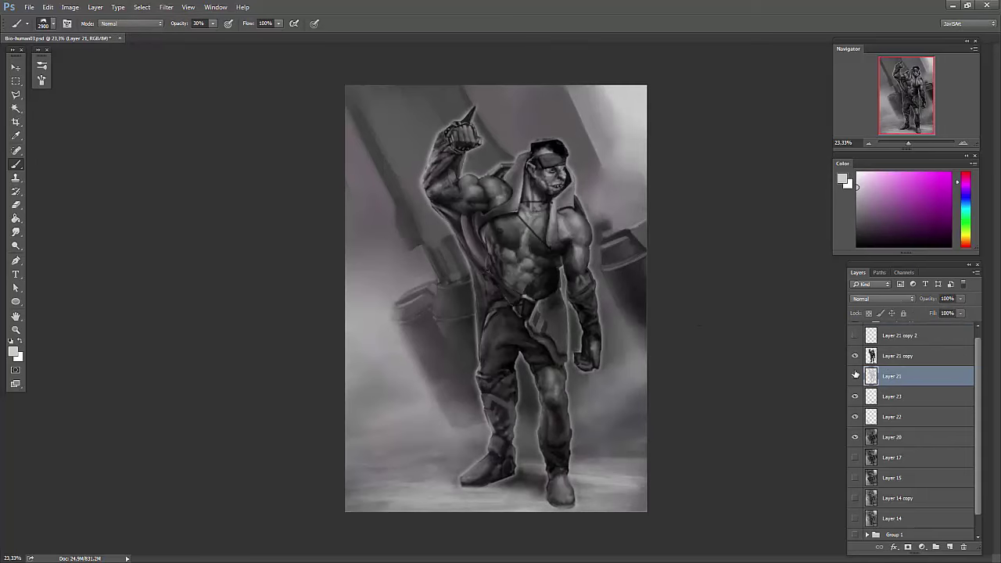
click(906, 546)
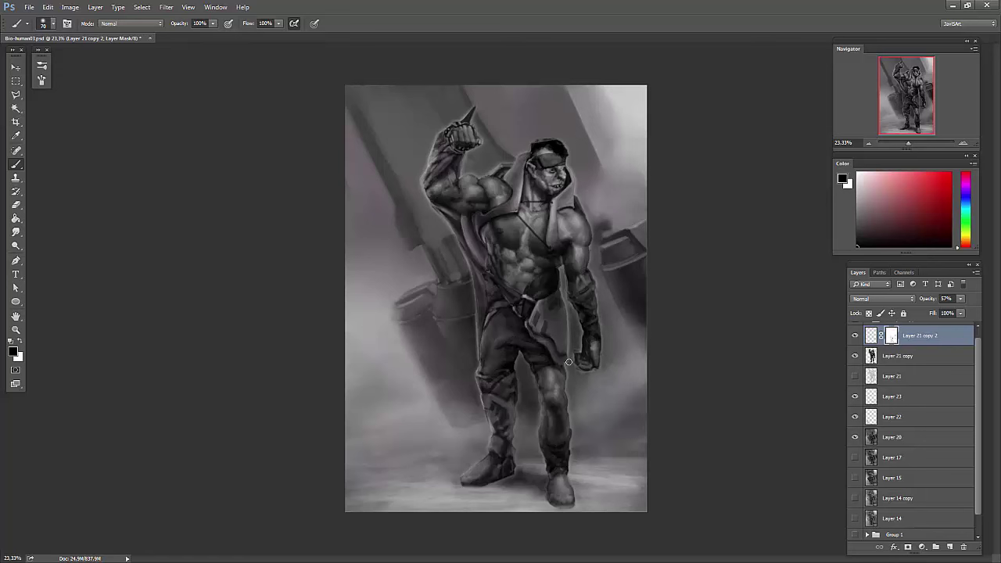
click(854, 376)
click(911, 376)
click(907, 547)
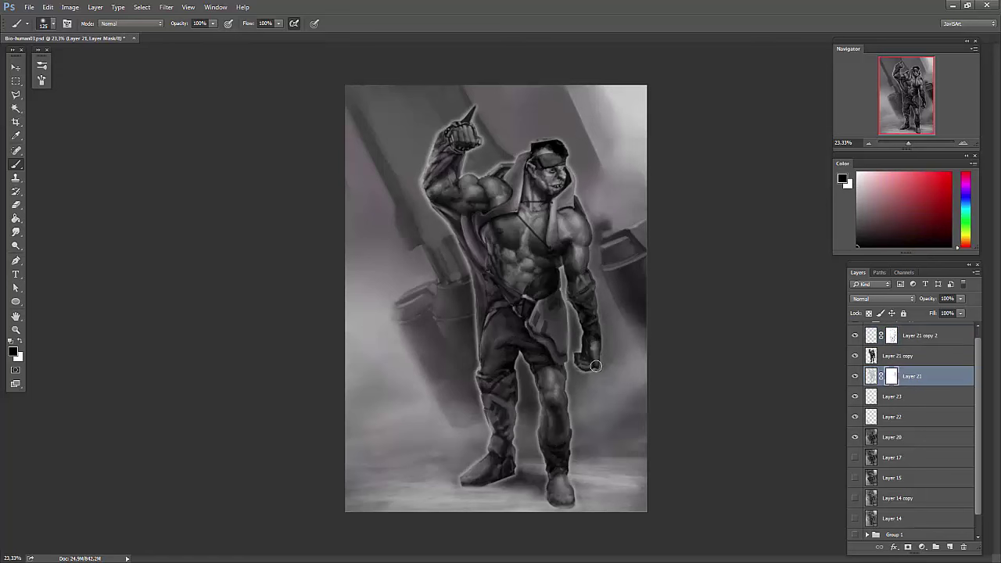
mouse_move(593, 229)
mouse_down()
mouse_move(551, 489)
mouse_move(469, 317)
mouse_up()
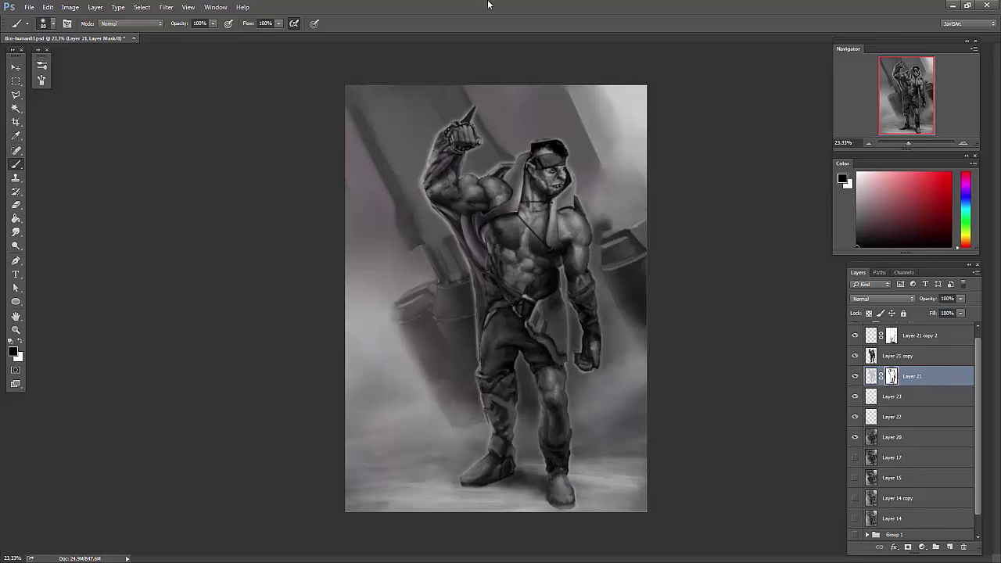
- Add empty Layer 24 and set a smaller brush with a light grey colour
key(ctrl+shift+alt+n)
right_click(469, 168)
click(508, 258)
alt+click(563, 139)
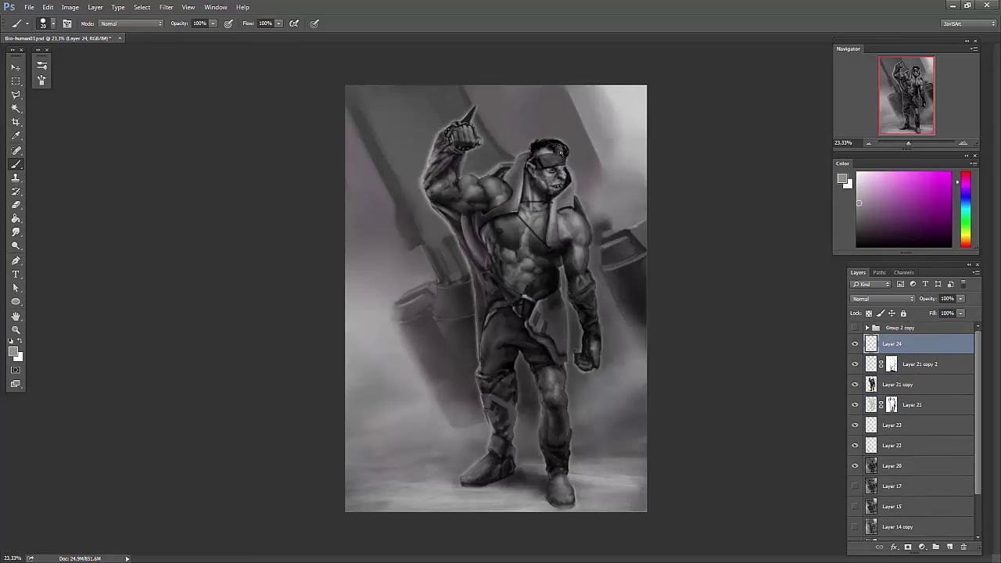
- Sample a grey tone, add a new layer, and reset colours to black and white
alt+click(565, 146)
key(ctrl+minus)
key(ctrl+shift+alt+n)
key(d)
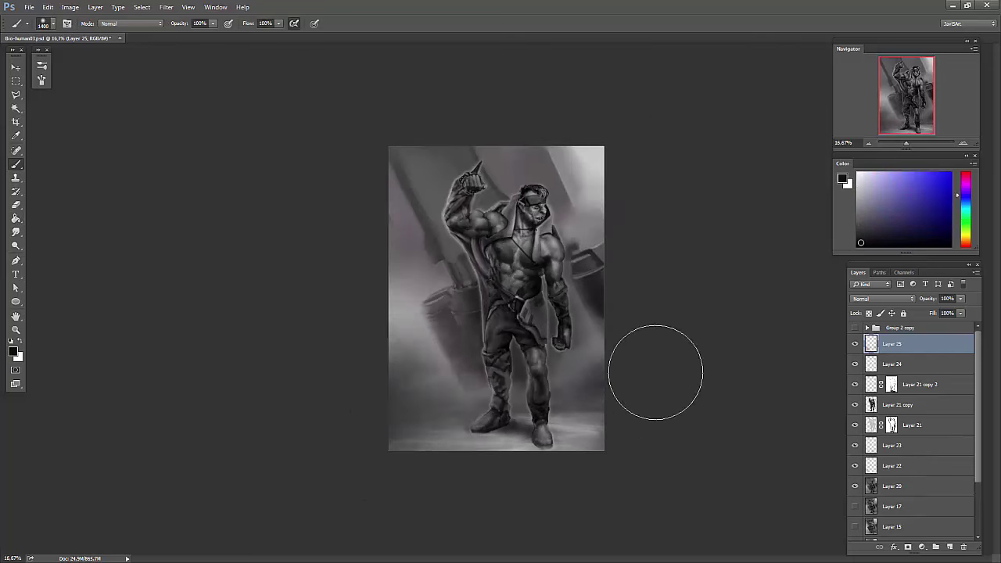
- Add a layer above Layer 23 and paint dark tones over the lower background
click(891, 445)
key(ctrl+shift+alt+n)
key(bracketright)
key(bracketright)
key(bracketright)
alt+click(469, 222)
drag(469, 227, 500, 380)
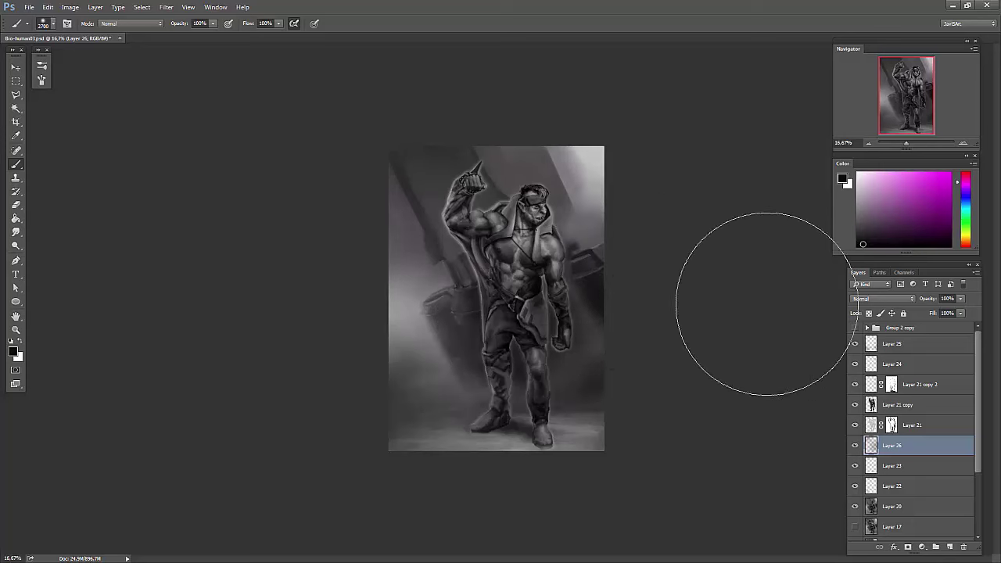
right_click(543, 329)
- Set Layer 21 to Color Dodge and refine its mask with smaller brushes
click(922, 384)
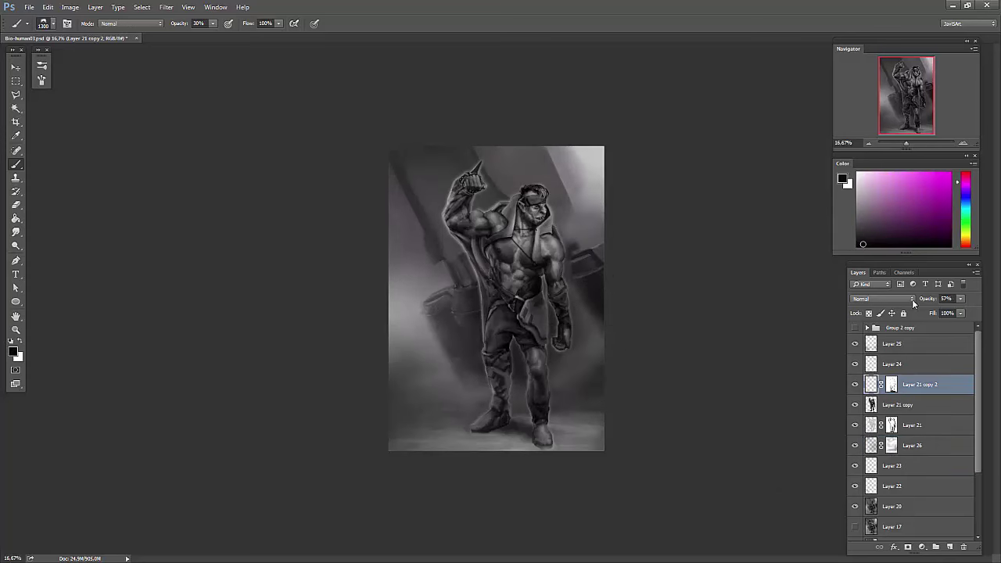
click(907, 424)
click(854, 424)
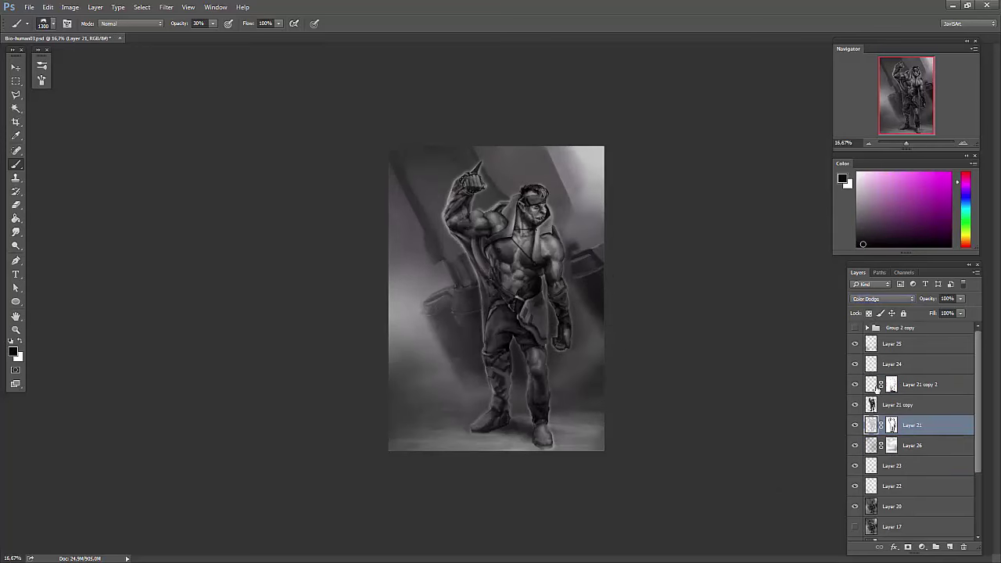
click(892, 424)
key(bracketleft)
key(bracketleft)
key(bracketleft)
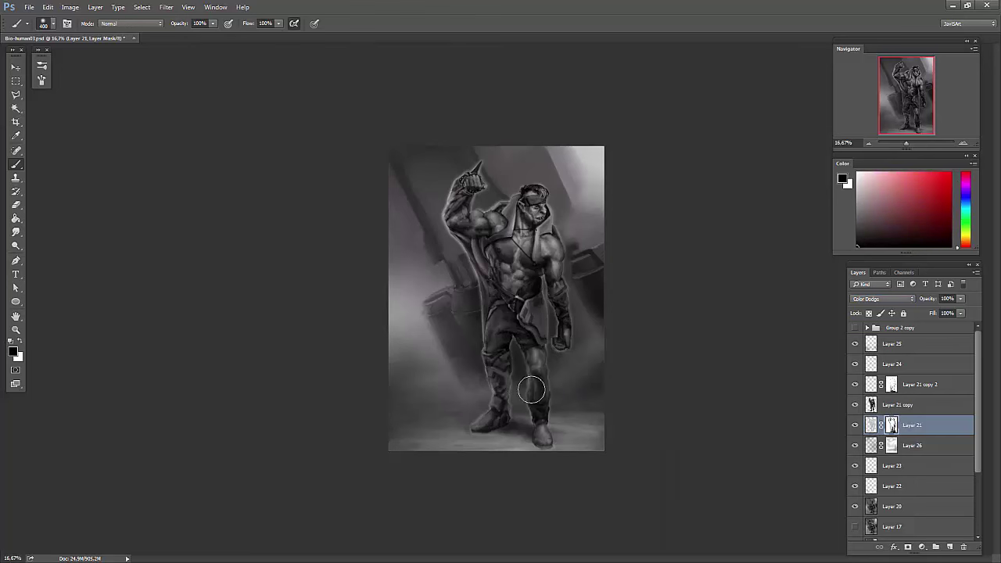
key(alt+bracketright)
key(alt+bracketright)
key(bracketleft)
key(bracketleft)
key(bracketleft)
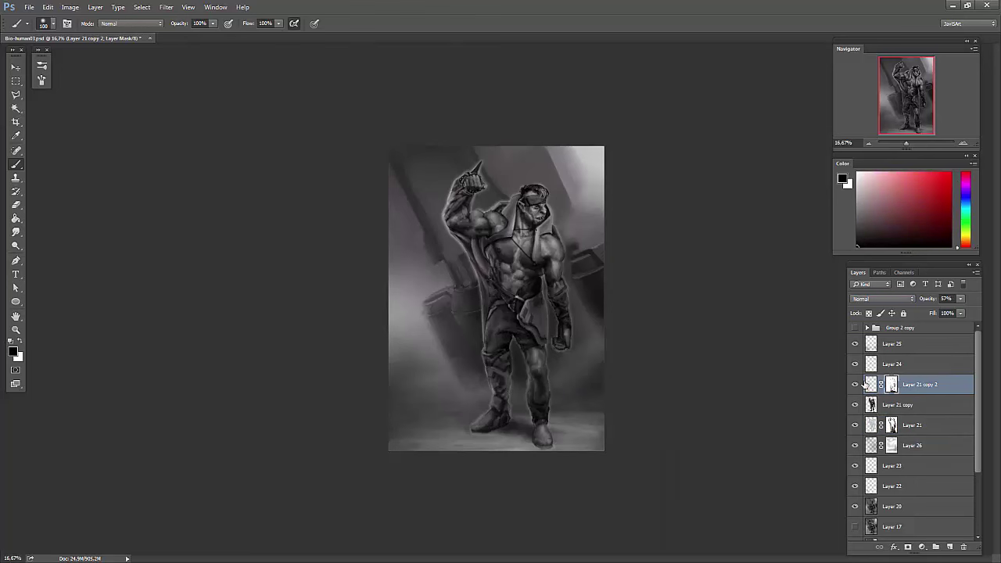
key(alt+bracketleft)
key(alt+bracketleft)
key(bracketleft)
key(bracketleft)
key(bracketleft)
key(alt+bracketright)
key(alt+bracketright)
- Add a Levels adjustment layer with midtones at 0.89 and a pulled-in white point
click(921, 547)
click(938, 367)
drag(151, 191, 194, 191)
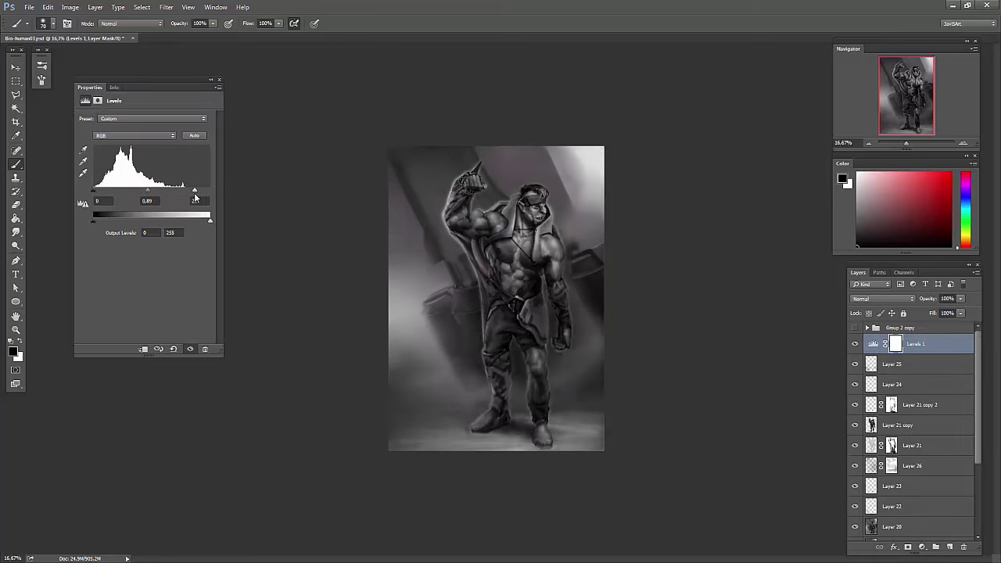
- Add Layer 27 beneath the glow and lay a blended gradient across the painting
click(219, 79)
click(912, 465)
click(949, 546)
key(g)
drag(578, 156, 437, 328)
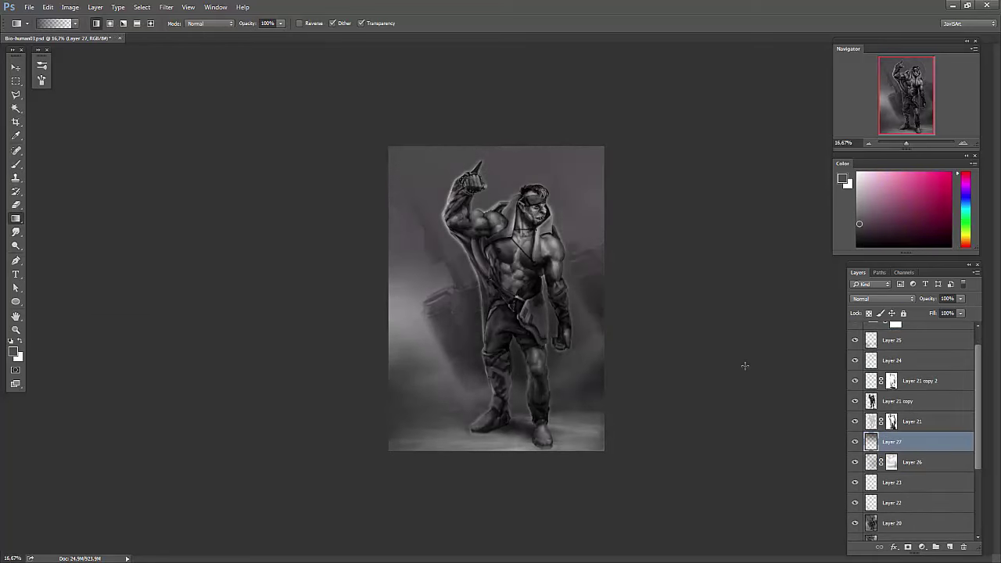
click(881, 298)
scroll(884, 297, down, 5)
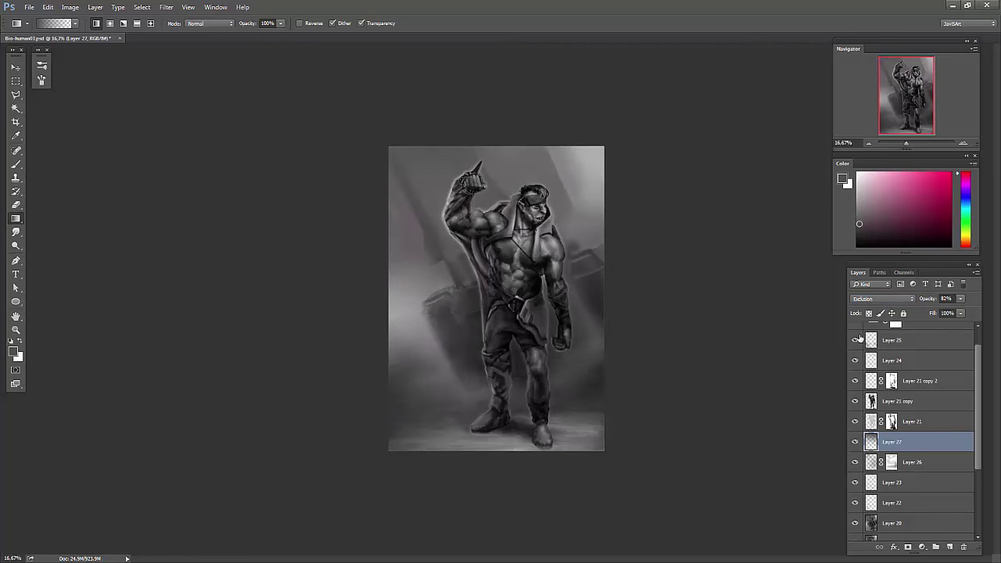
- Erase parts of the gradient, hide Layer 27, and merge the painting into Layer 28
key(e)
key(bracketleft)
key(bracketleft)
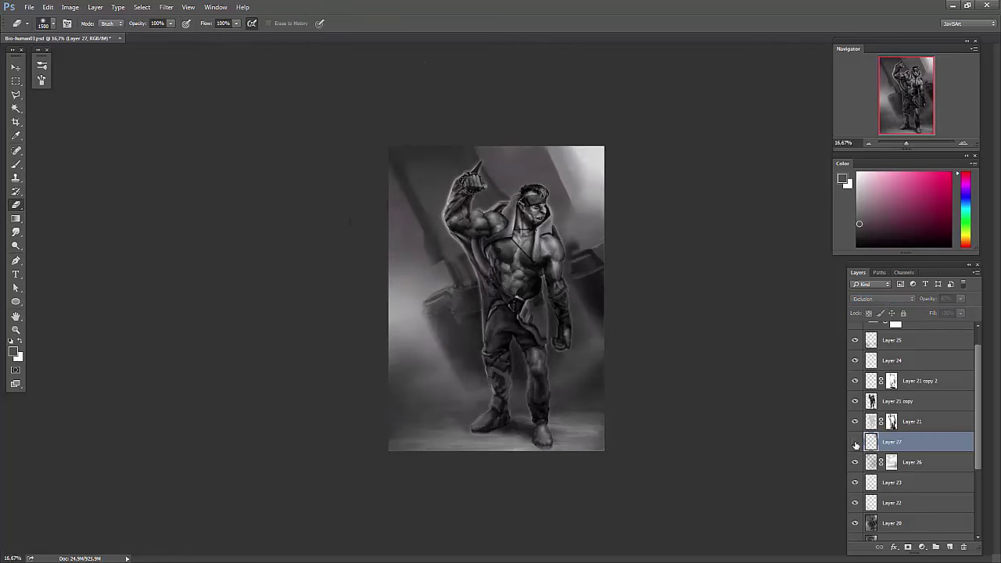
click(855, 445)
key(ctrl+shift+alt+e)
click(165, 7)
click(265, 235)
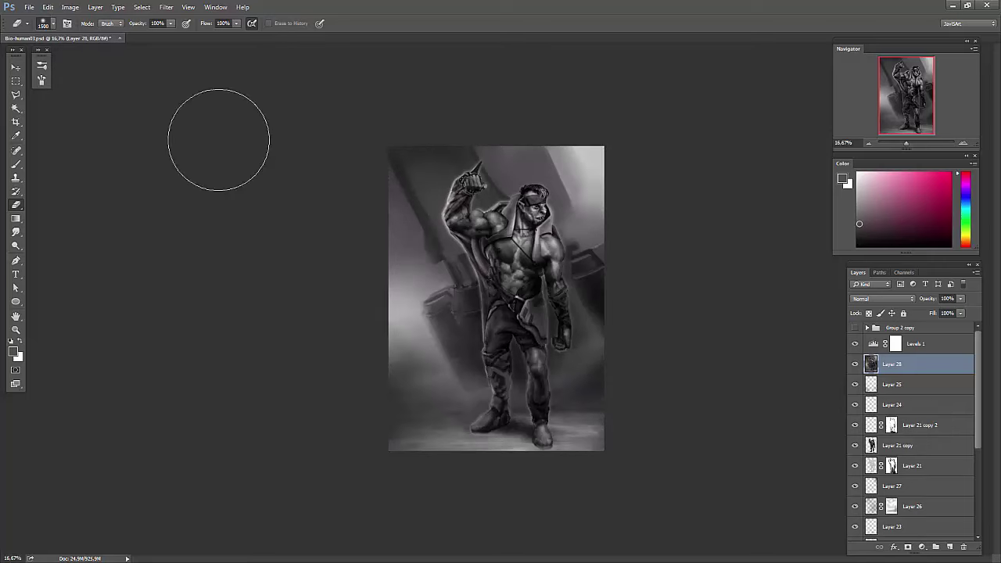
- Confirm High Pass on Layer 28, paint its mask white over the orc, and merge into Layer 29
click(224, 85)
key(b)
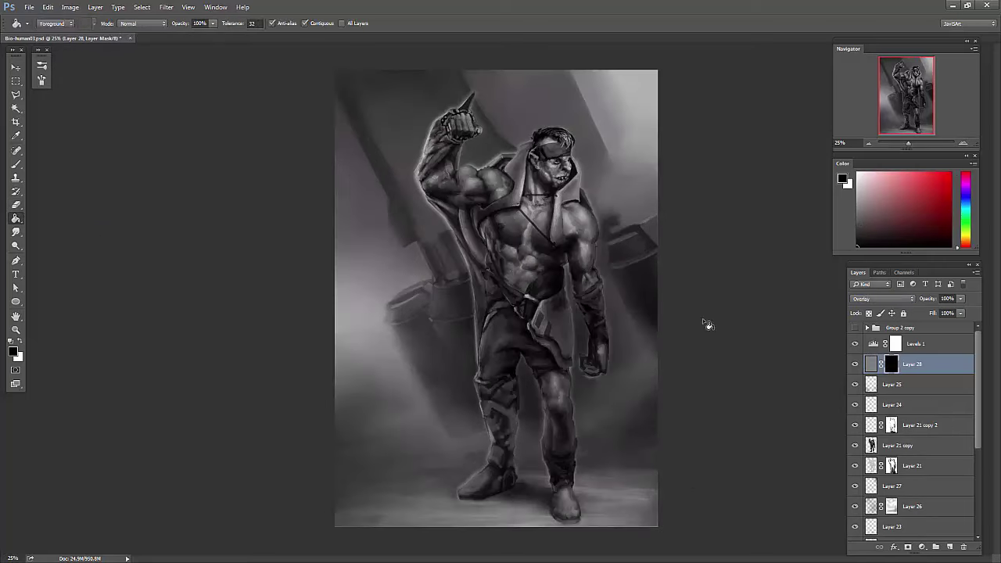
key(x)
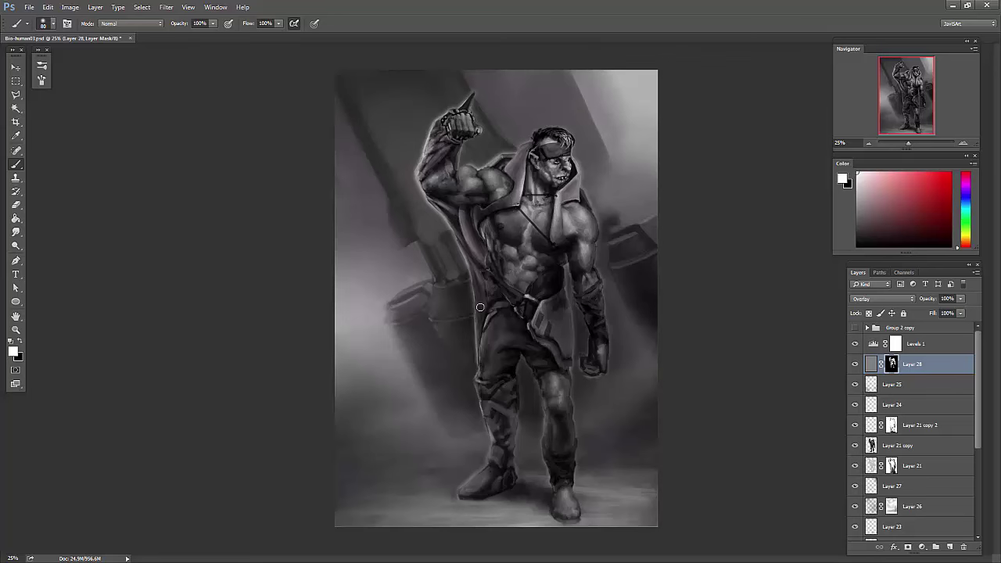
key(ctrl+shift+alt+e)
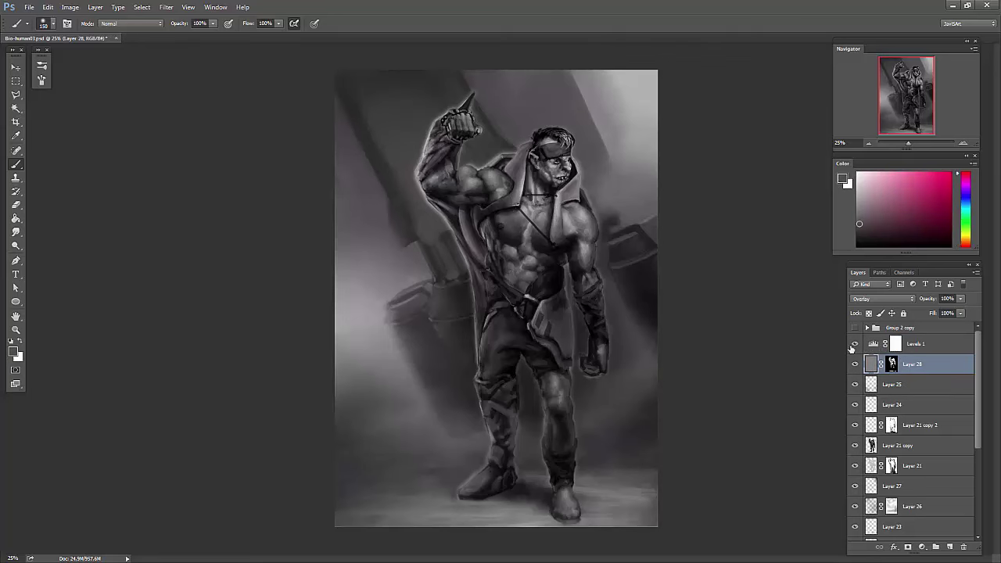
key(ctrl+minus)
- Switch to the Dodge tool at Highlights, 28% exposure, viewing the whole painting
click(166, 7)
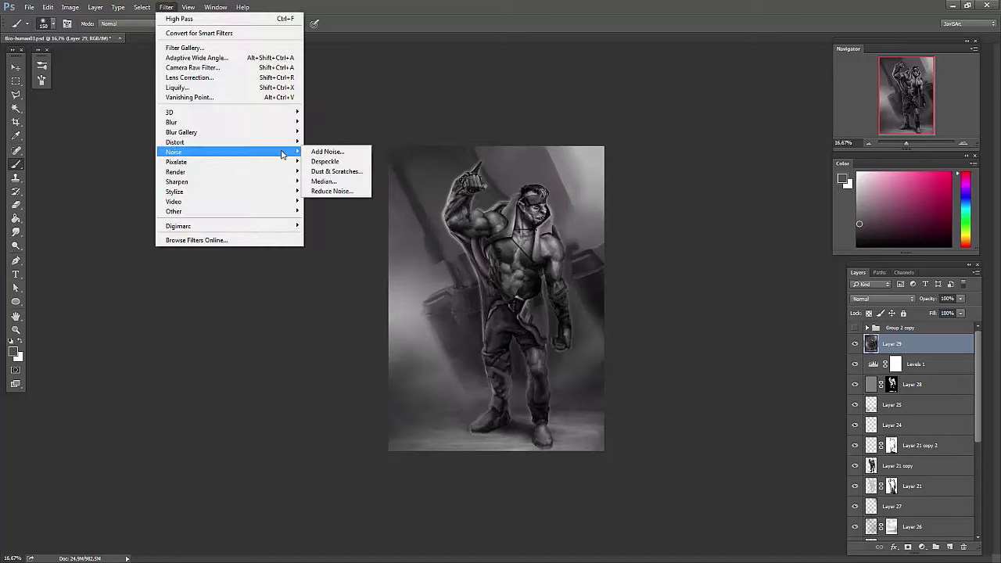
key(Escape)
key(Escape)
key(ctrl+plus)
key(o)
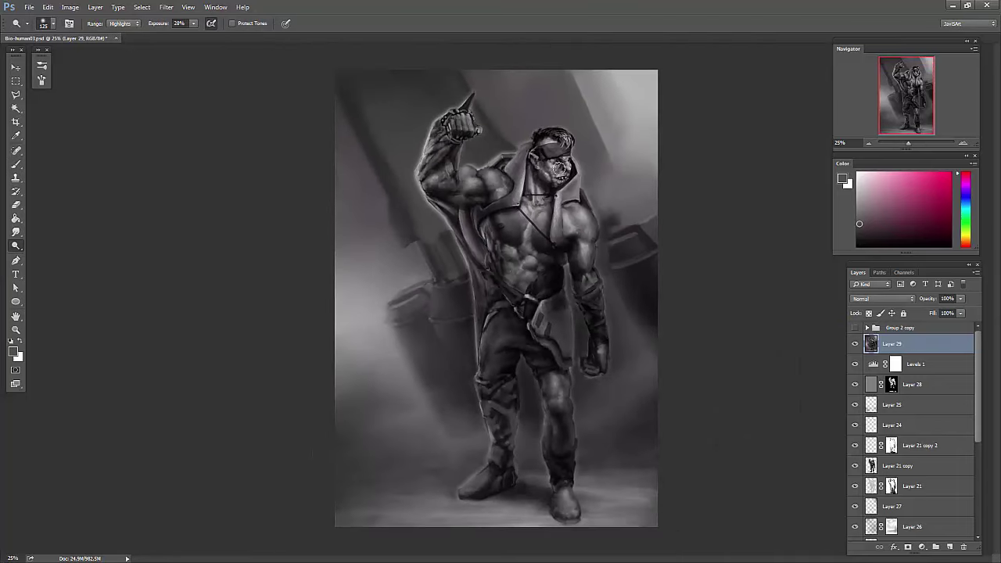
key(ctrl+minus)
key(ctrl+minus)
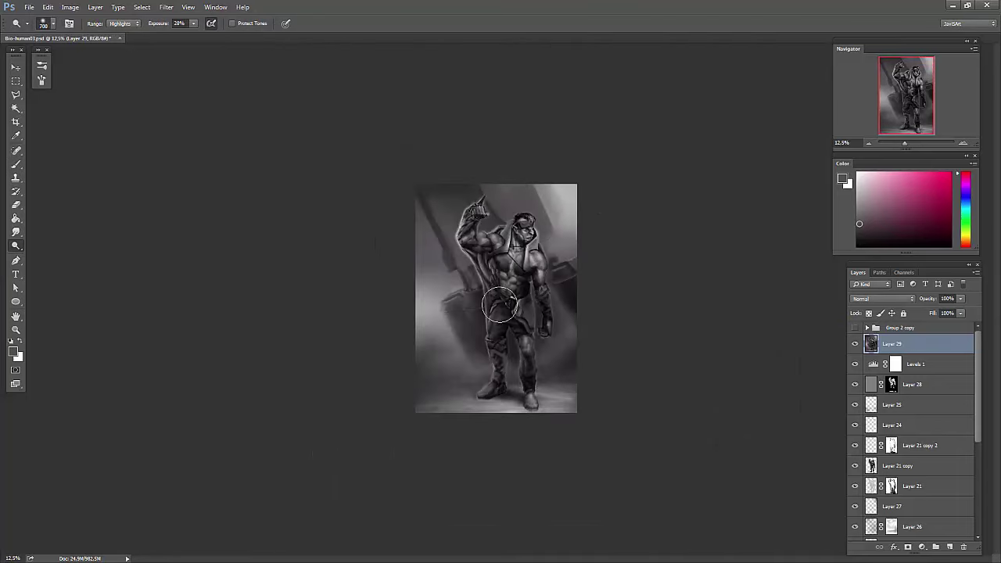